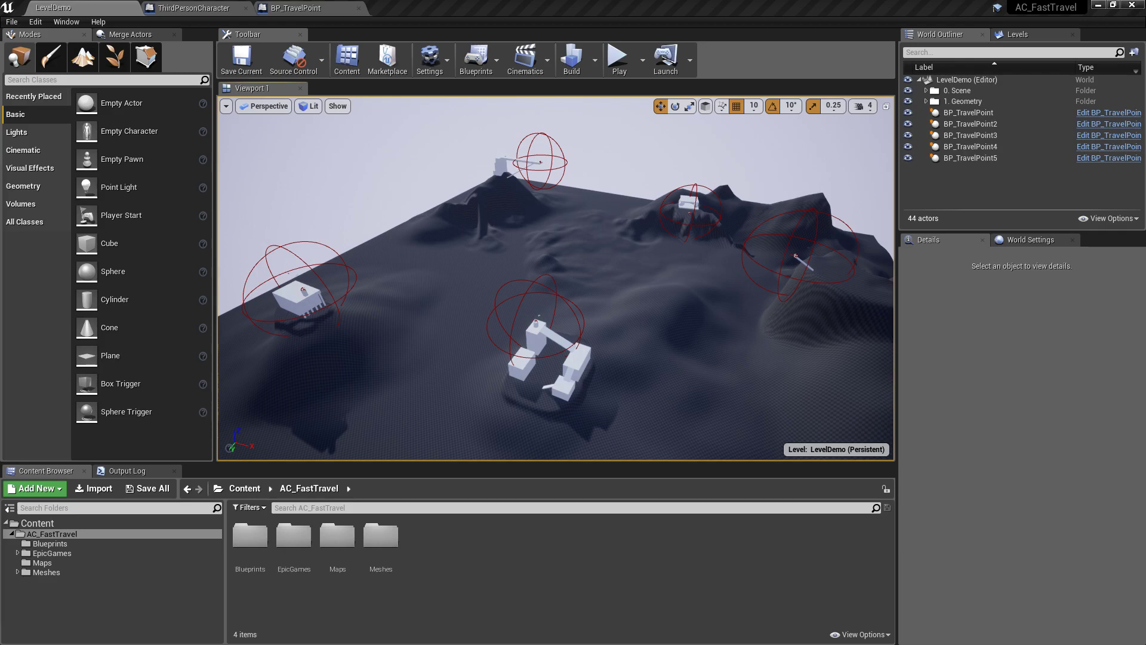
Examine the travel points placed around the level, including the setup of the Temple travel point, BP_TravelPoint3.
right_click_drag(675, 258, 618, 361)
right_click_drag(455, 191, 239, 170)
right_click_drag(406, 215, 394, 191)
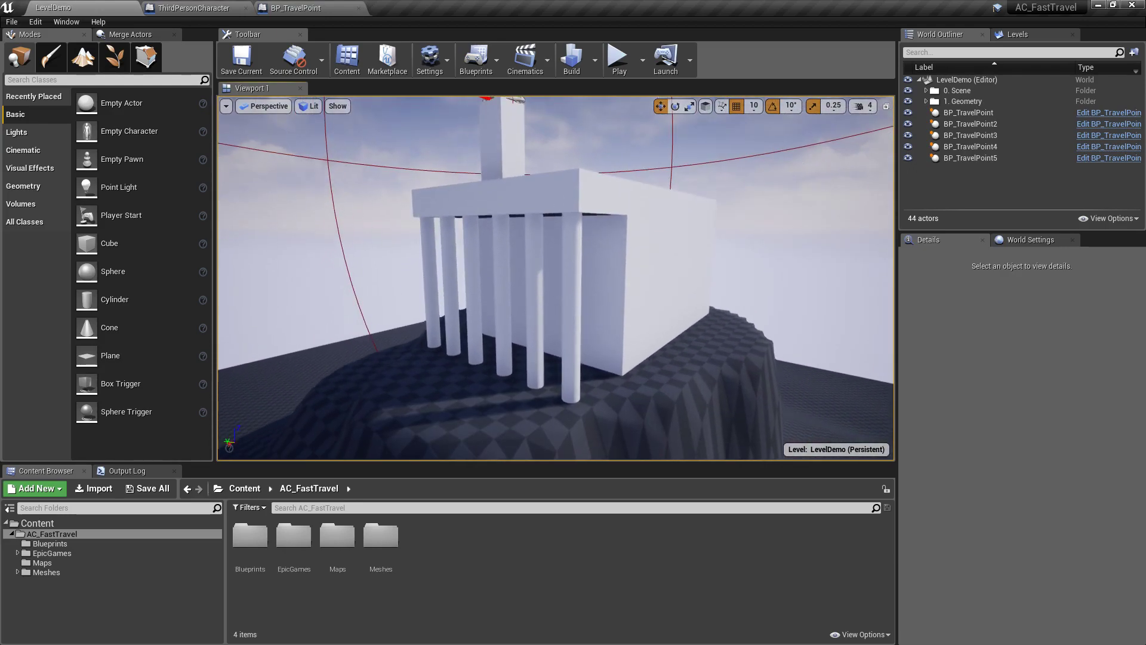
mouse_move(539, 199)
right_mouse_down()
mouse_move(531, 179)
mouse_move(418, 197)
mouse_move(287, 185)
mouse_move(462, 182)
right_mouse_up()
left_click(518, 183)
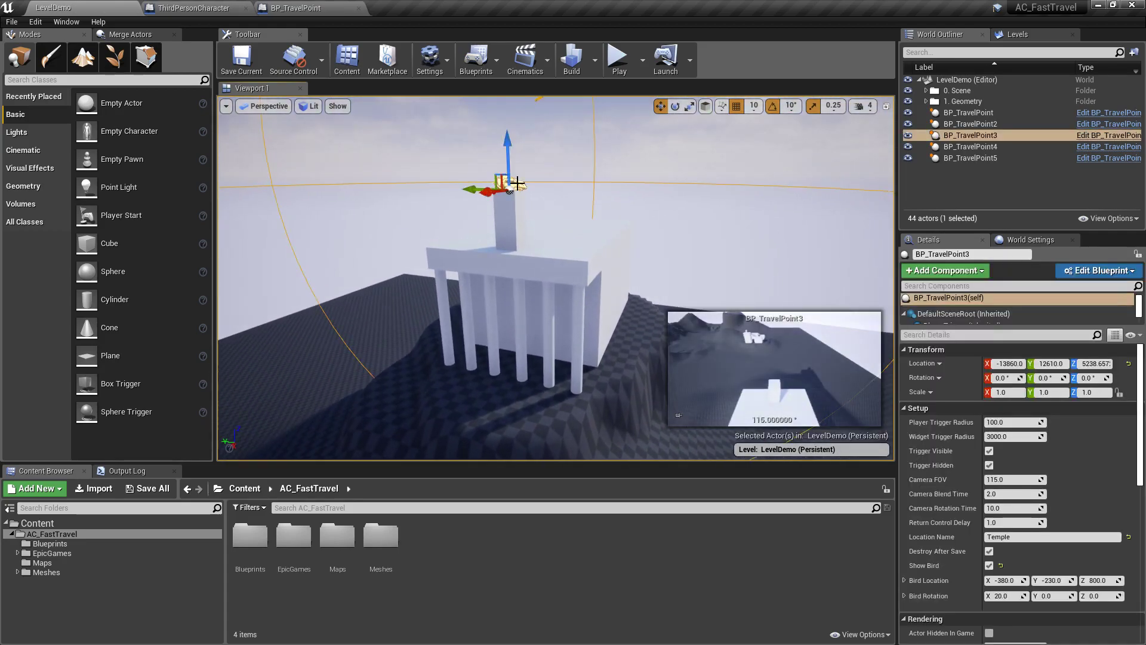
right_click_drag(627, 239, 788, 245)
key("Escape")
right_click_drag(661, 251, 511, 264)
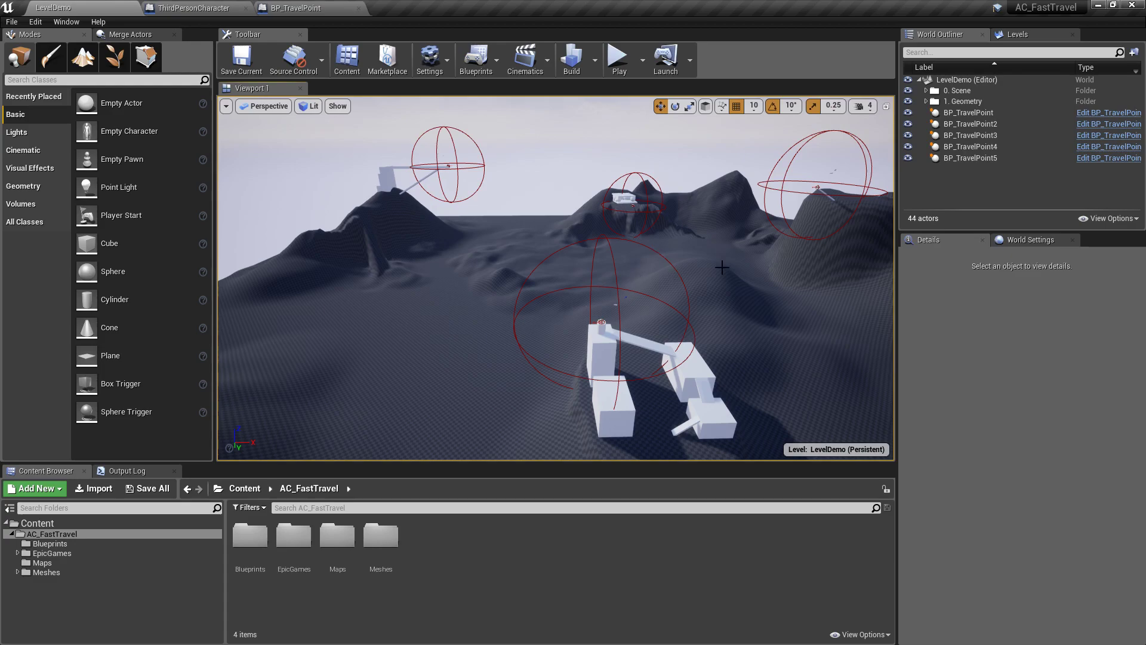
right_click_drag(722, 267, 716, 264)
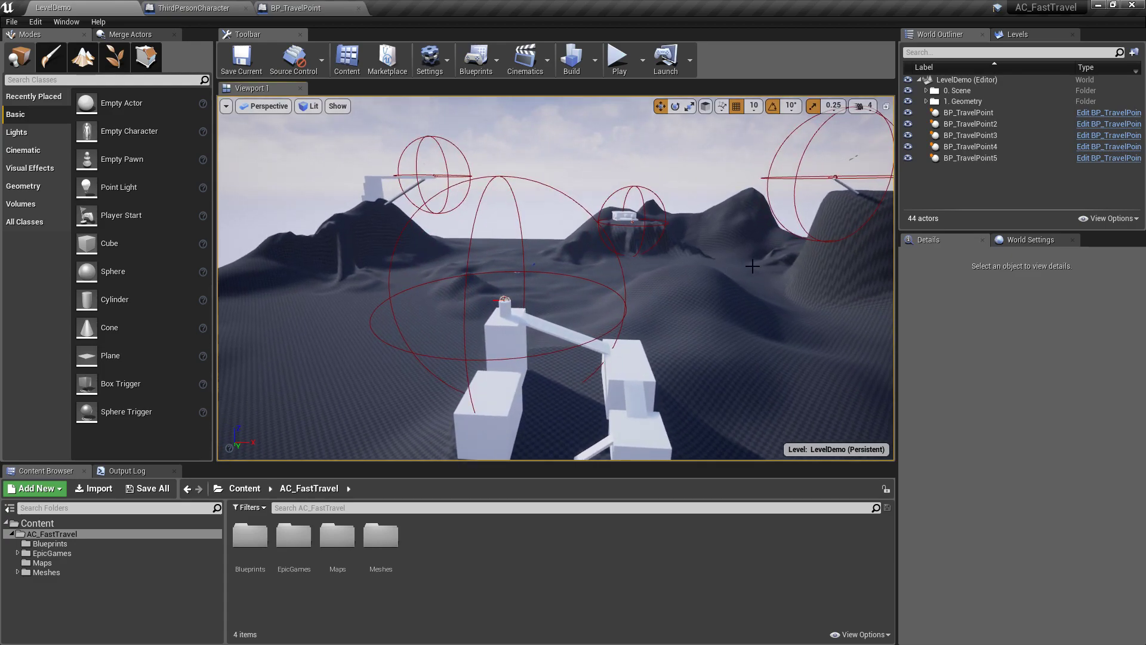
Start a fullscreen play session and run the character uphill onto the plateau with the white block buildings.
left_click(624, 65)
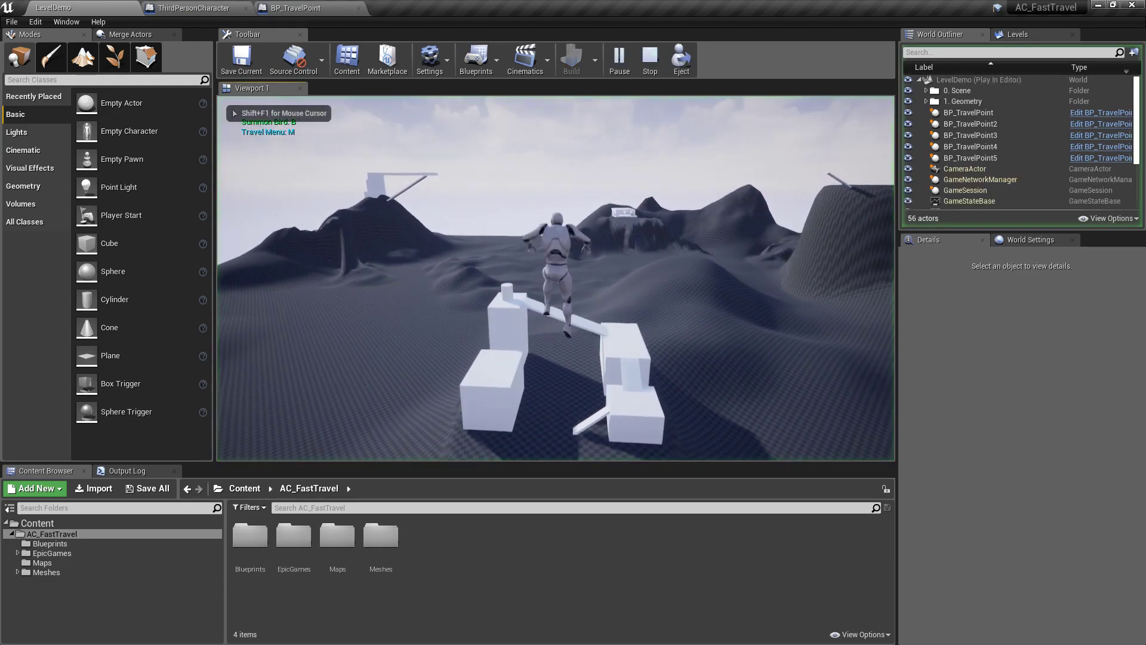
key("F11")
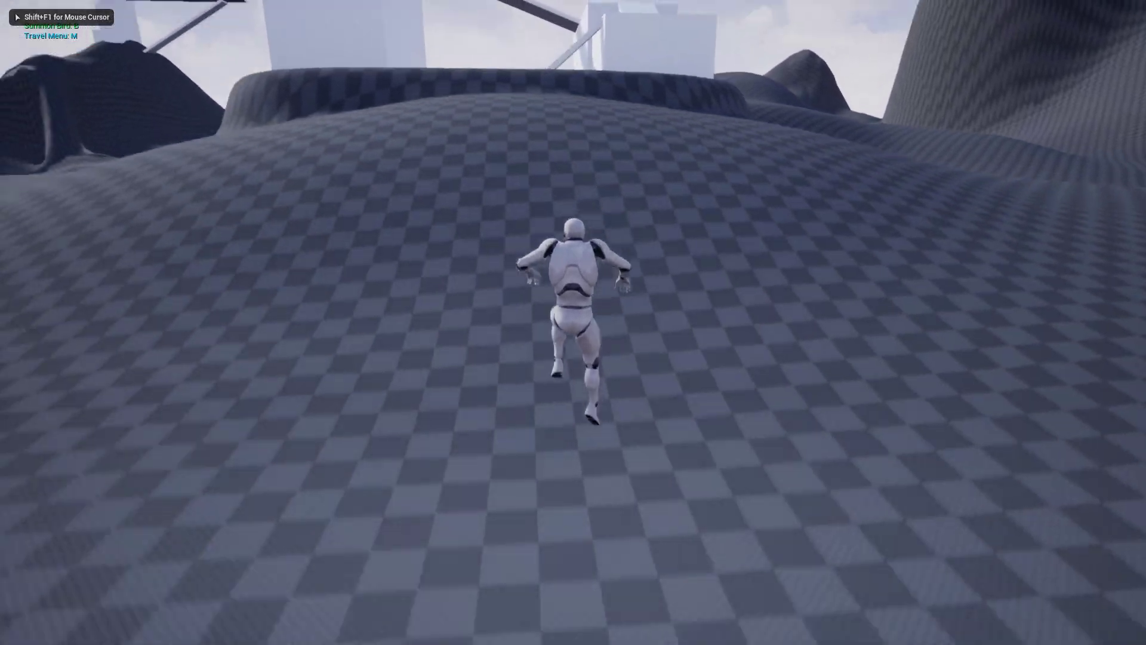
key("w")
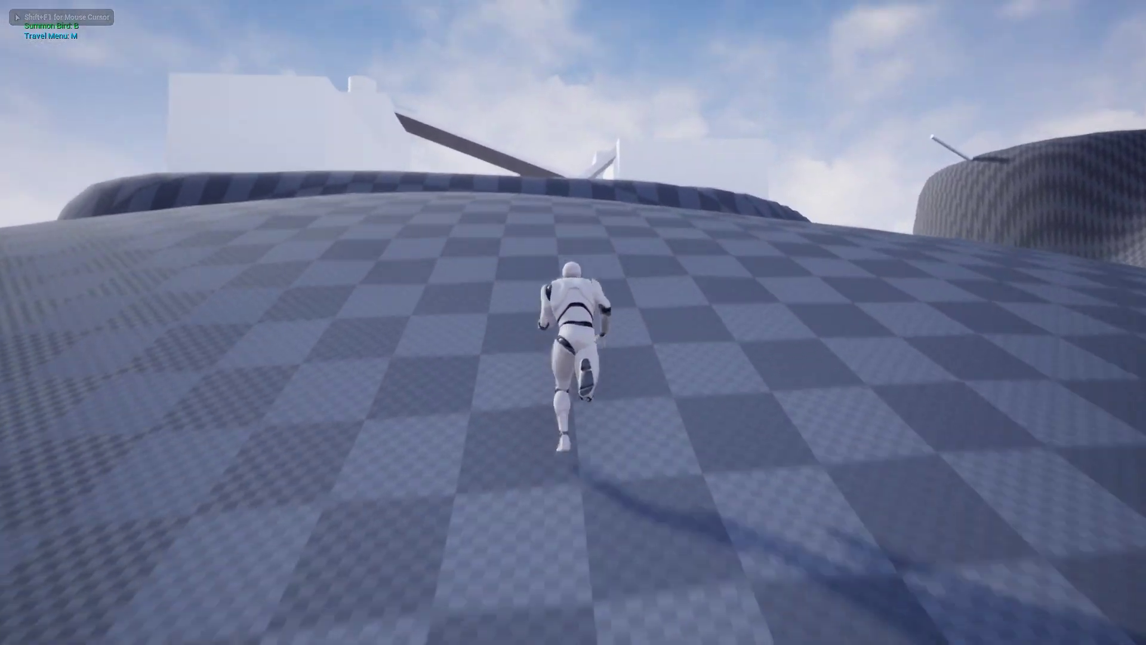
key("space")
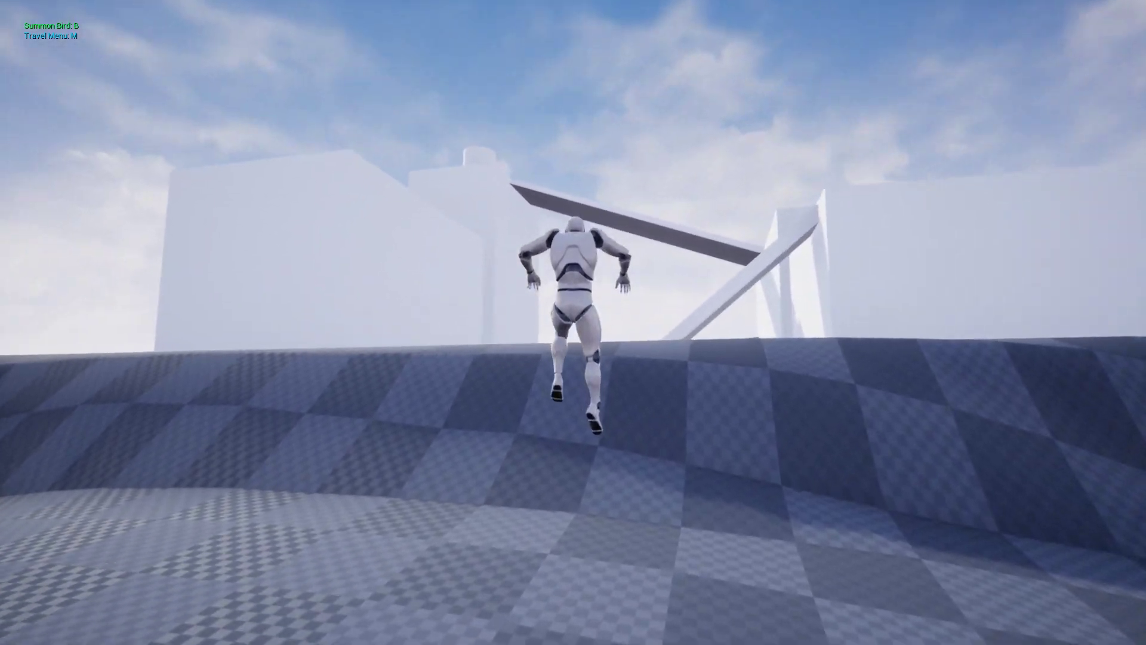
key("w")
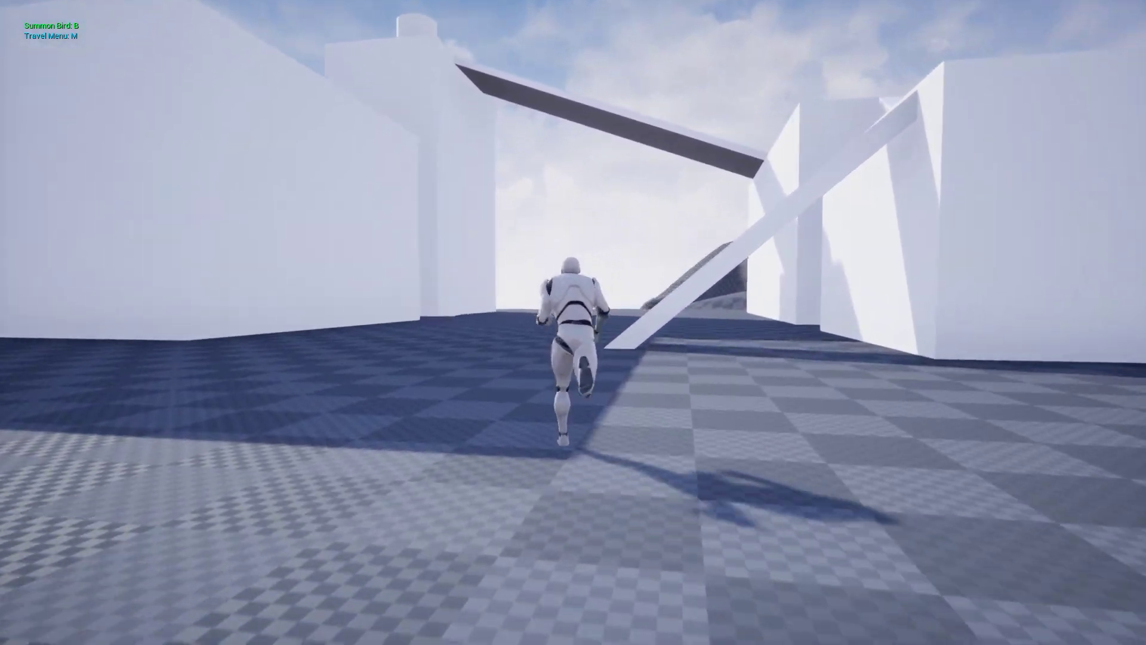
Run the character up the first two ramps onto the roof of the second white block.
key("a")
key("w")
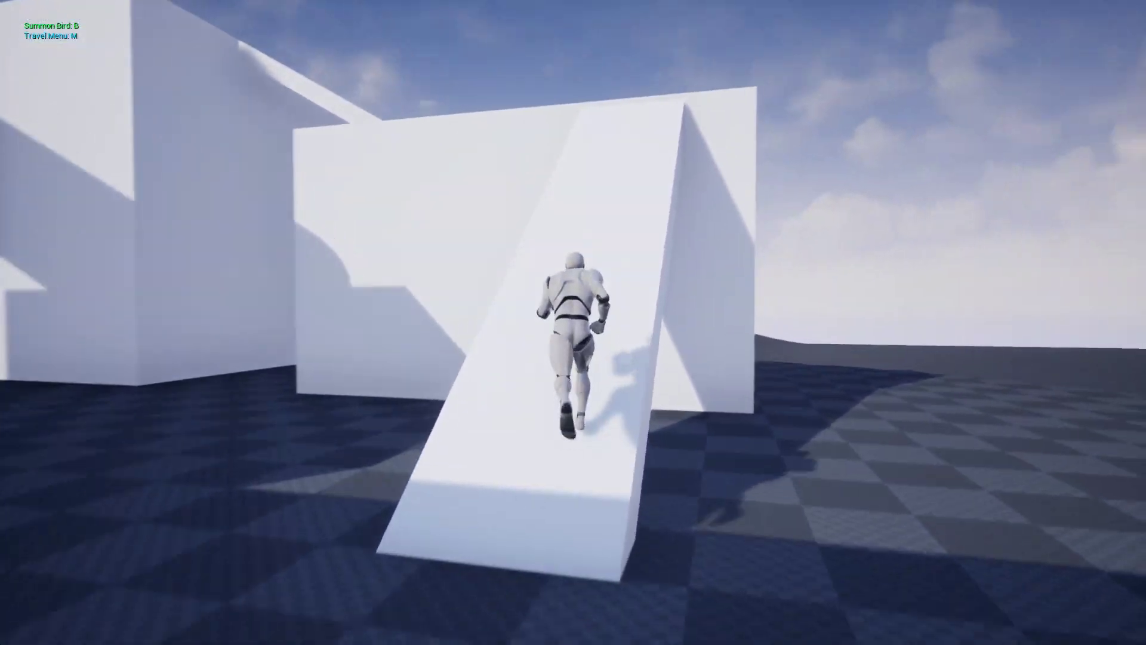
key("w")
key("d")
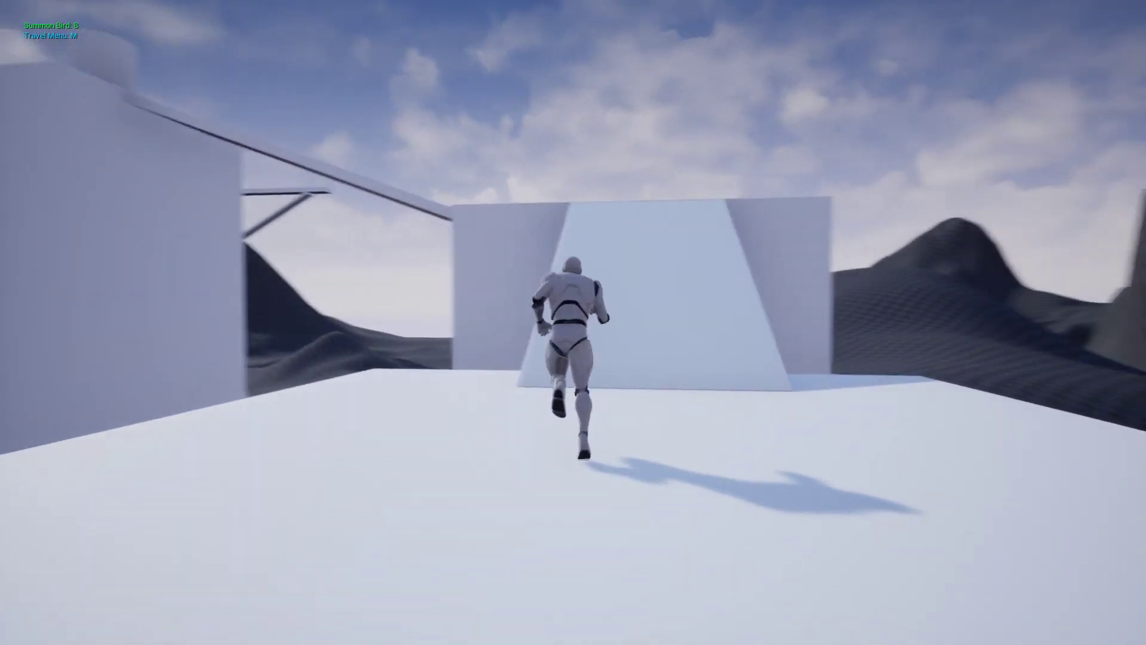
key("d")
key("w")
key("d")
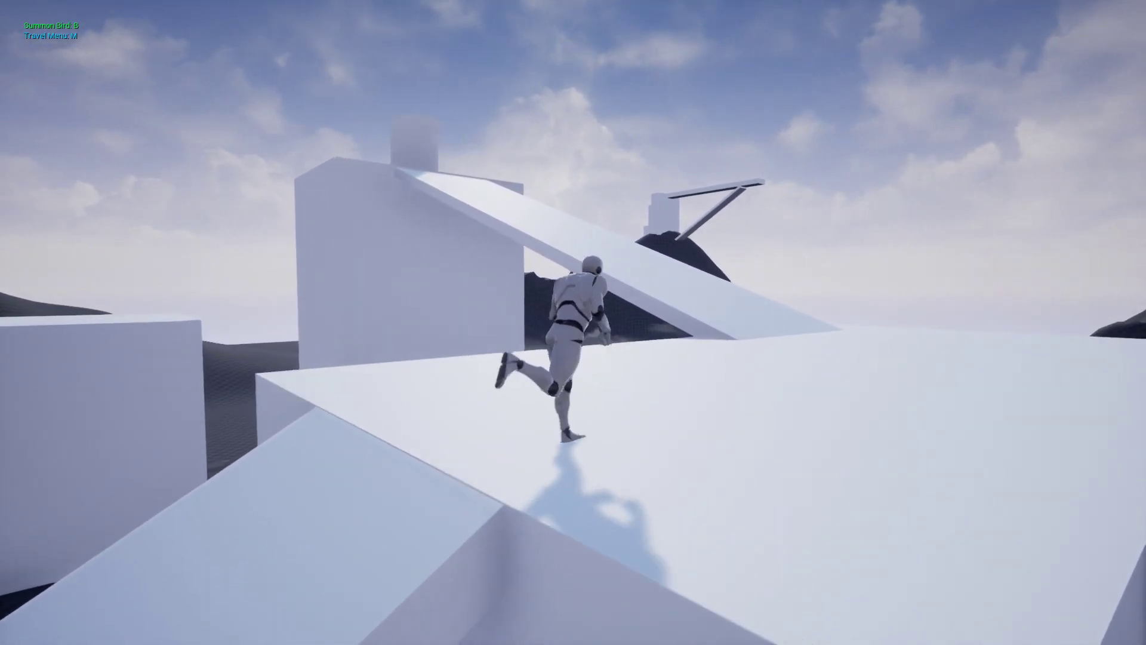
Take the character up the last ramp, jump onto the cylinder and synchronize the travel point there.
key("w")
key("w")
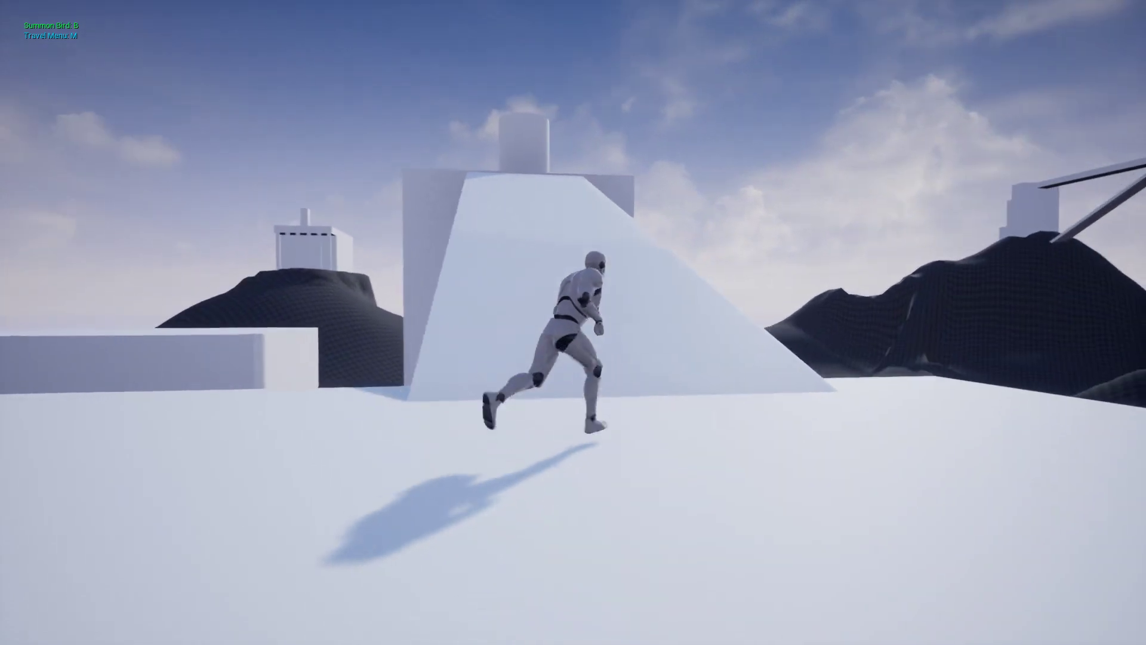
key("w")
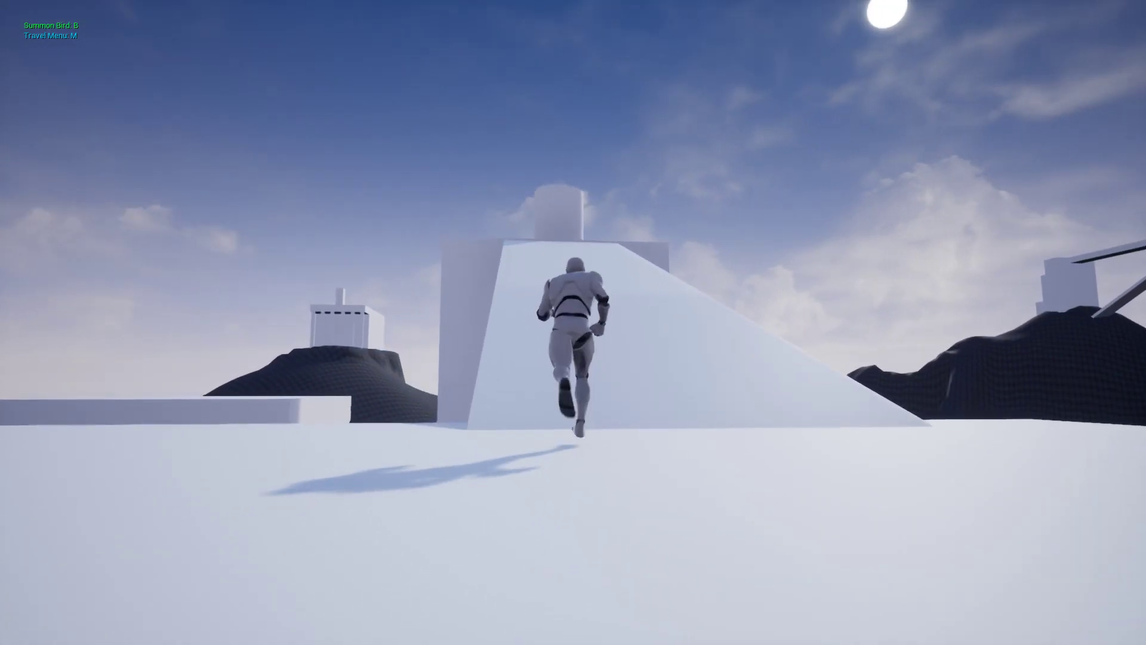
key("w")
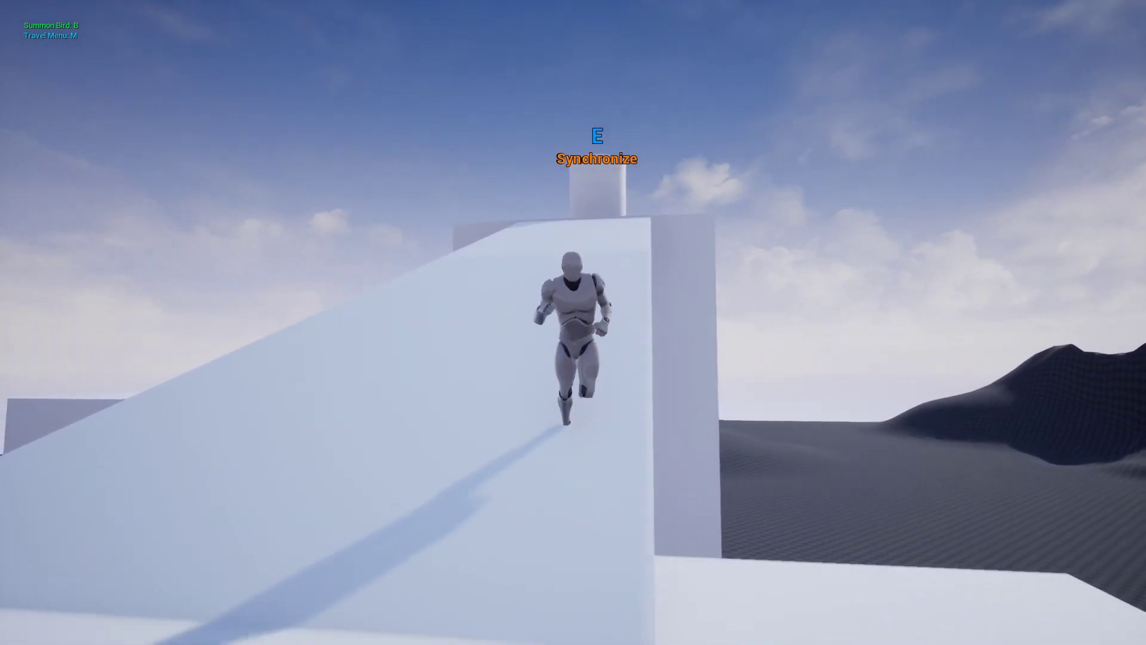
key("w")
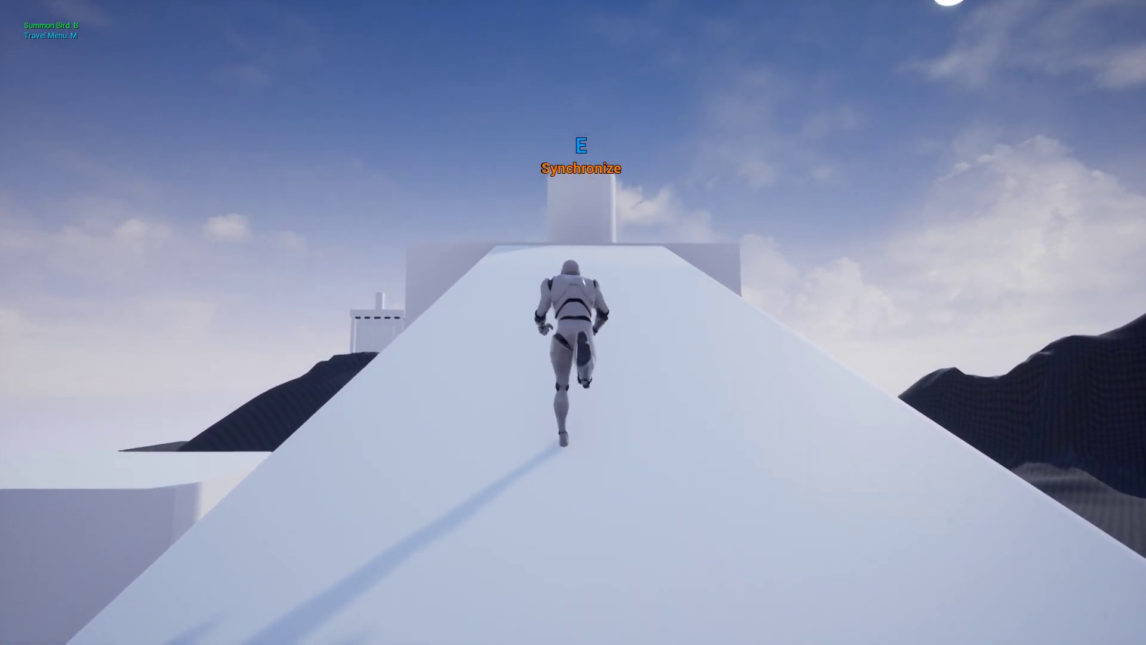
key("w")
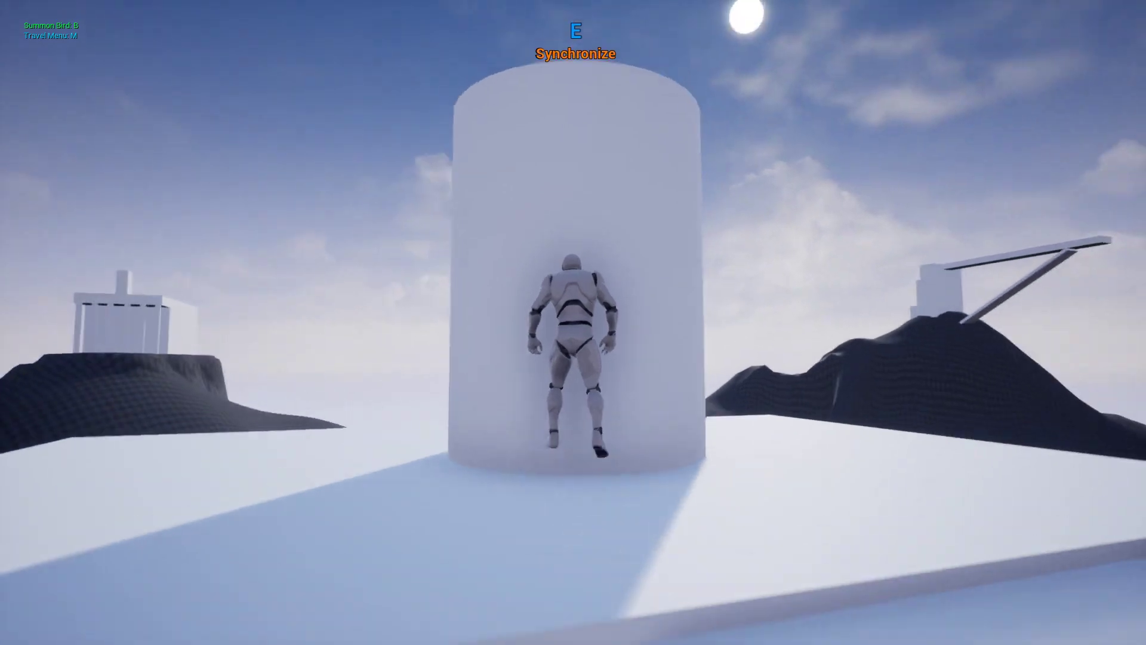
key("space")
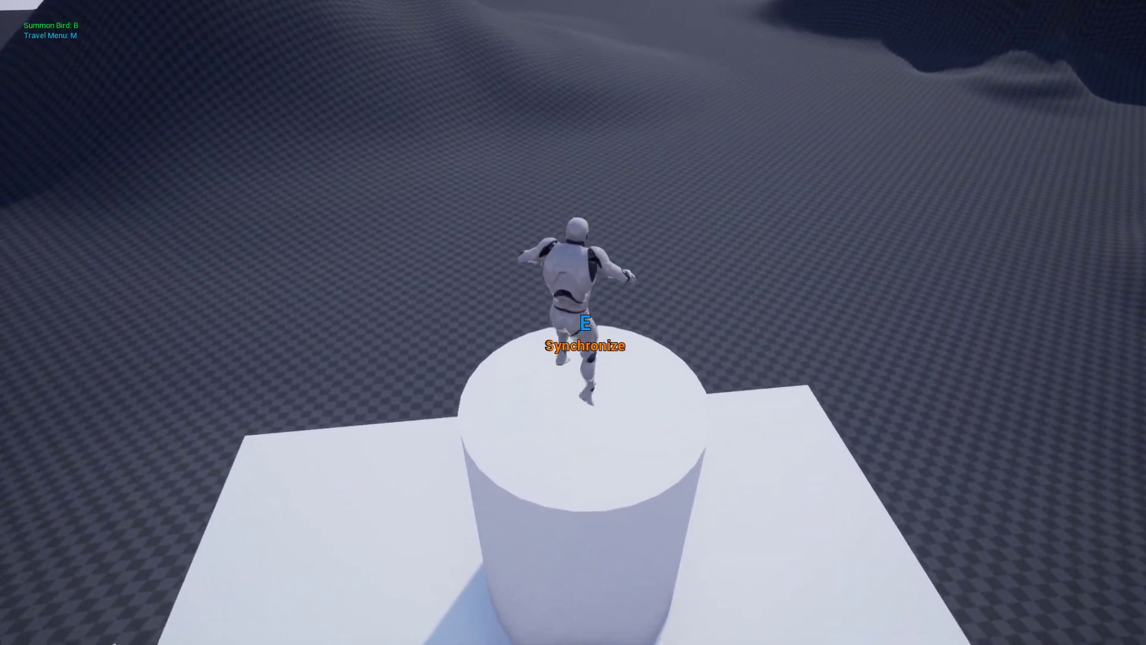
key("e")
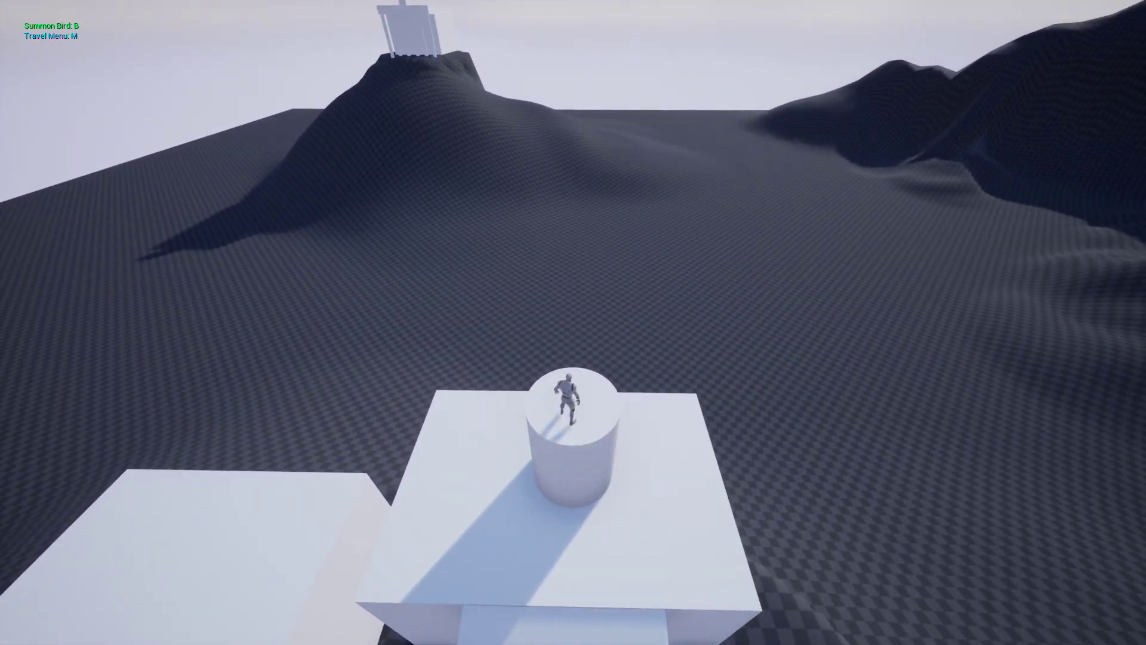
Leap off the cylinder tower and land the character on the open plain below.
key("e")
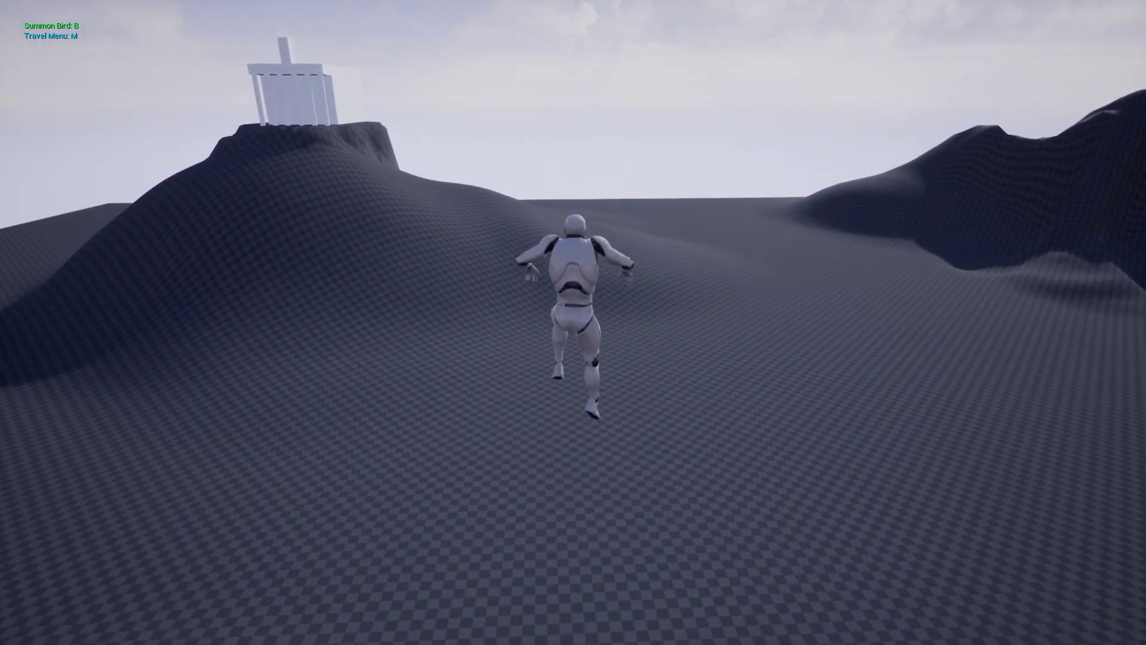
key("w")
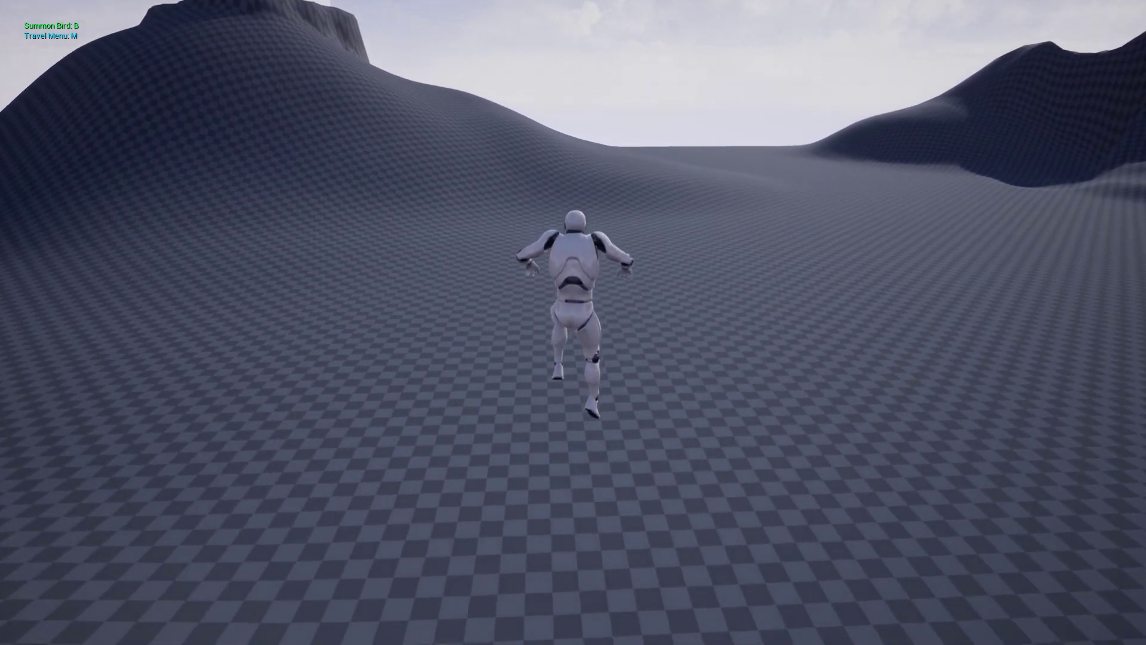
key("w")
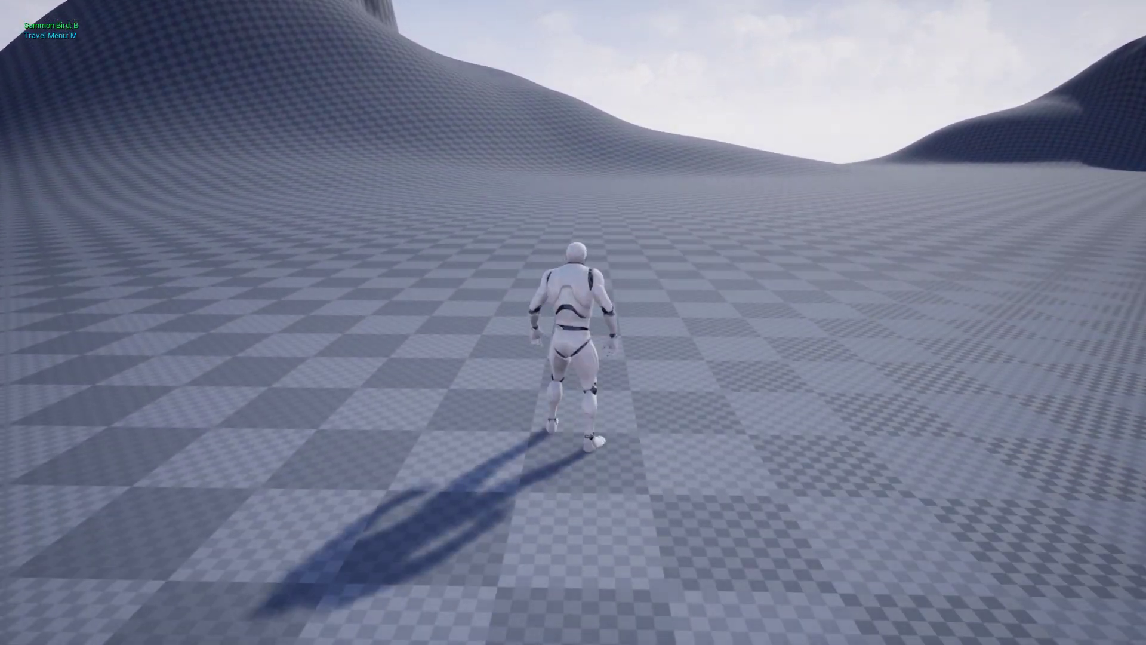
Open the travel menu and fast travel to the Market location.
key("m")
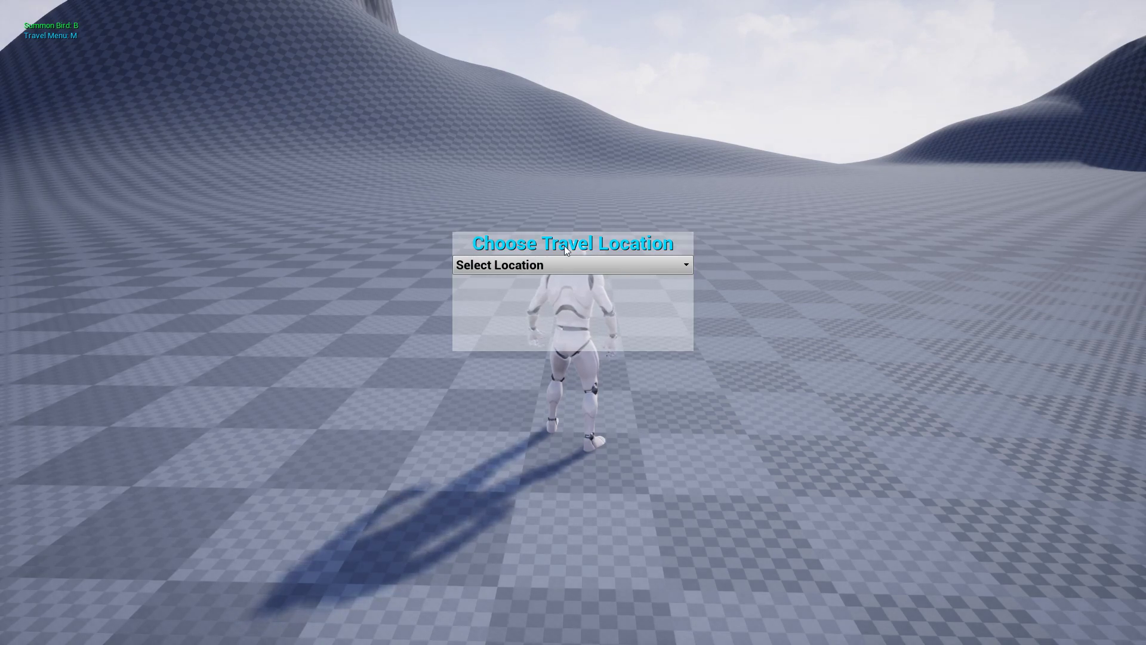
left_click(686, 265)
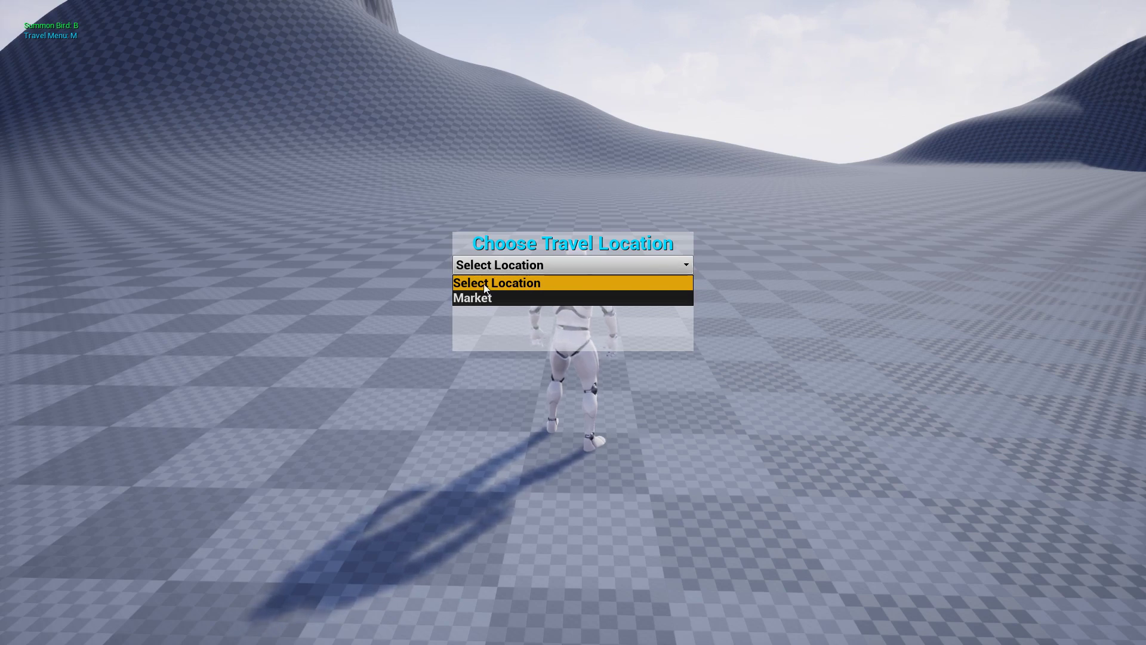
left_click(480, 301)
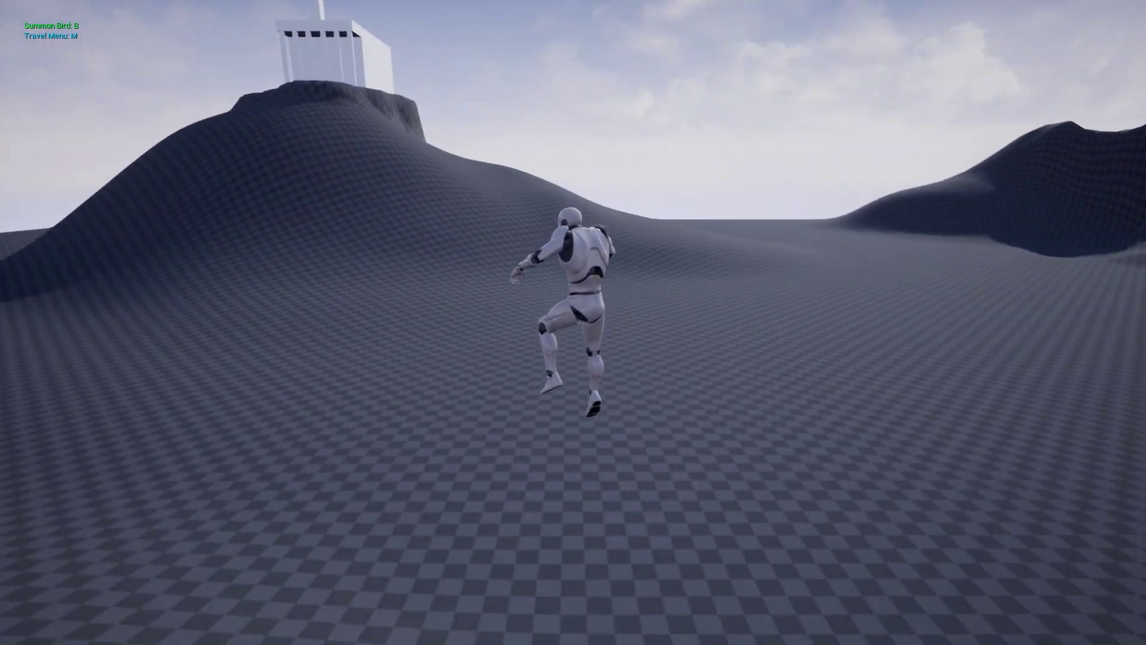
Bring the character to the pillar on top of the Temple and synchronize its travel point.
key("w")
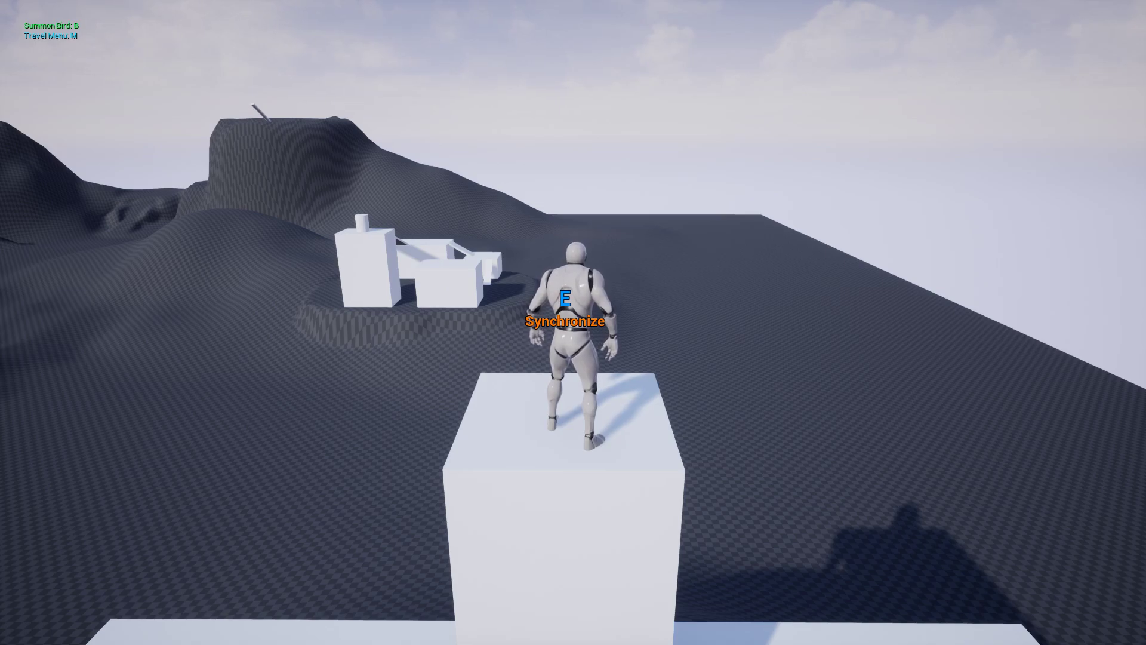
key("e")
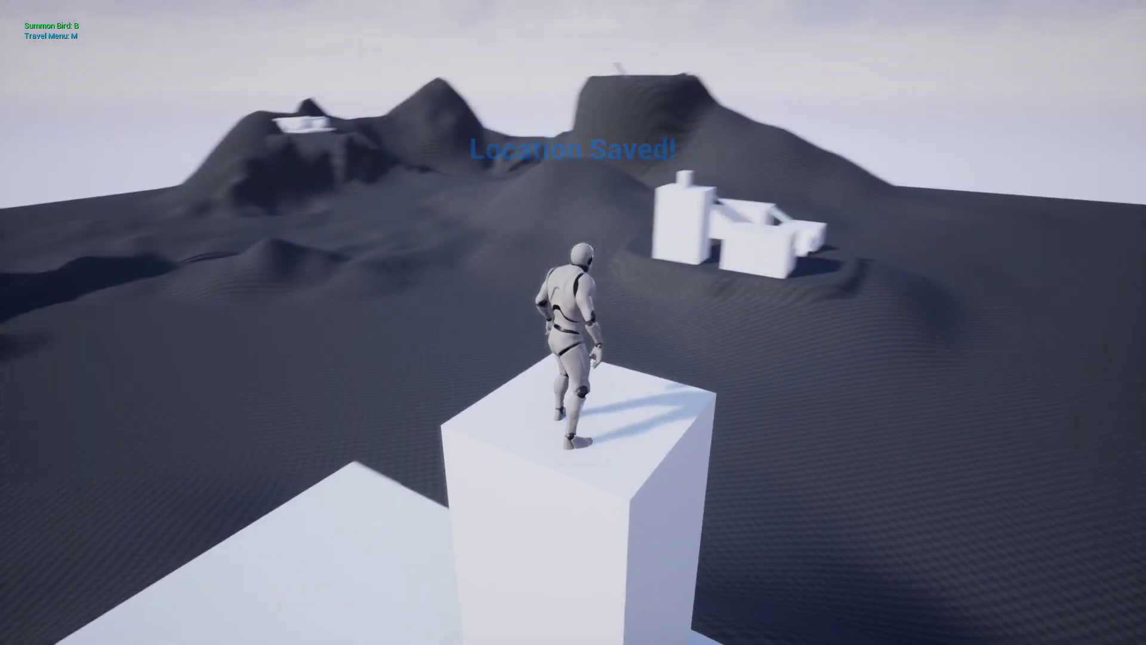
Jump the character off the Temple roof and down onto the hillside.
key("w")
key("a")
key("space")
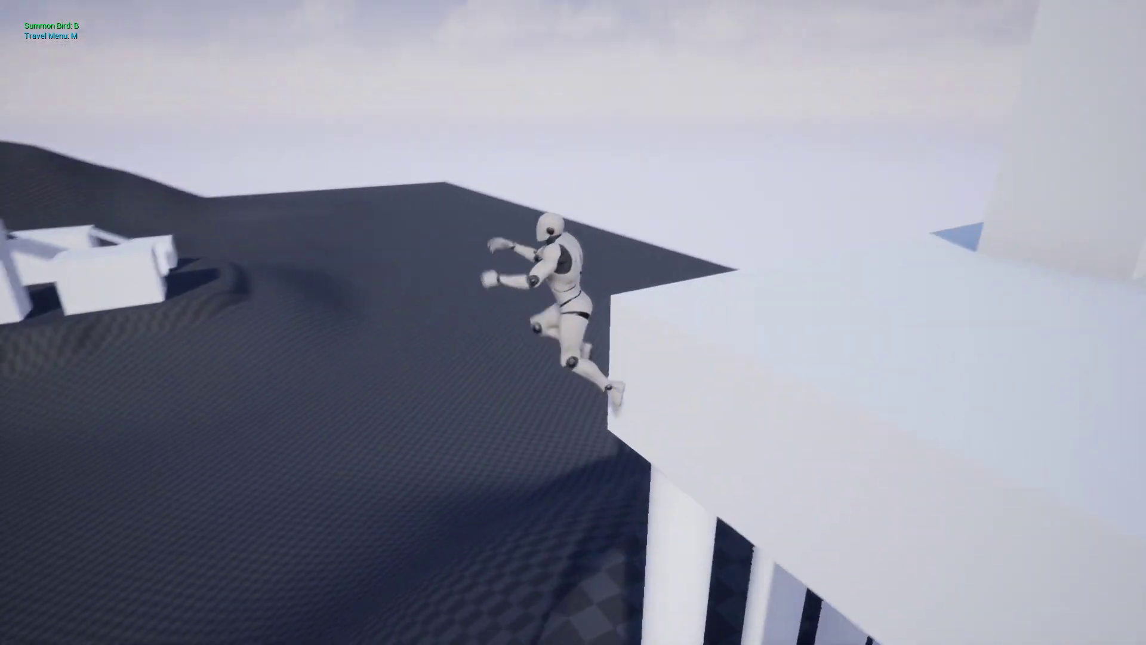
key("w")
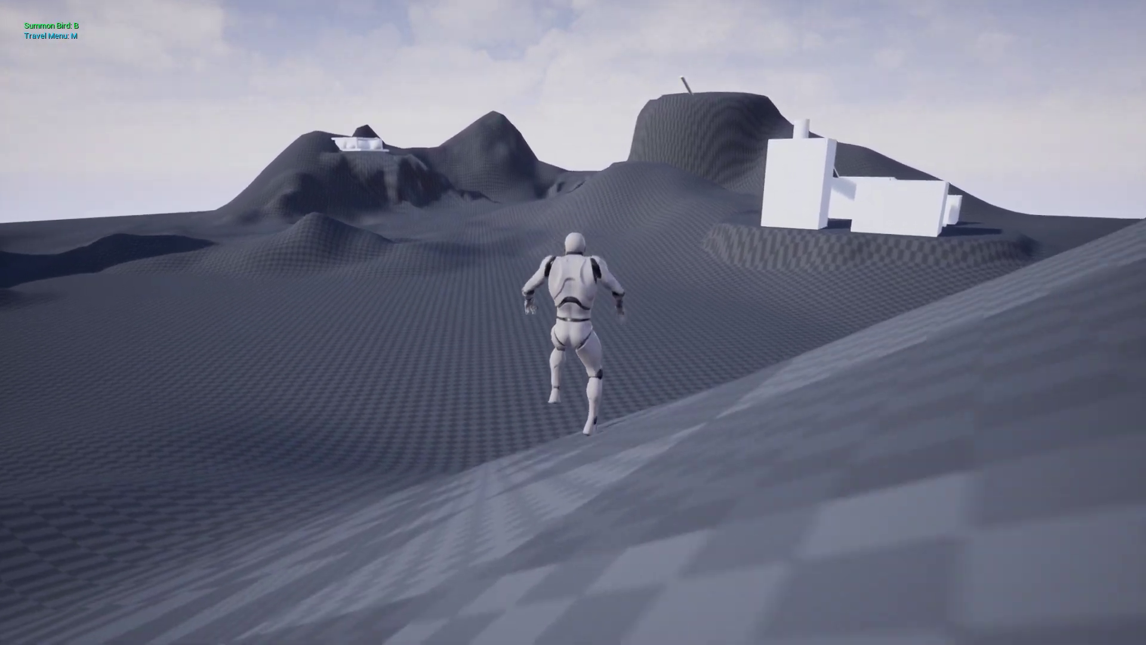
Fast travel to Market and back to Temple using the travel menu.
key("m")
left_click(614, 265)
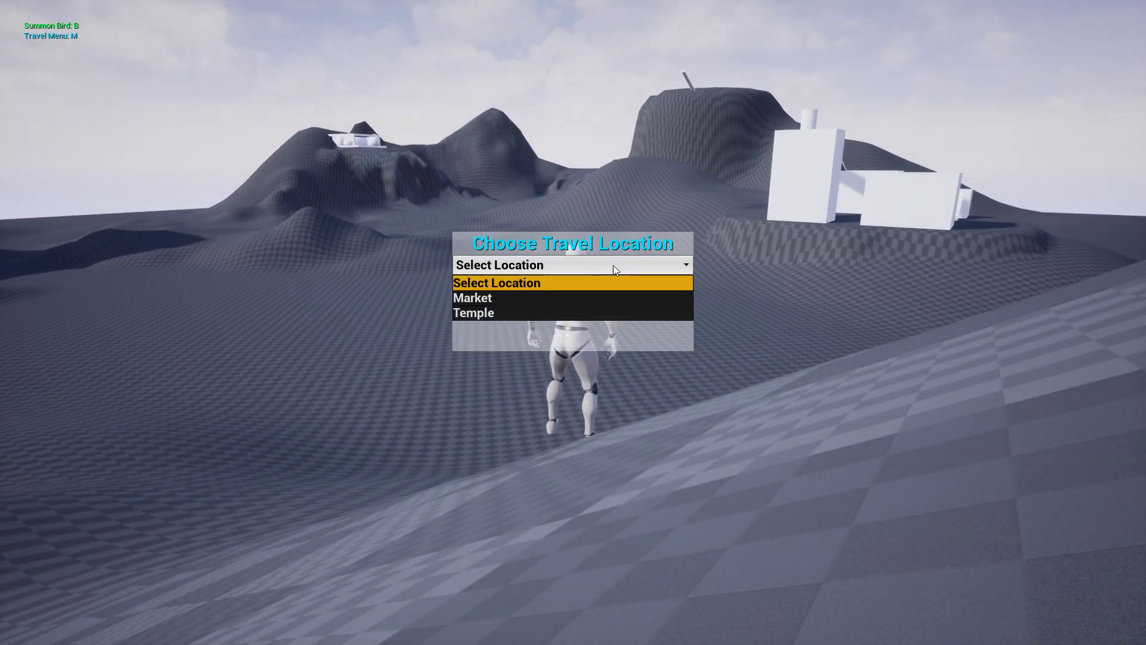
left_click(485, 298)
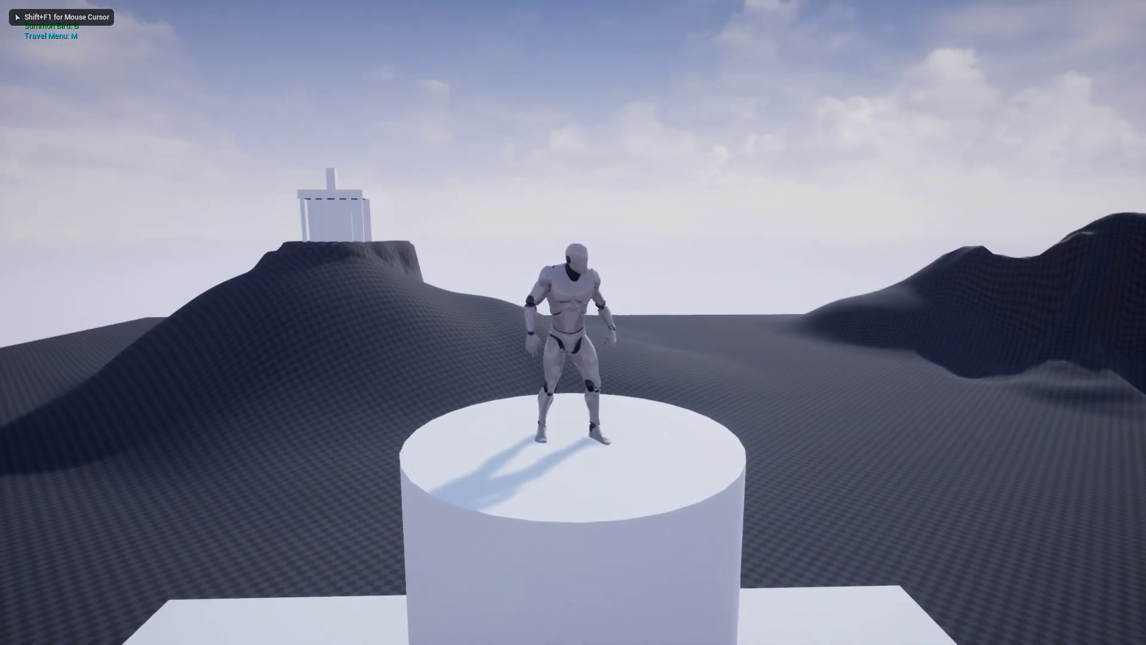
key("m")
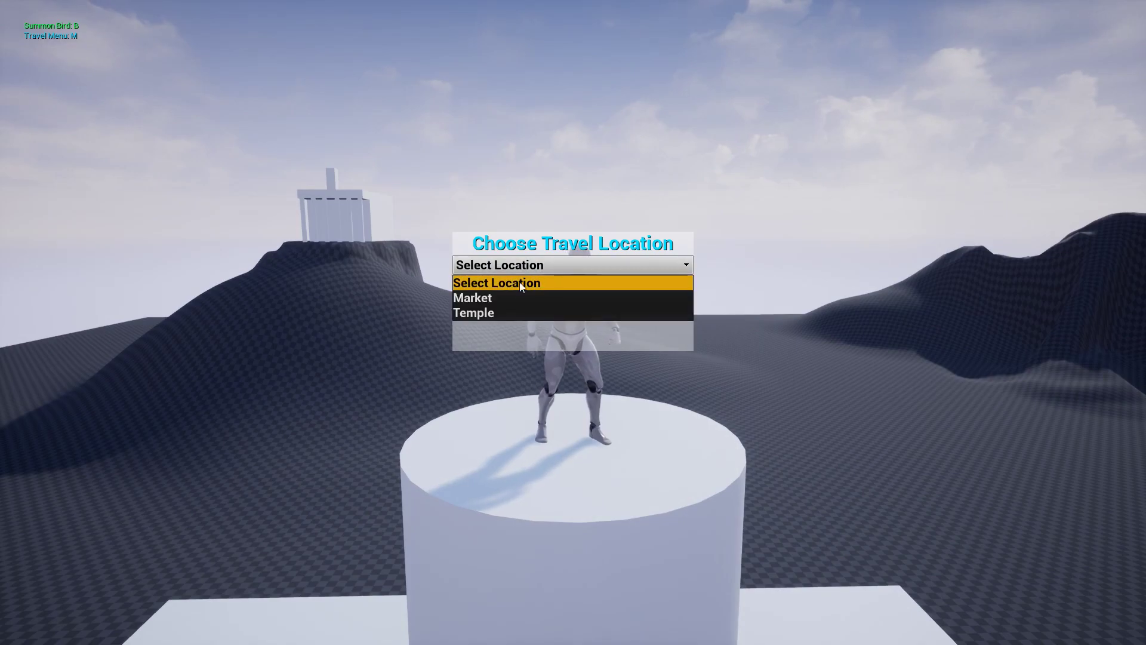
left_click(493, 311)
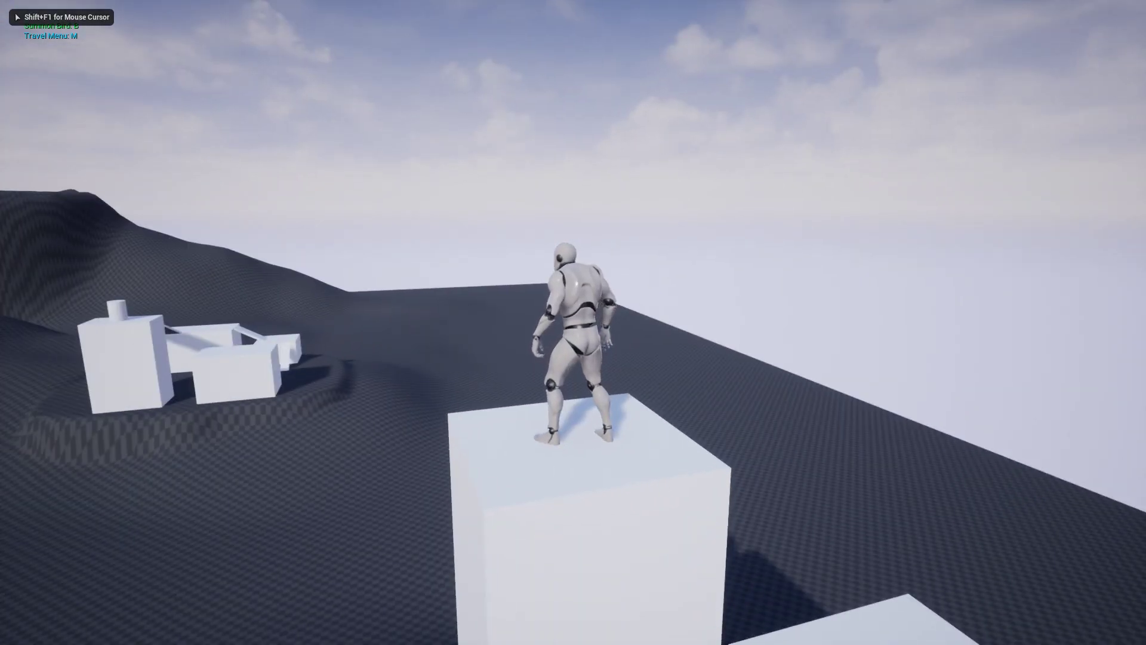
Run the character across the checkered plain, end the play session and restore the full editor layout.
key("w")
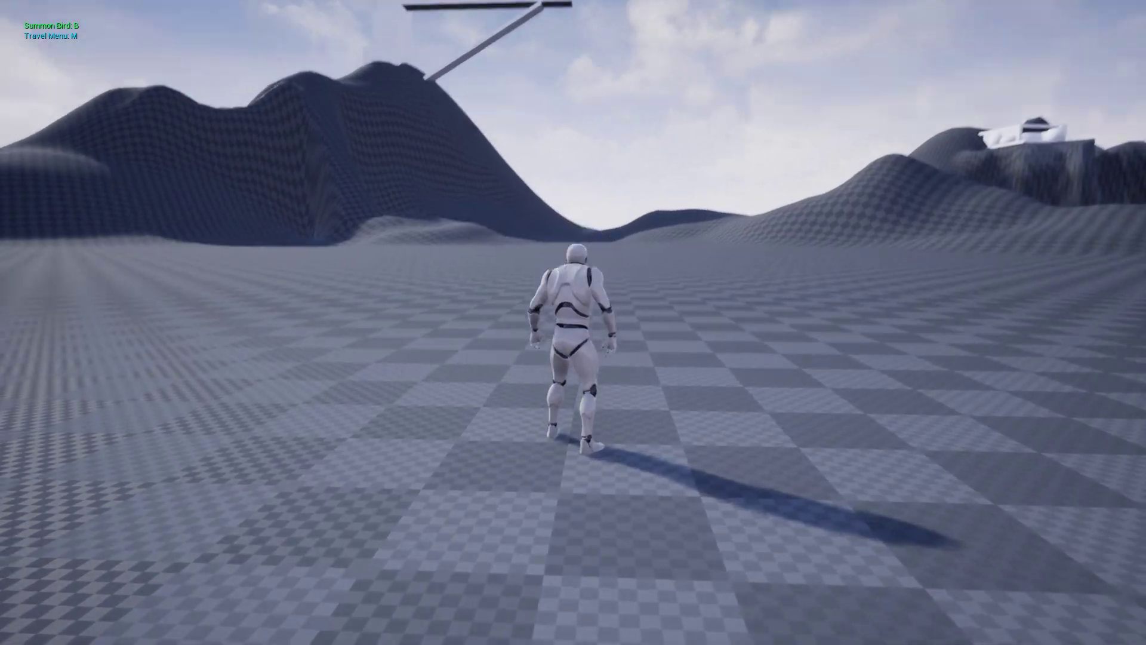
key("w")
key("a")
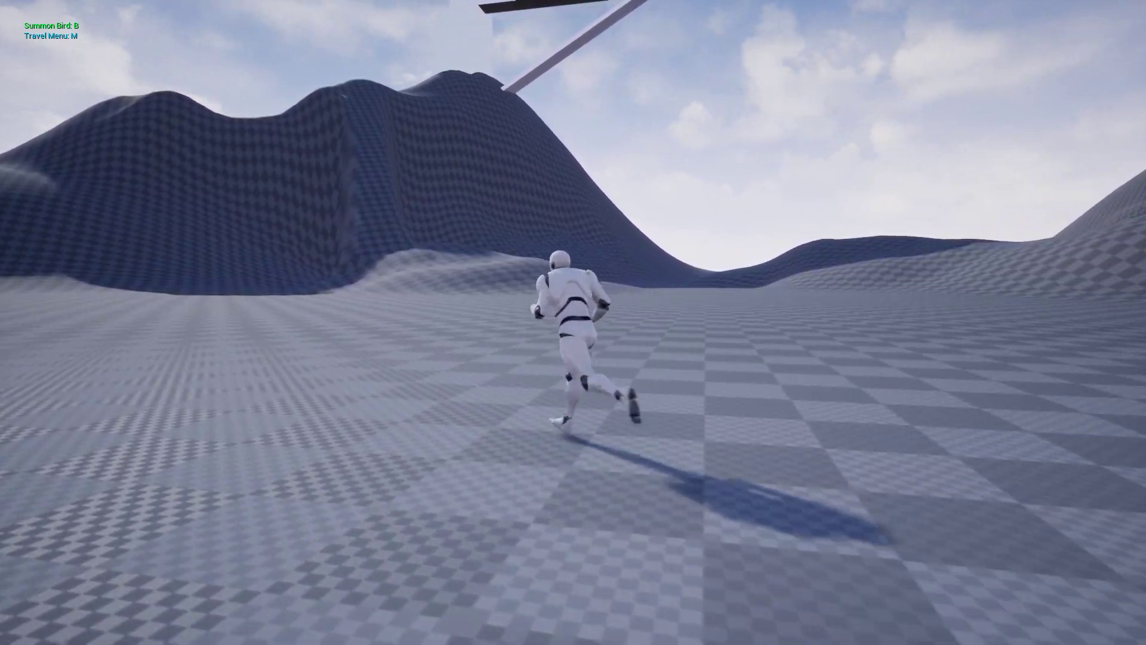
key("Escape")
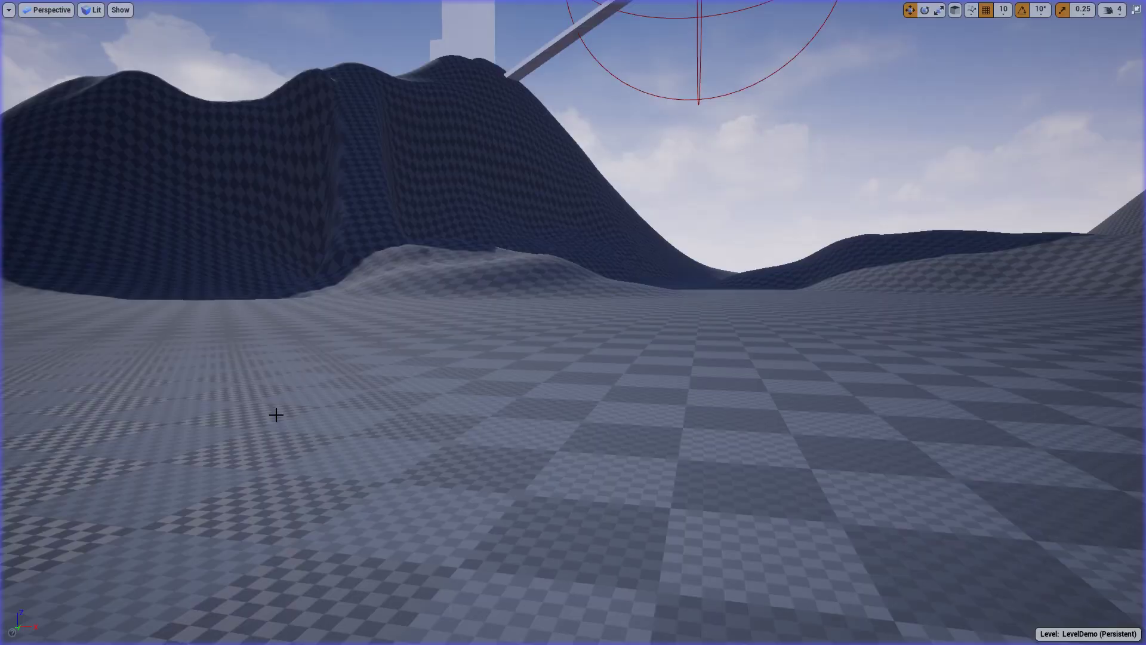
key("F11")
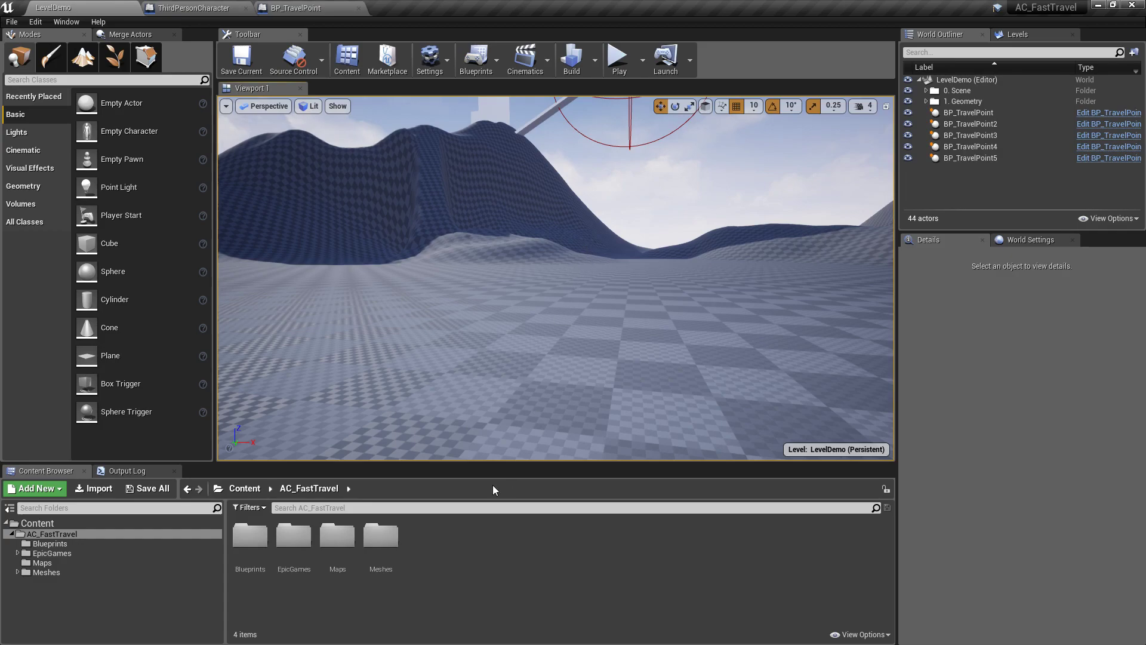
Open the Blueprints folder of the project and select the BP_SaveGame_Travel asset.
double_click(250, 536)
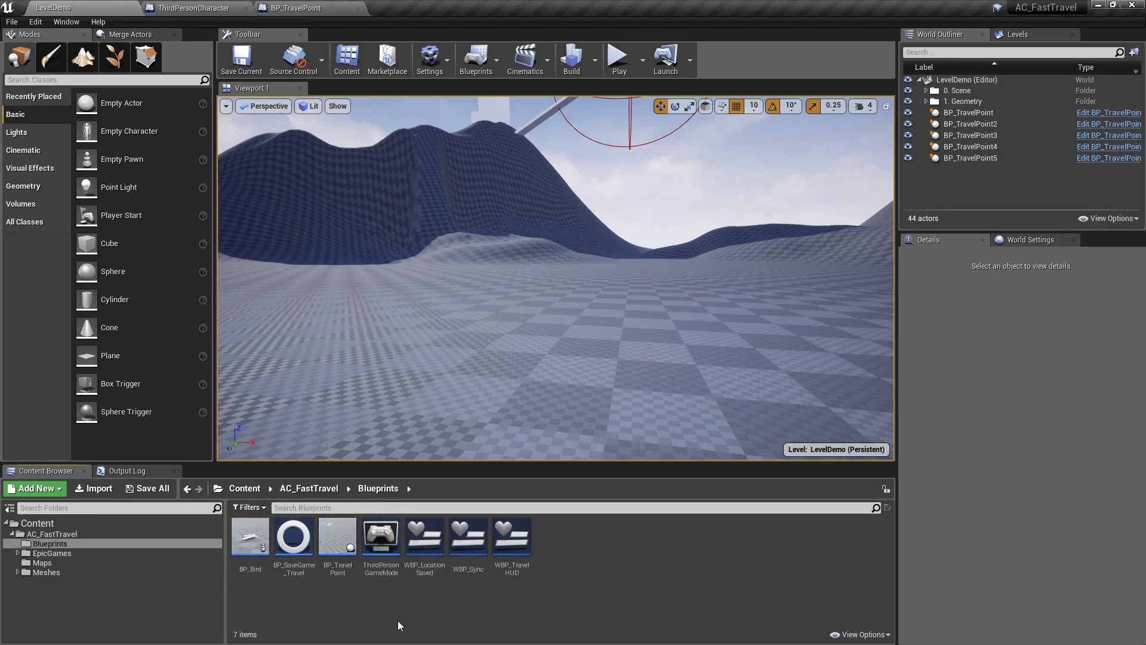
left_click(295, 547)
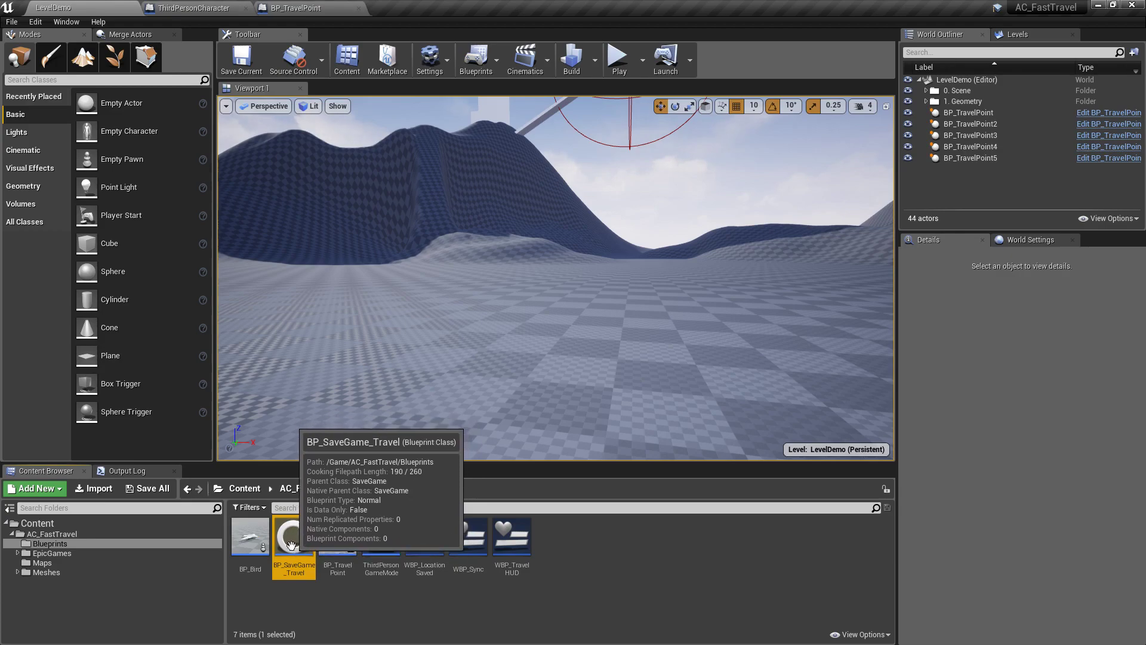
Play the level in the editor, fast travel to the saved Temple location and end the play session.
left_click(619, 58)
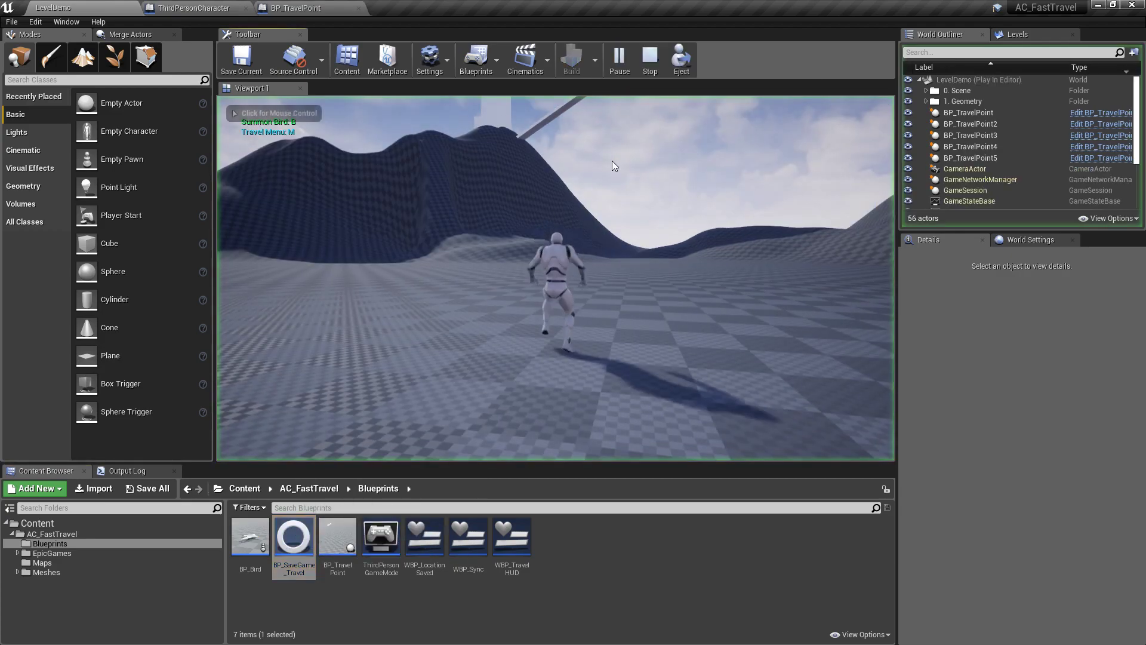
left_click(613, 164)
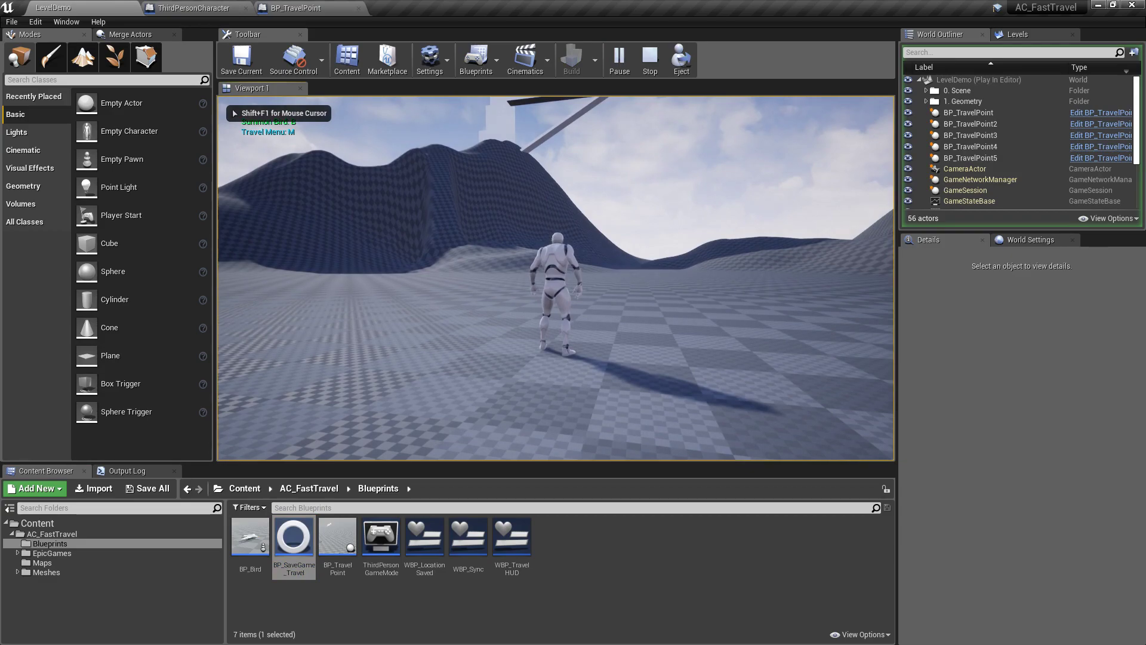
key("m")
left_click(536, 245)
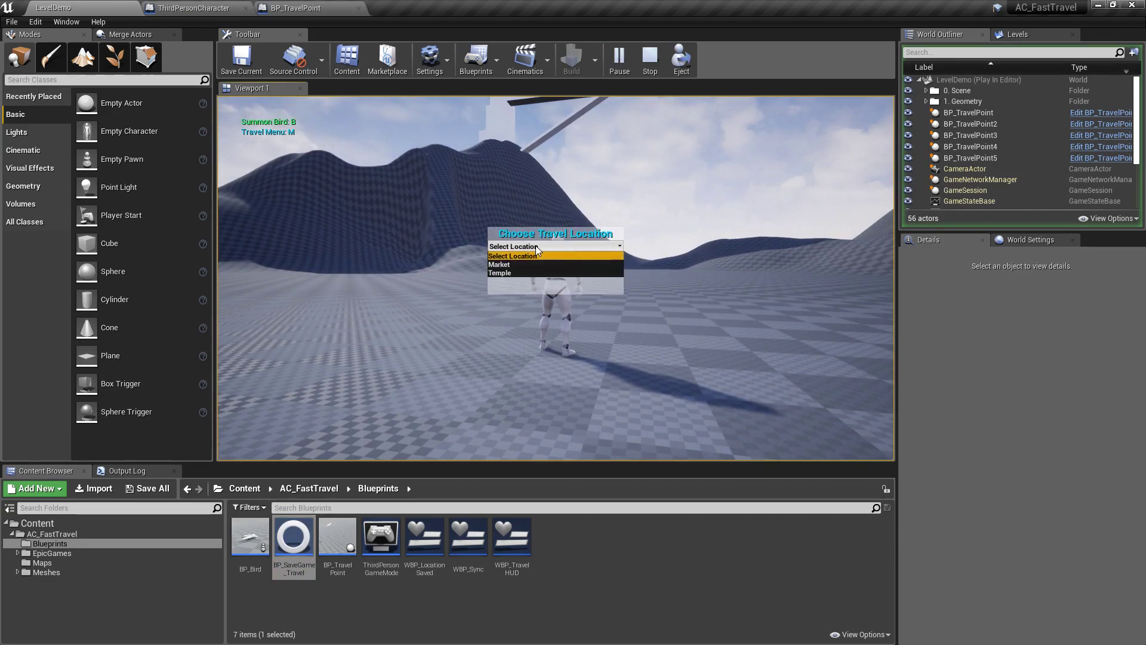
left_click(519, 273)
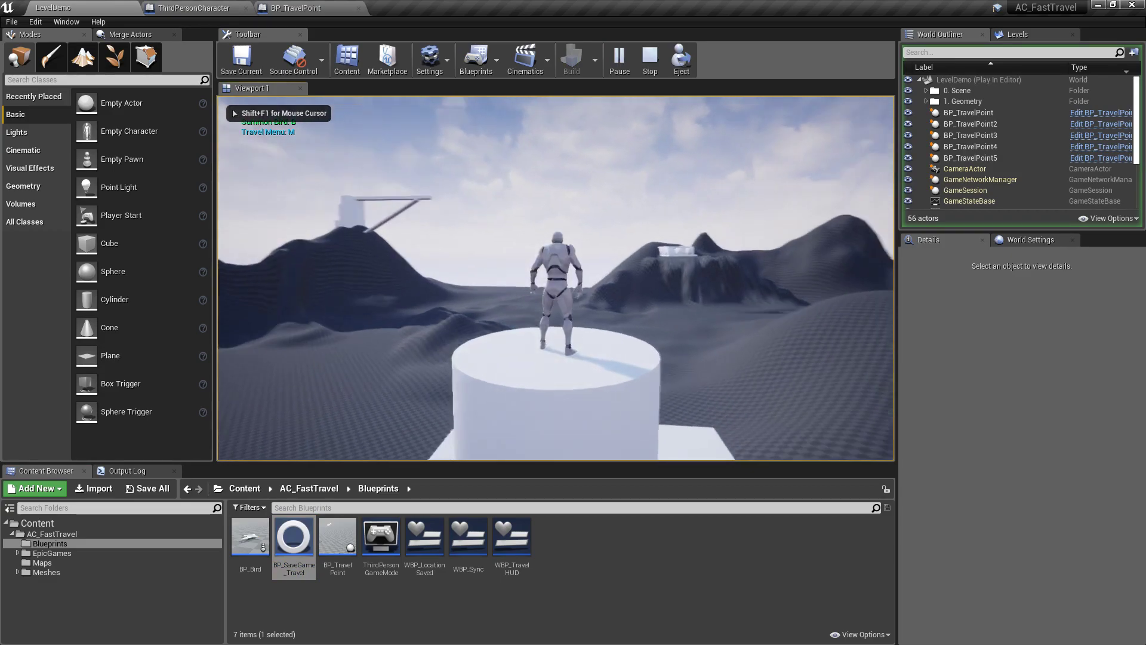
key("Escape")
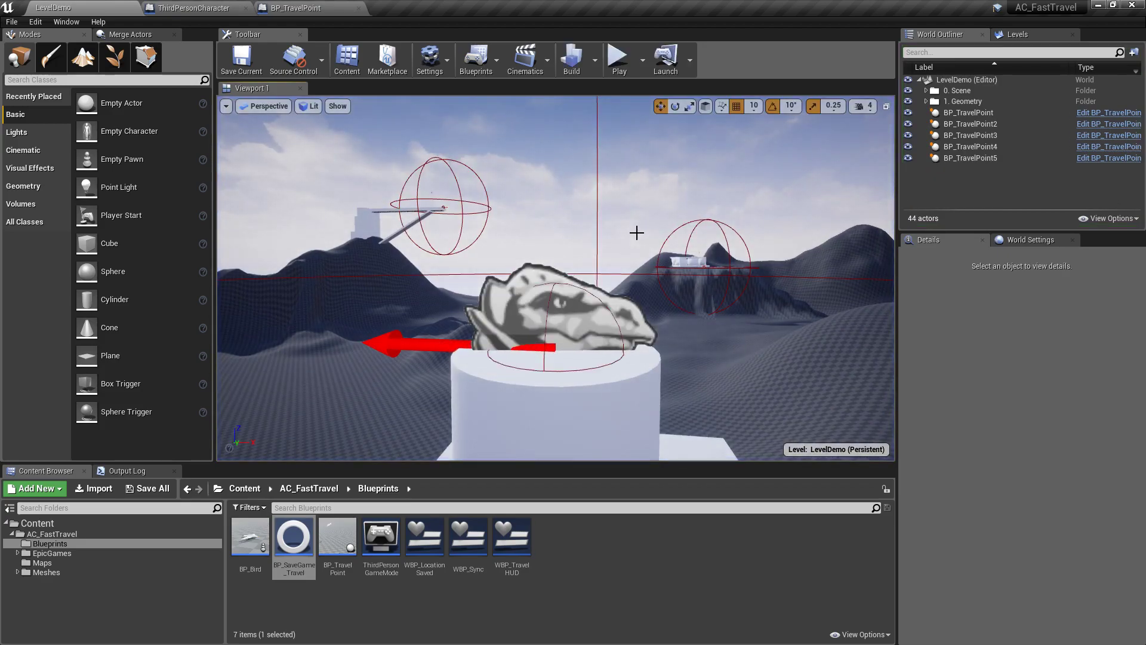
Start a play session on the crane's long beam, run the character to its end and synchronize the travel point there.
right_click_drag(616, 227, 616, 227)
key("w")
right_click_drag(519, 263, 591, 263)
key("d")
right_click_drag(439, 285, 435, 285)
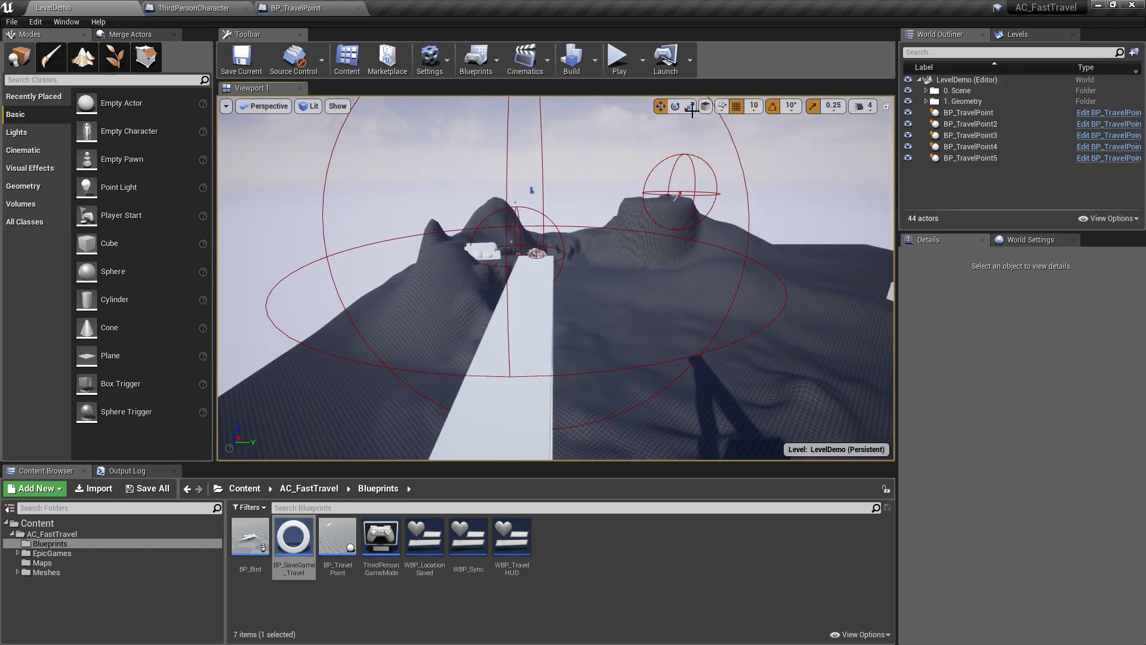
left_click(619, 59)
key("w")
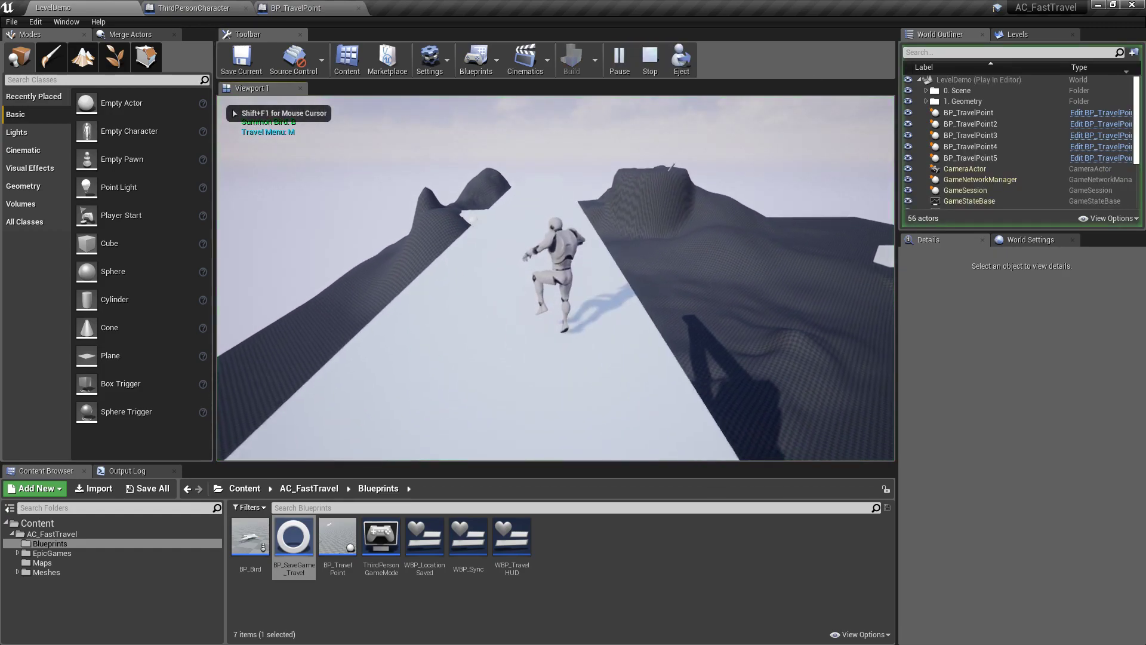
key("w")
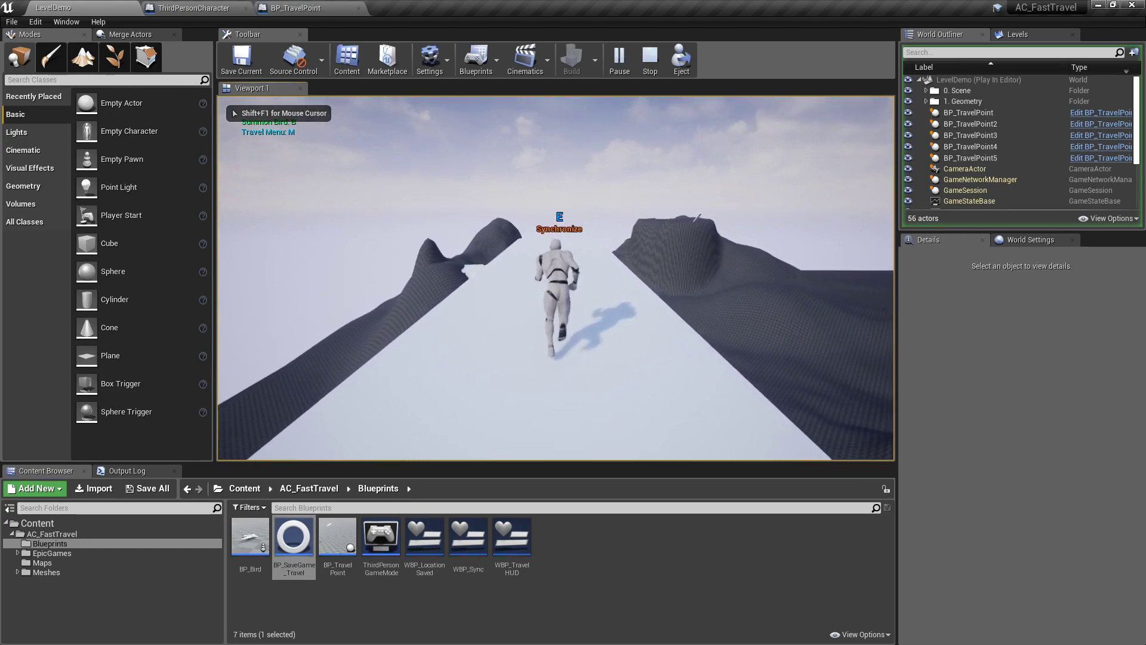
key("w")
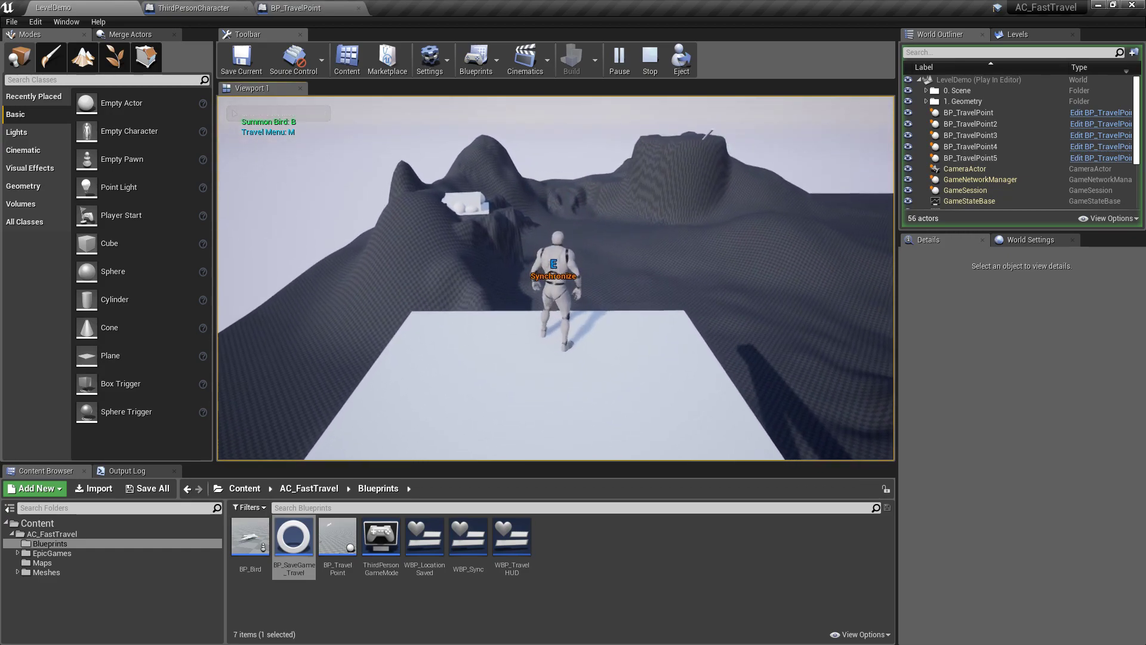
key("e")
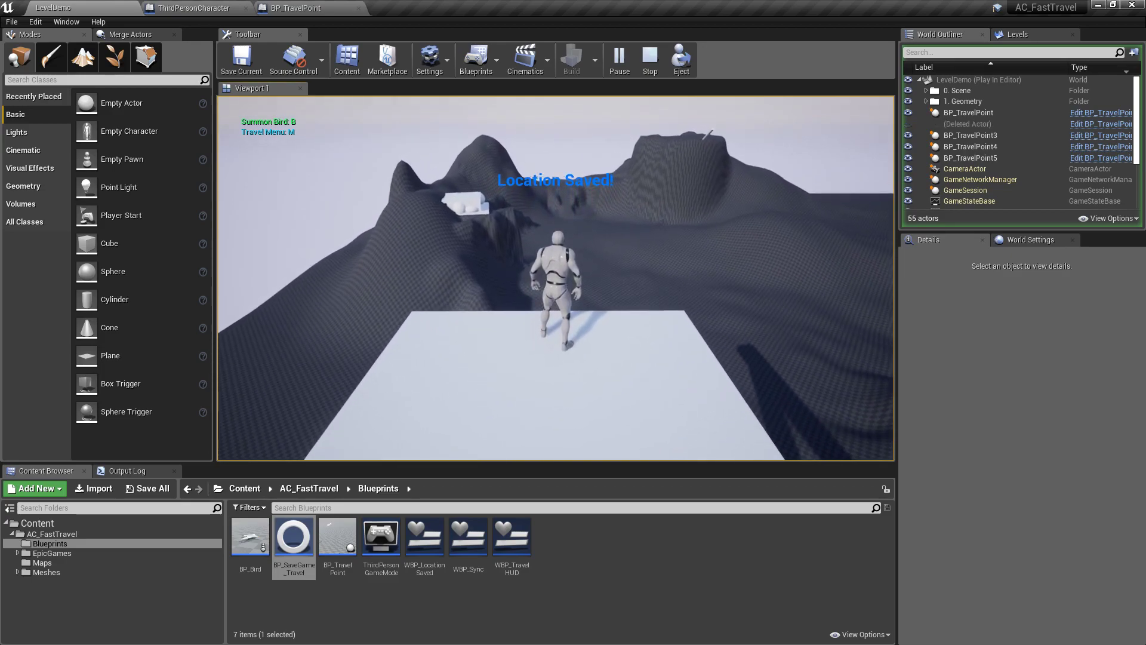
Drop the character off the crane beam, fast travel to Crane from the travel menu and end the play session.
key("w")
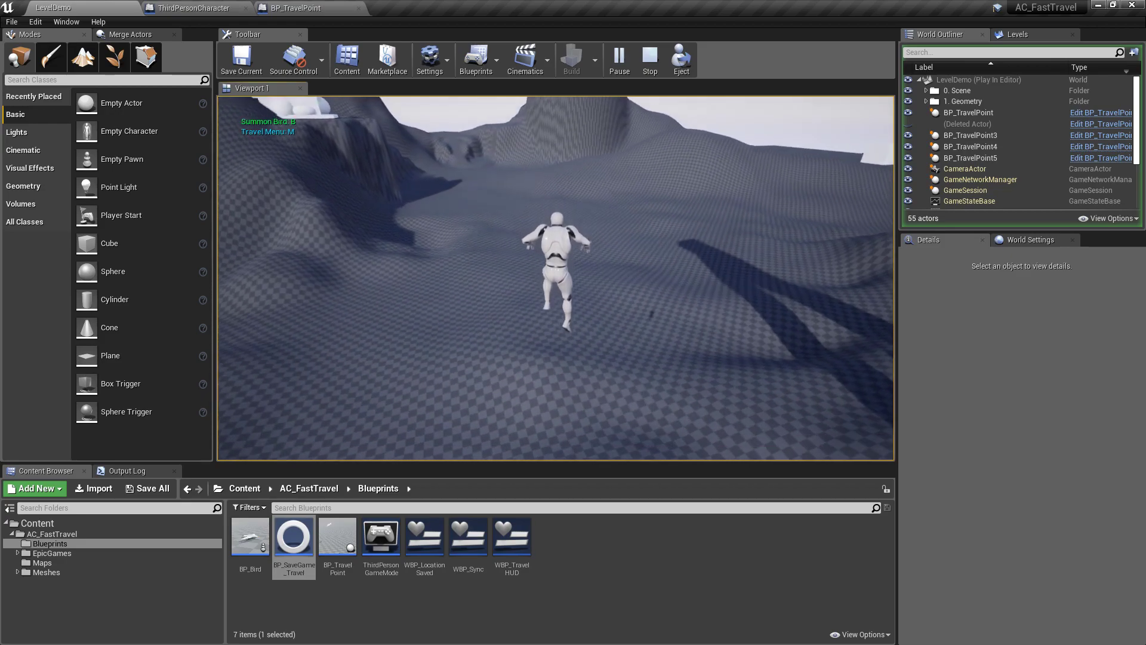
key("m")
left_click(520, 246)
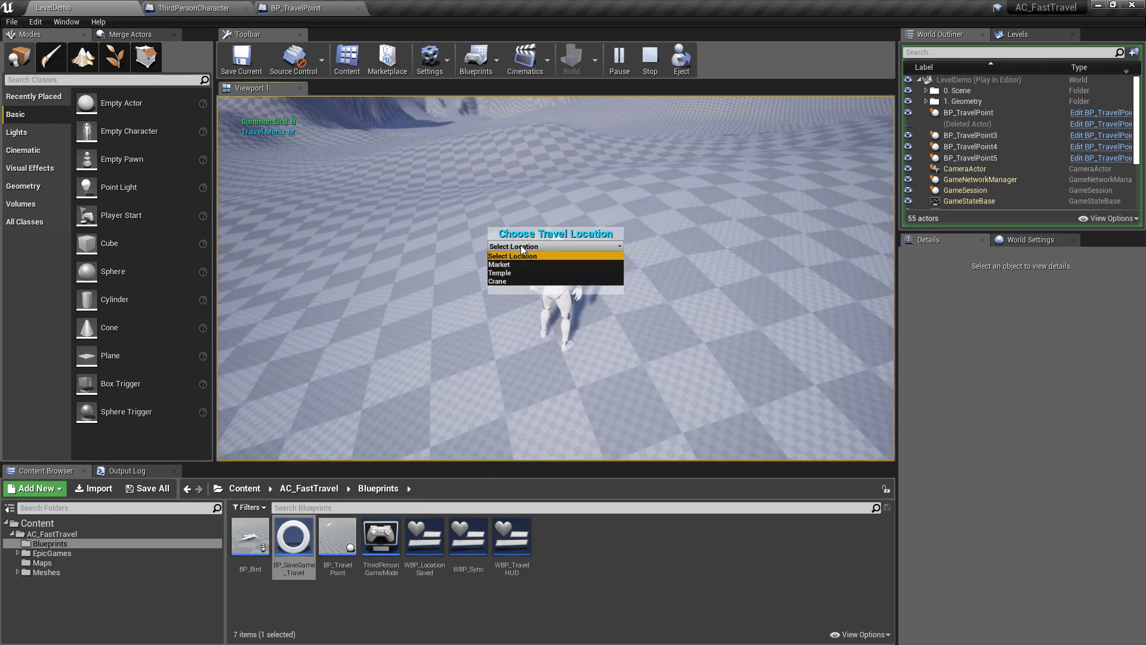
left_click(509, 281)
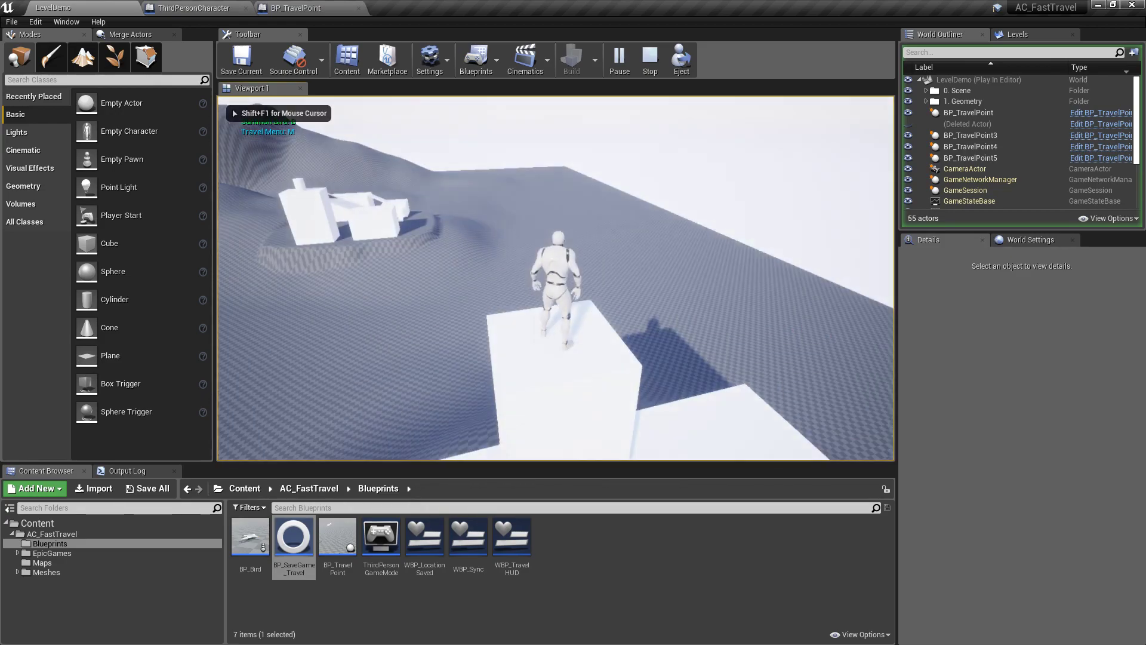
key("Escape")
Place a new BP_TravelPoint actor on the peak of the small checkered hill.
key("w")
mouse_move(555, 278)
right_mouse_down()
mouse_move(478, 280)
mouse_move(555, 298)
right_mouse_up()
right_click_drag(694, 263, 694, 264)
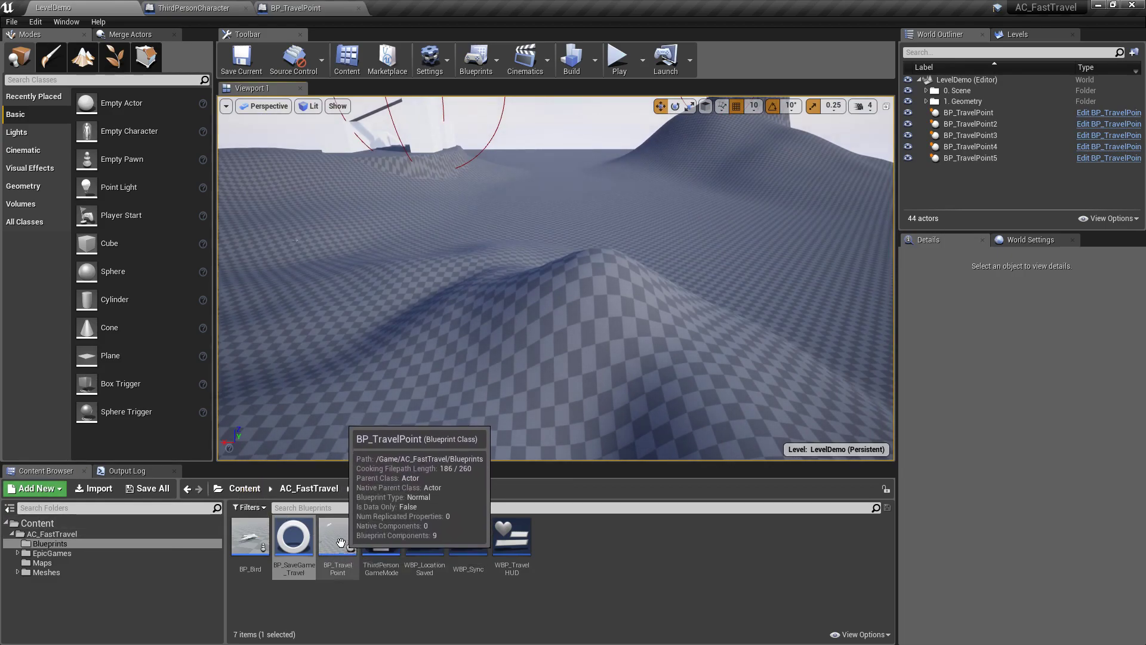
left_click_drag(340, 543, 598, 252)
Increase the new travel point's Widget Trigger Radius to about 4571 and disable its Trigger Hidden option.
key("d")
right_click_drag(691, 290, 836, 272)
key("a")
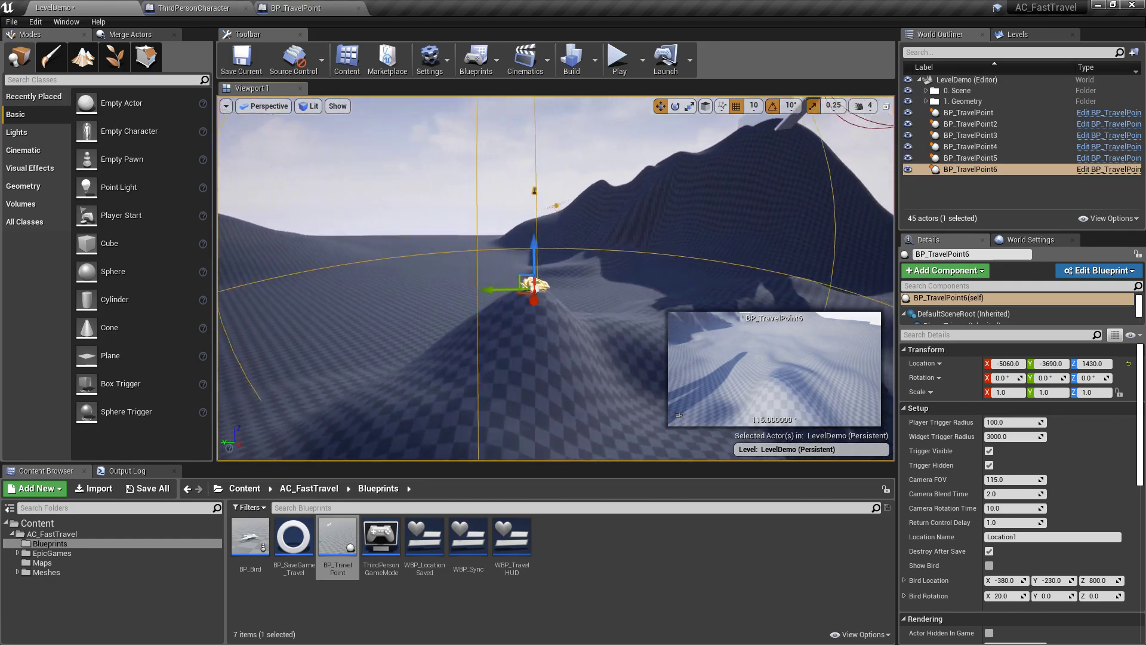
right_click_drag(599, 293, 726, 243)
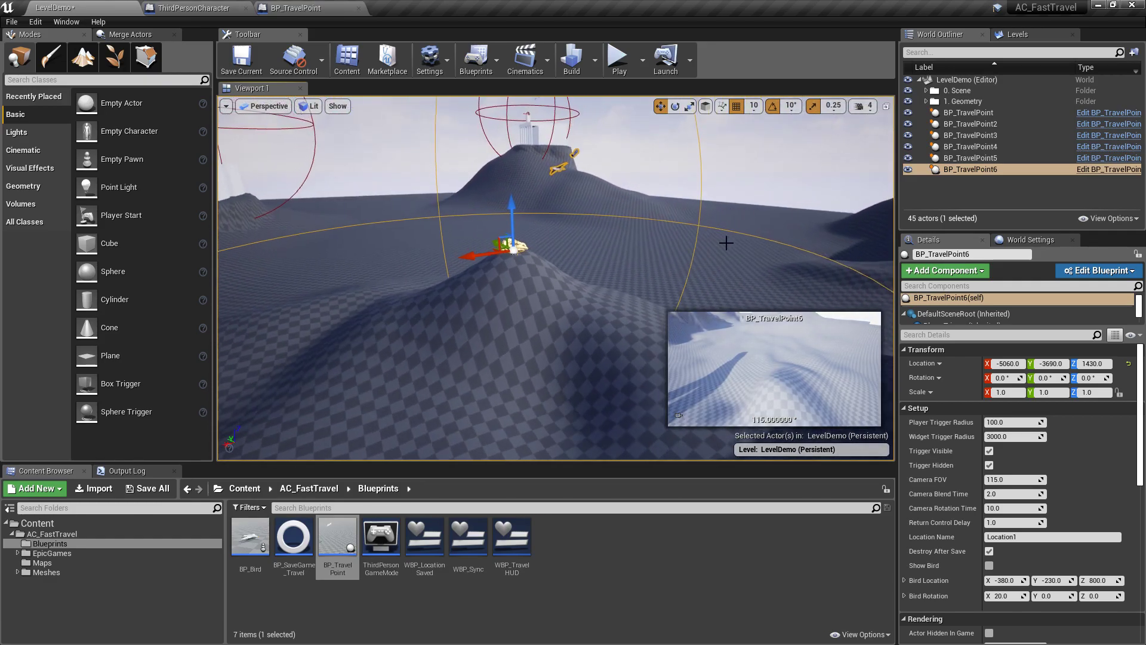
key("f")
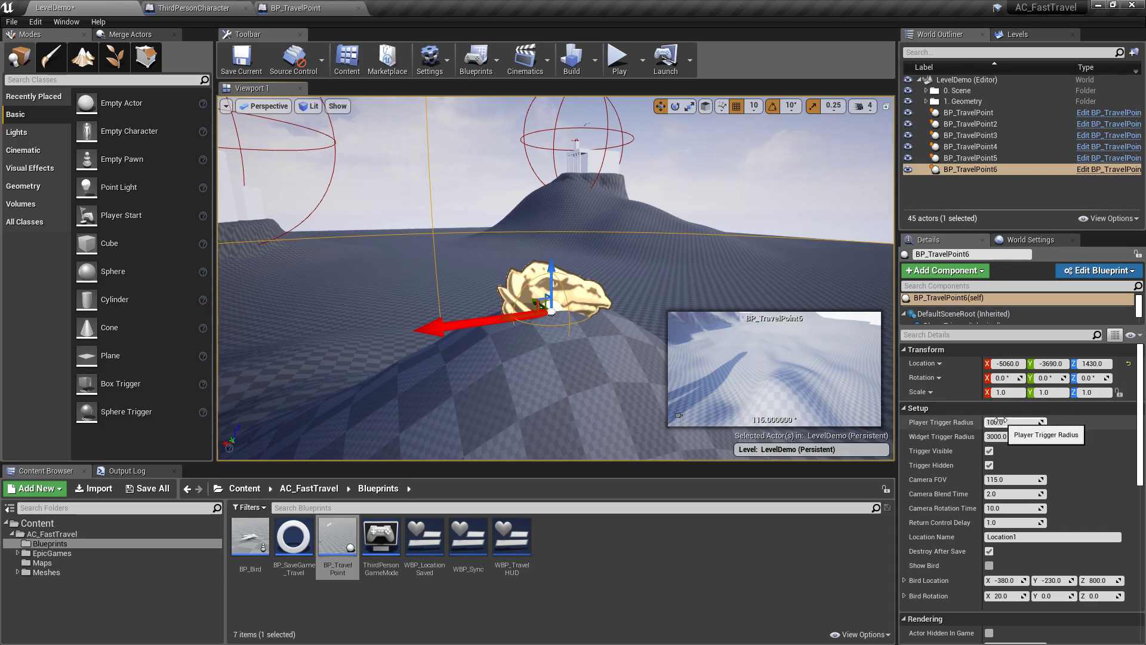
scroll(685, 182, "down", 10)
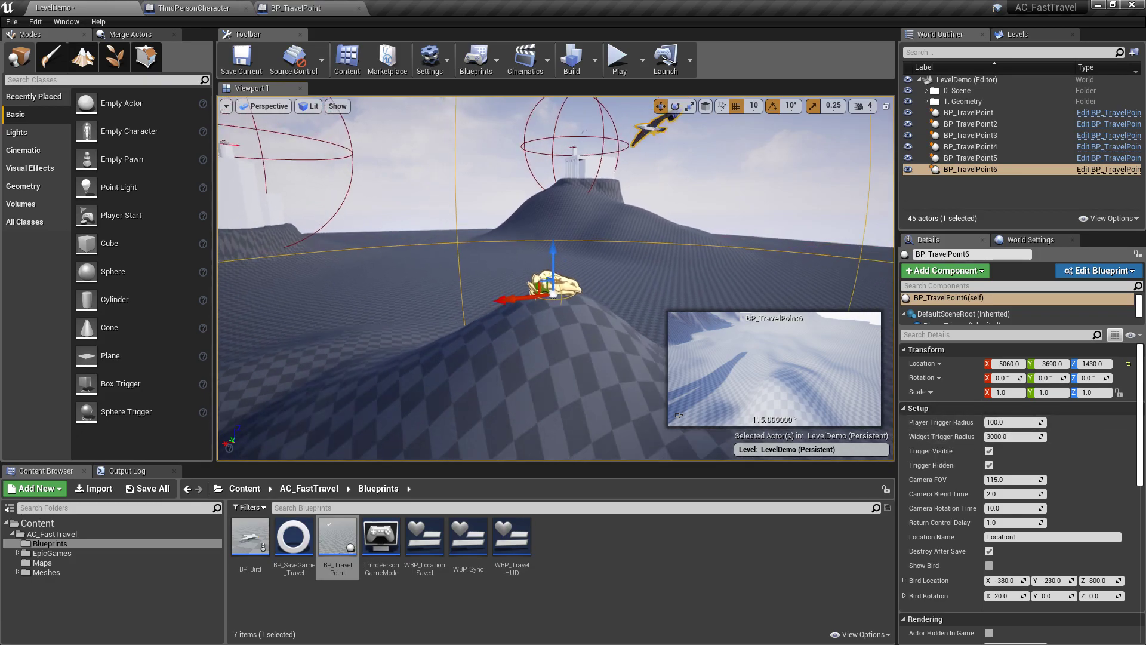
key("w")
right_click_drag(668, 230, 679, 235)
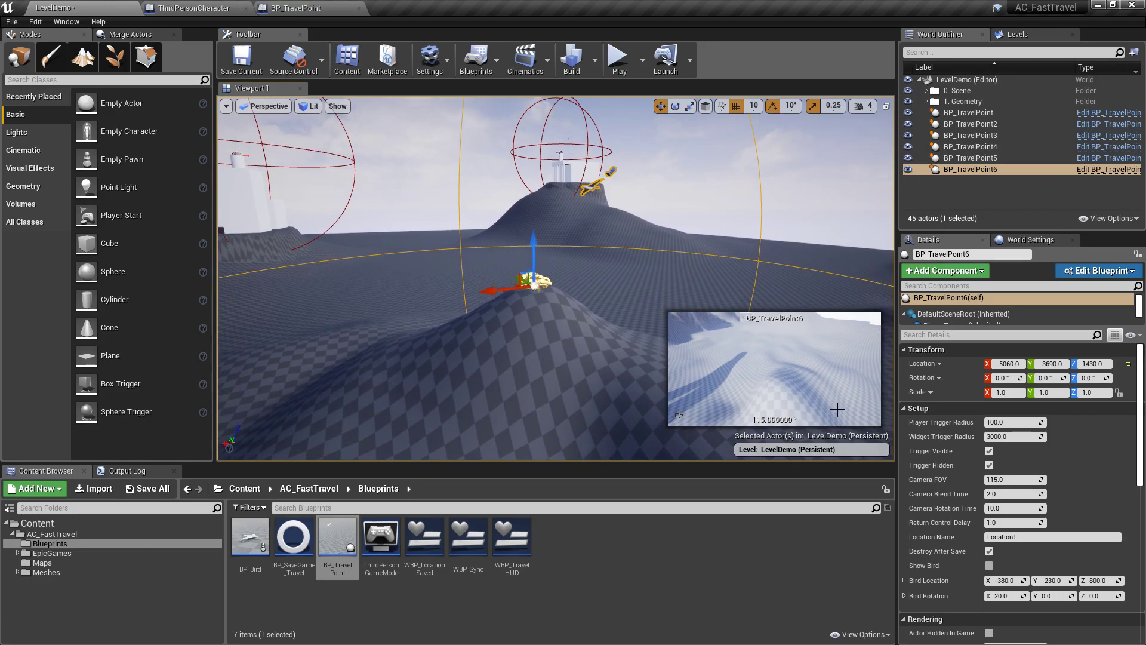
right_click_drag(663, 236, 657, 231)
key("s")
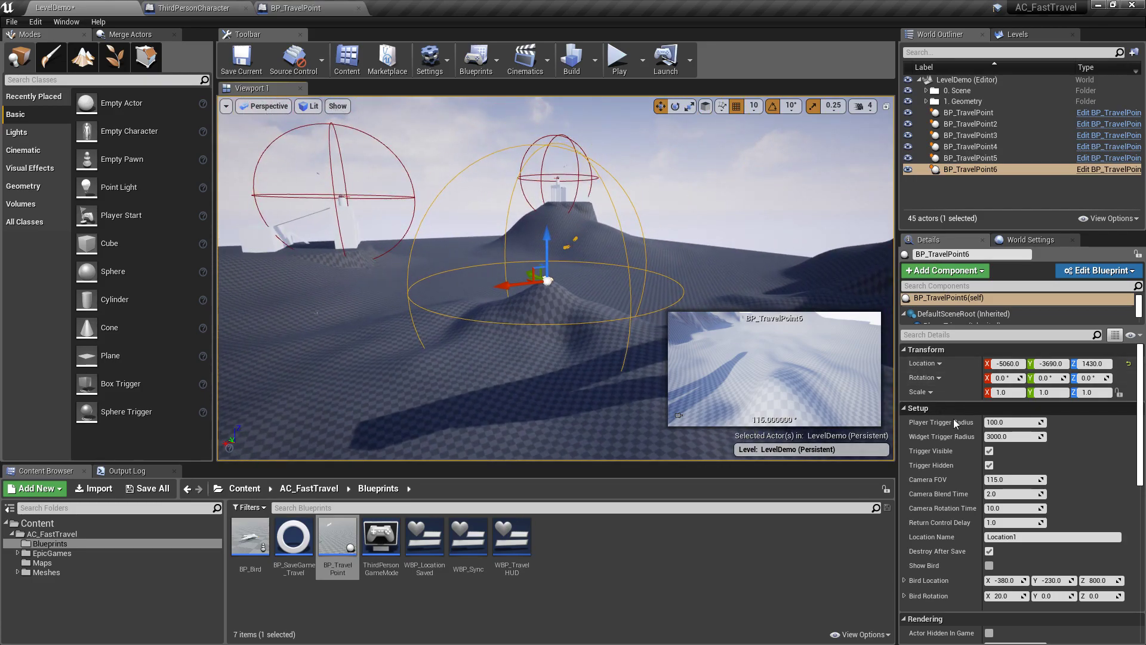
left_click_drag(1013, 436, 1045, 436)
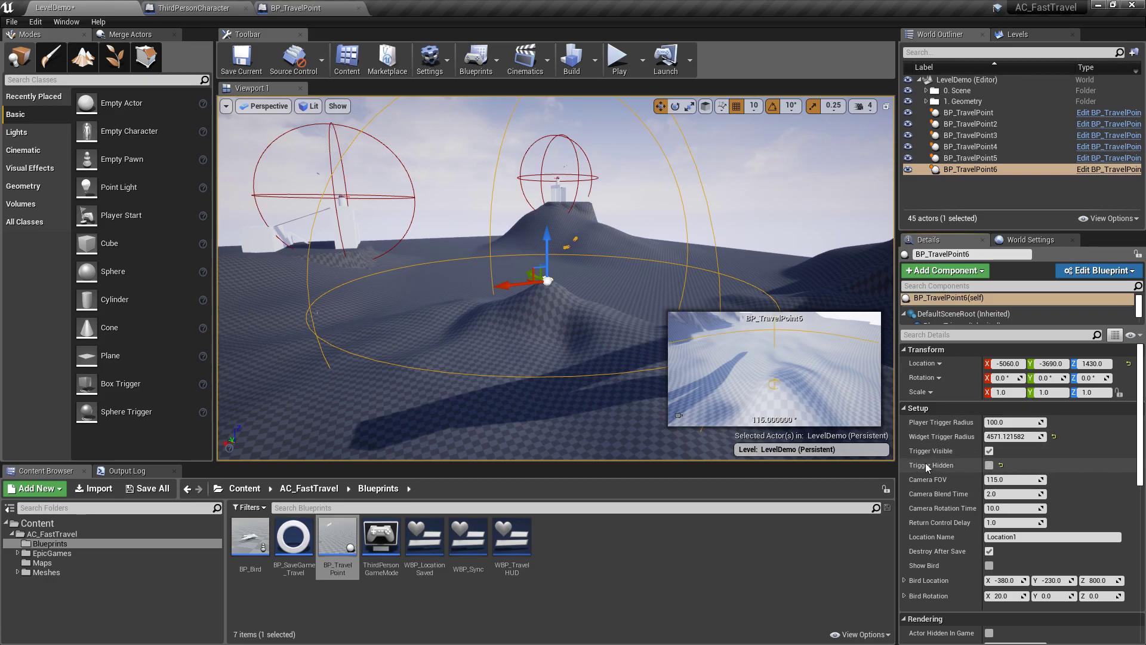
Play-test the new travel point's widget trigger by running the character into and around its radius.
left_click(619, 58)
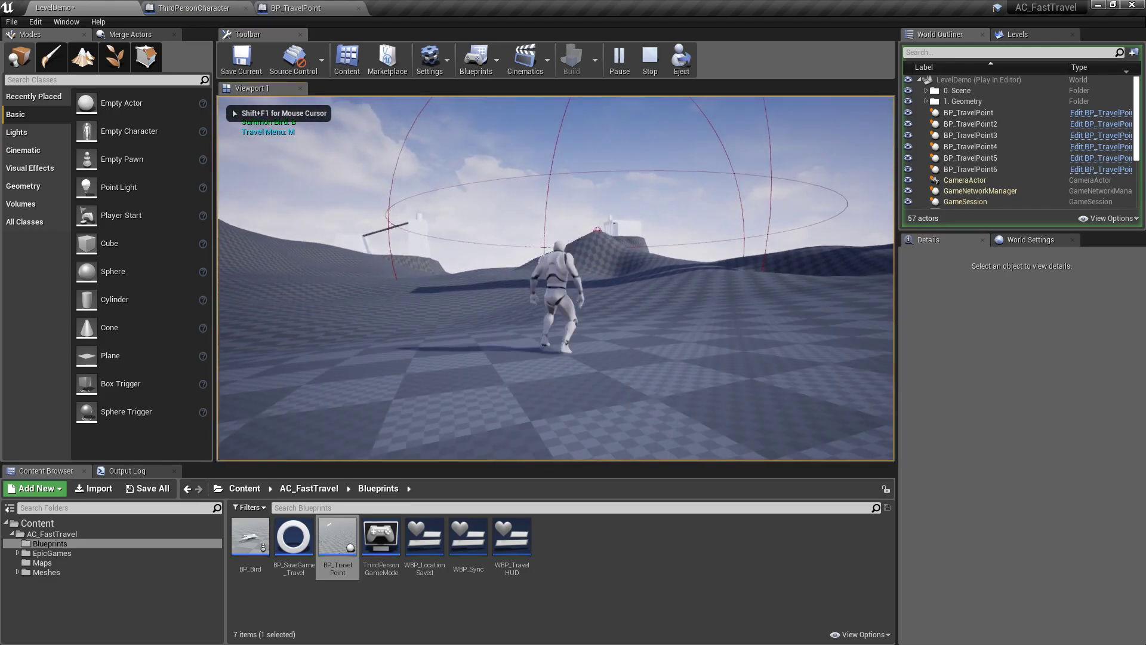
key("w")
key("w")
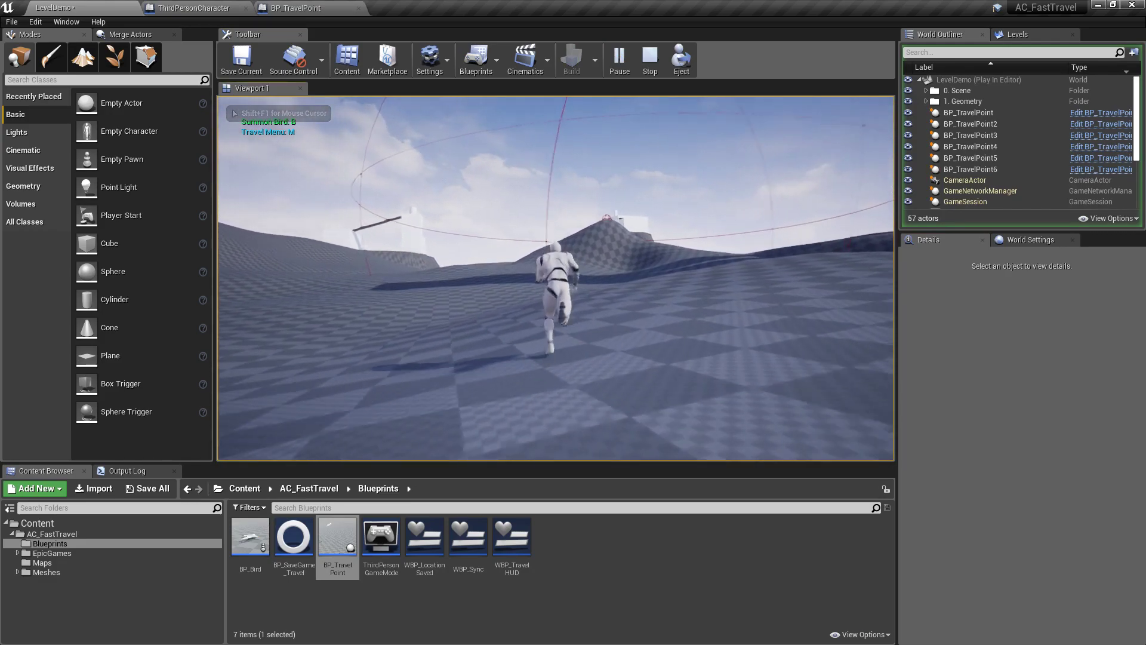
key("w")
key("s")
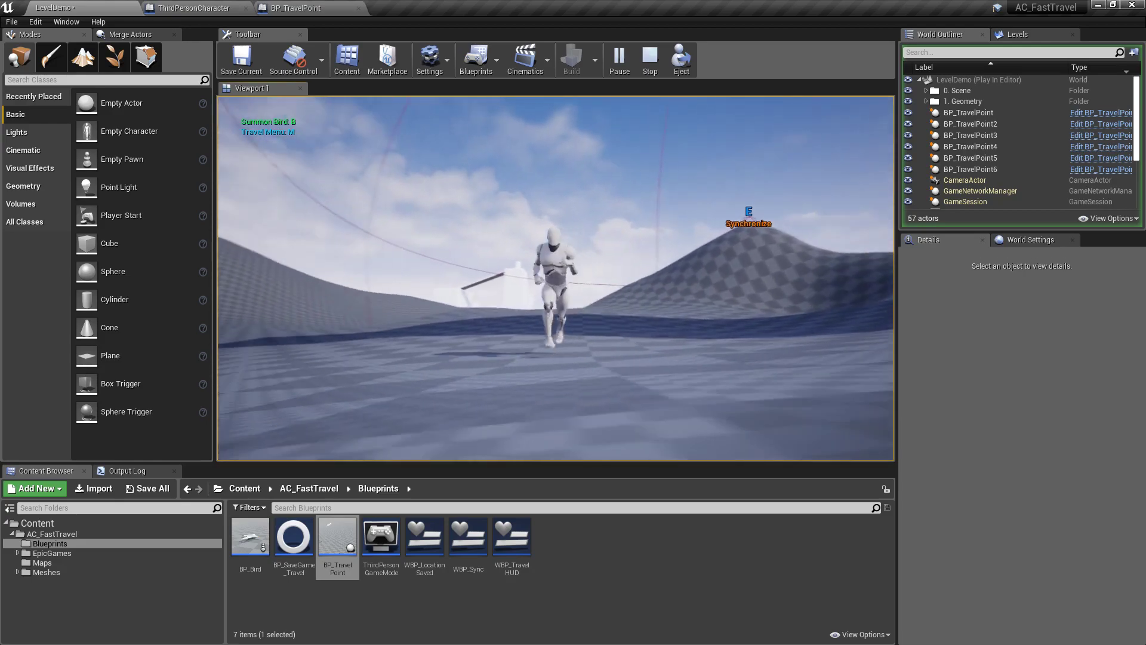
key("a")
key("w")
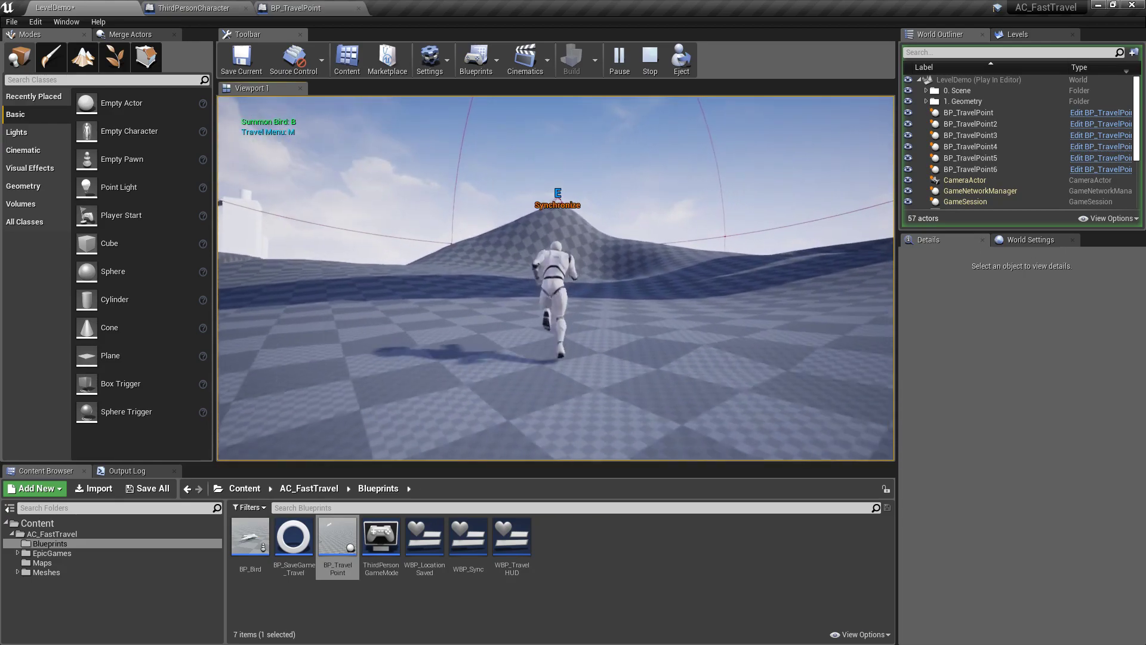
key("w")
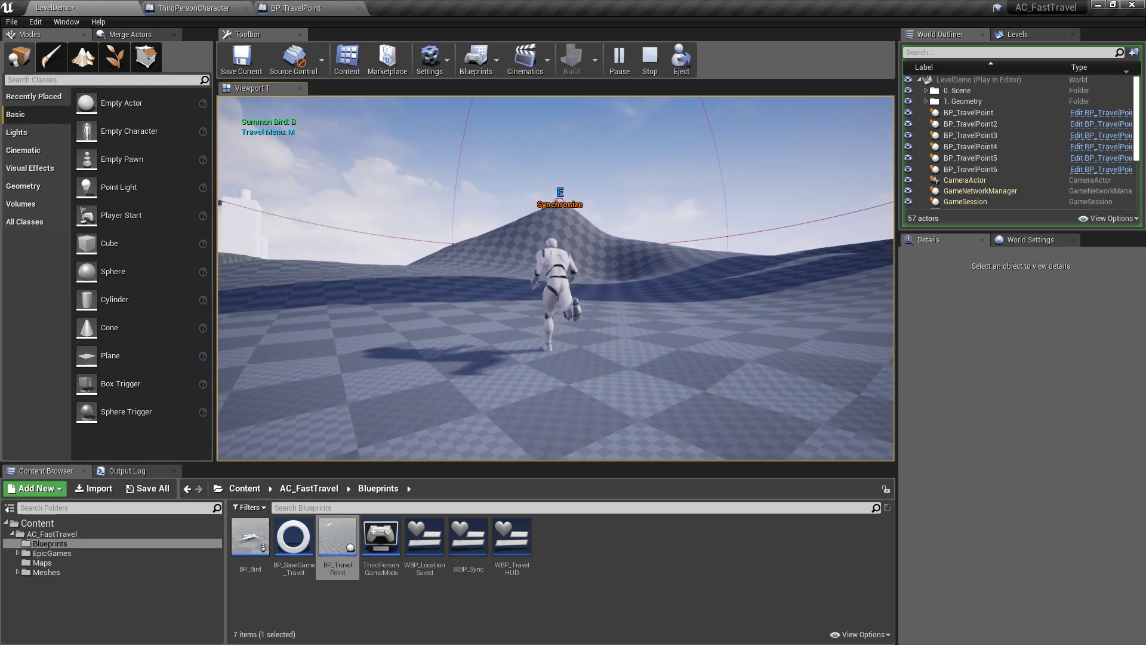
key("Escape")
Try different Camera FOV values on the hilltop travel point and return the setting to 115.
left_click(560, 190)
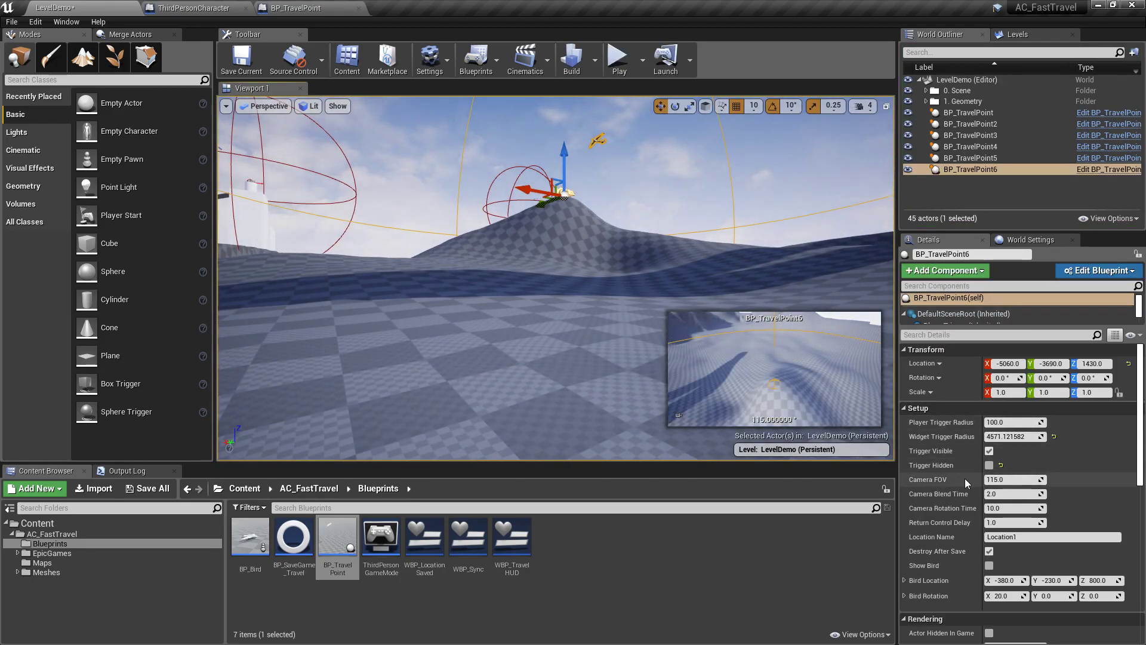
right_click_drag(616, 364, 615, 382)
key("e")
right_click_drag(734, 400, 734, 400)
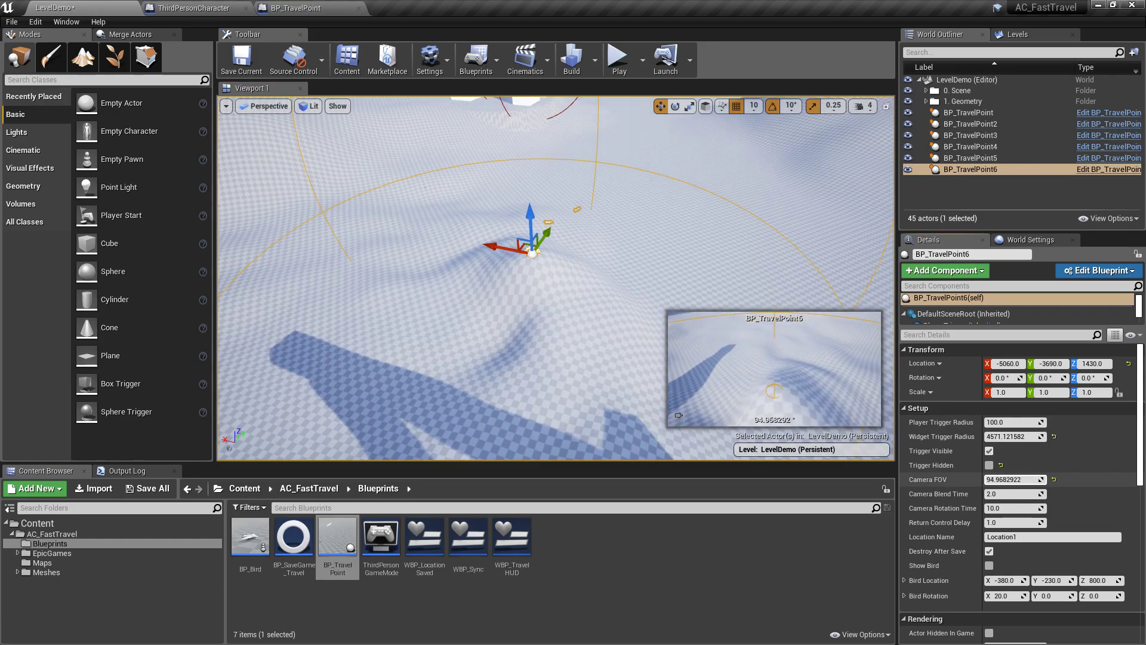
left_click_drag(1015, 479, 1057, 480)
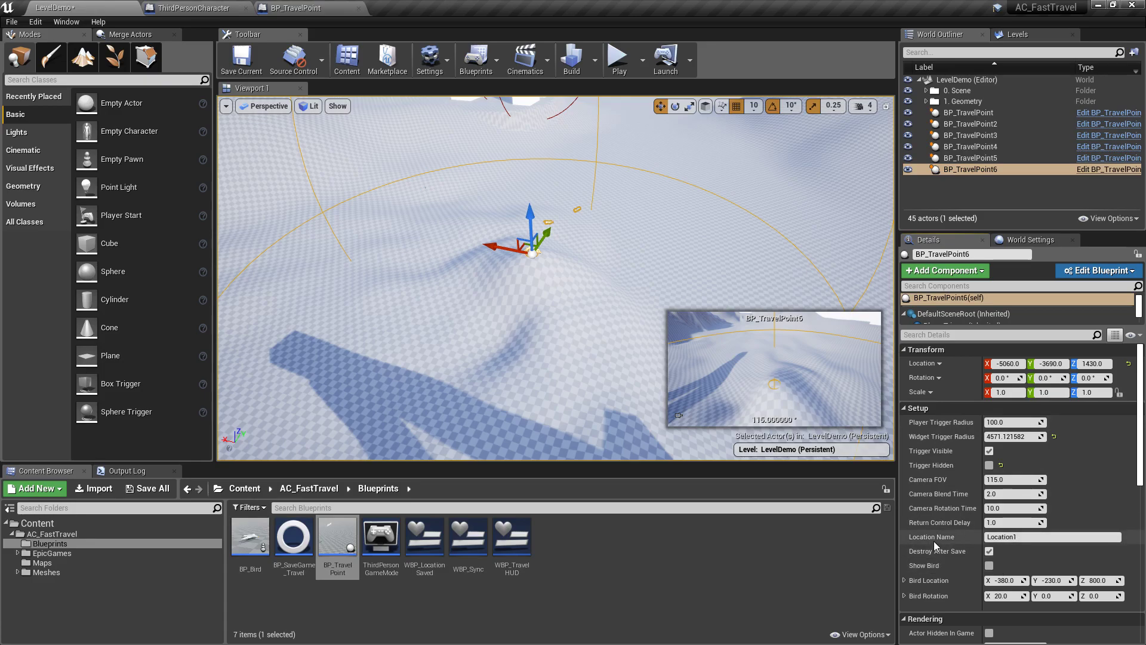
Set the hilltop travel point's Location Name to "Test Location".
left_click(1027, 537)
left_click_drag(1050, 537, 936, 537)
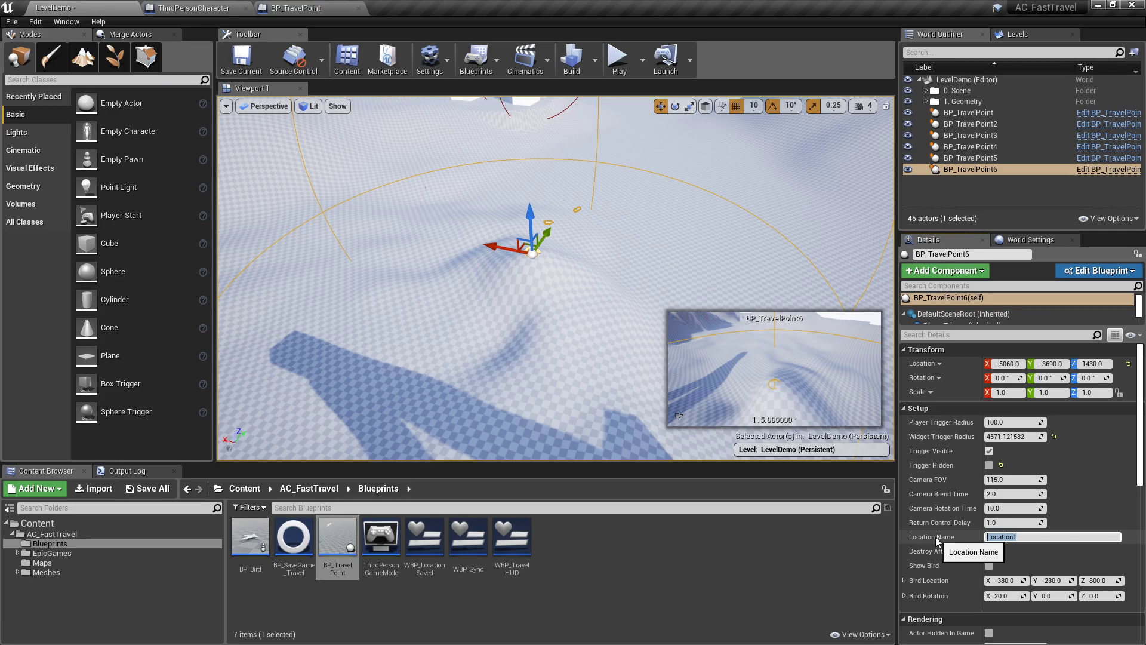
type("Test Location")
key("Return")
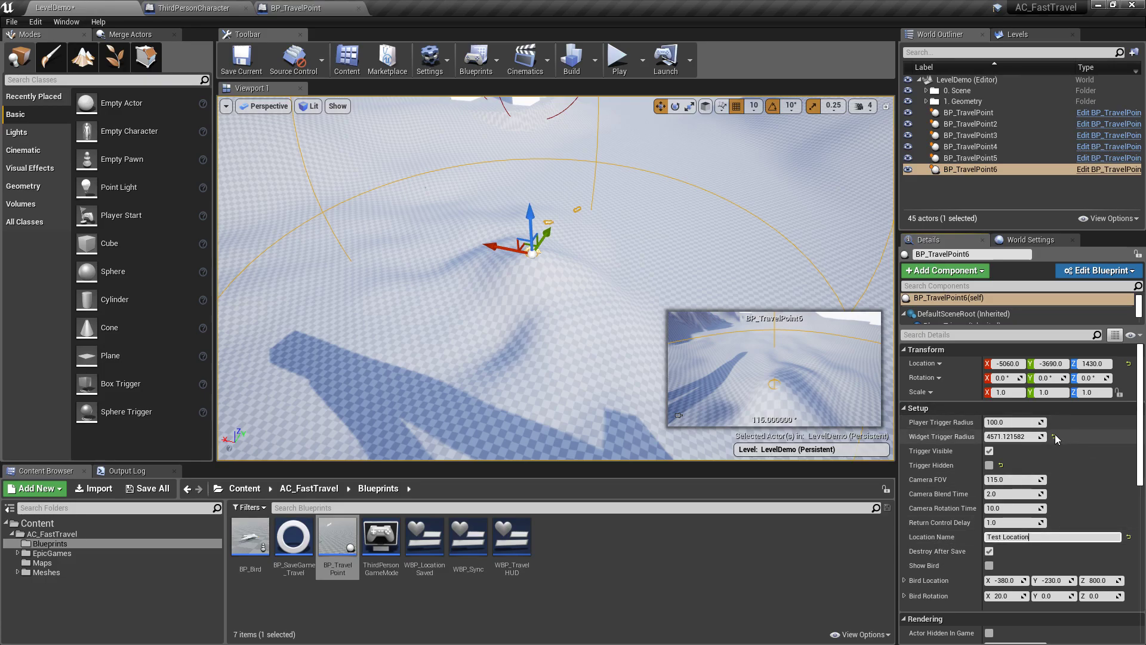
Play-test the level, save the hilltop travel point with the character and run away from the hill.
right_click_drag(667, 191, 475, 119)
key("w")
key("d")
key("s")
left_click(617, 59)
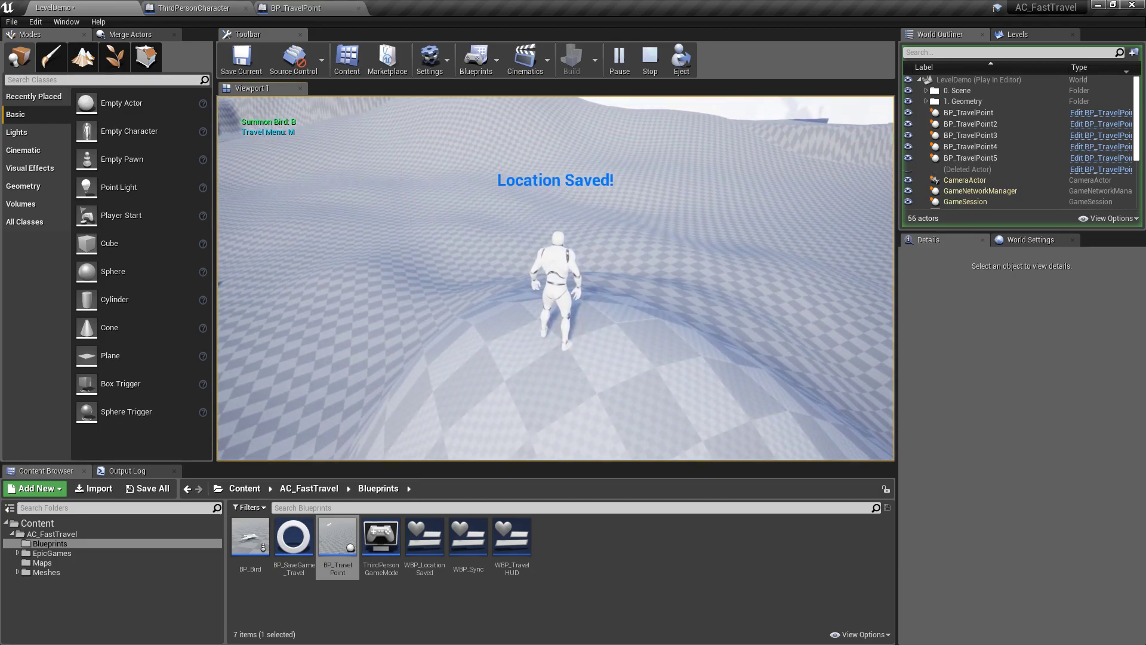
key("w")
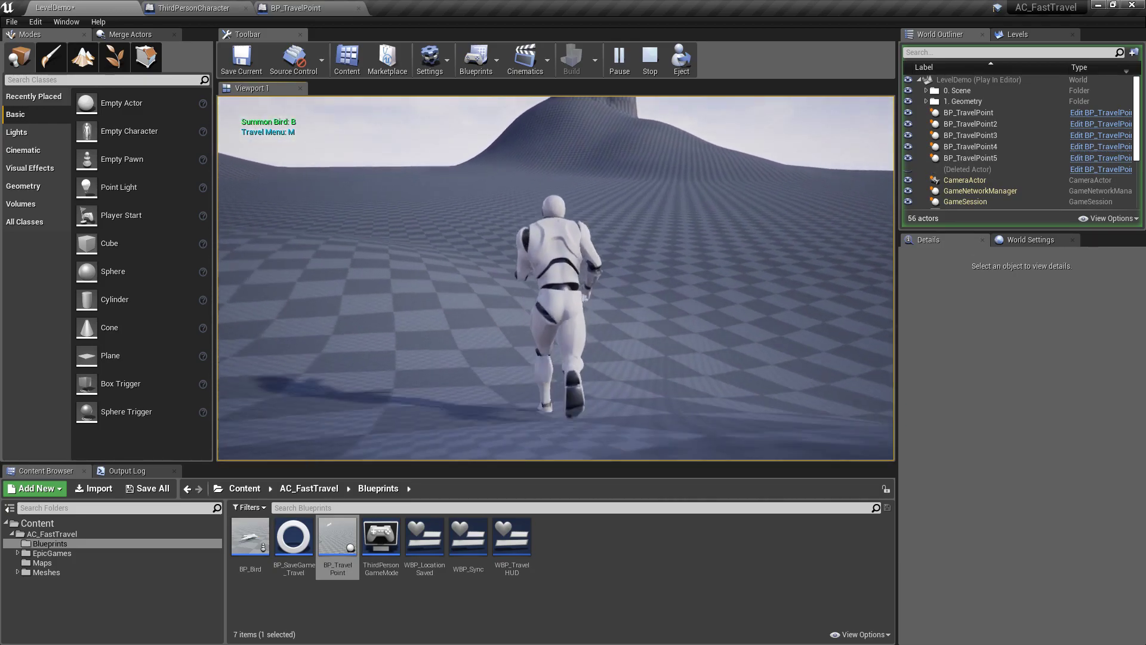
Fast travel to Test Location through the in-game travel menu, try it again from another location and end the play session.
key("m")
left_click(519, 246)
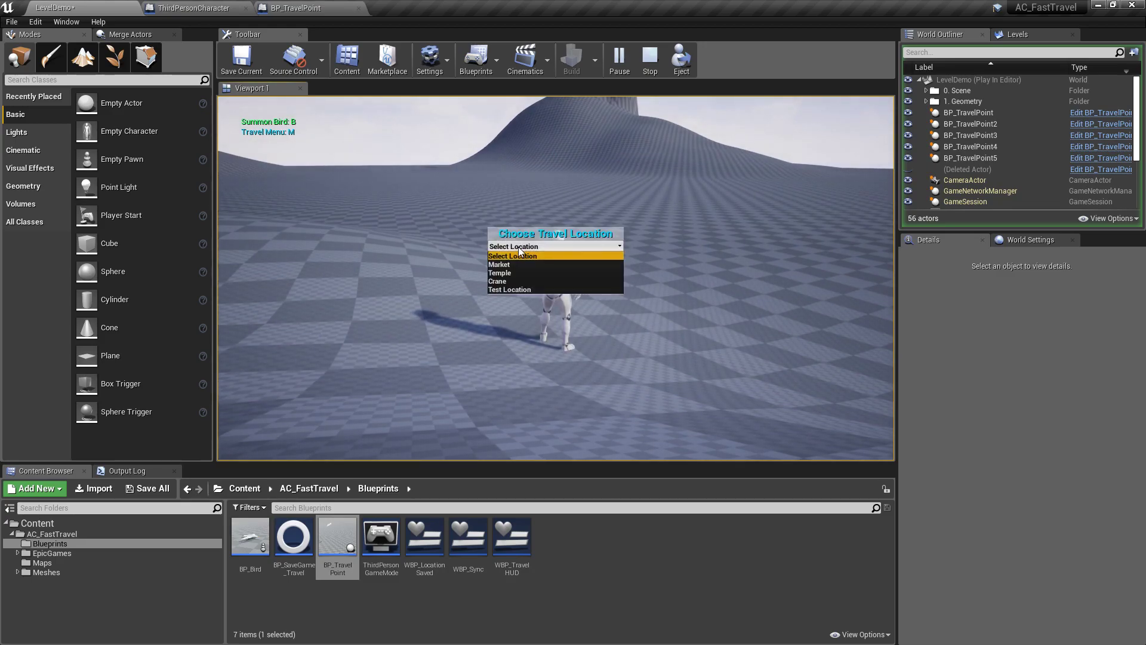
left_click(511, 289)
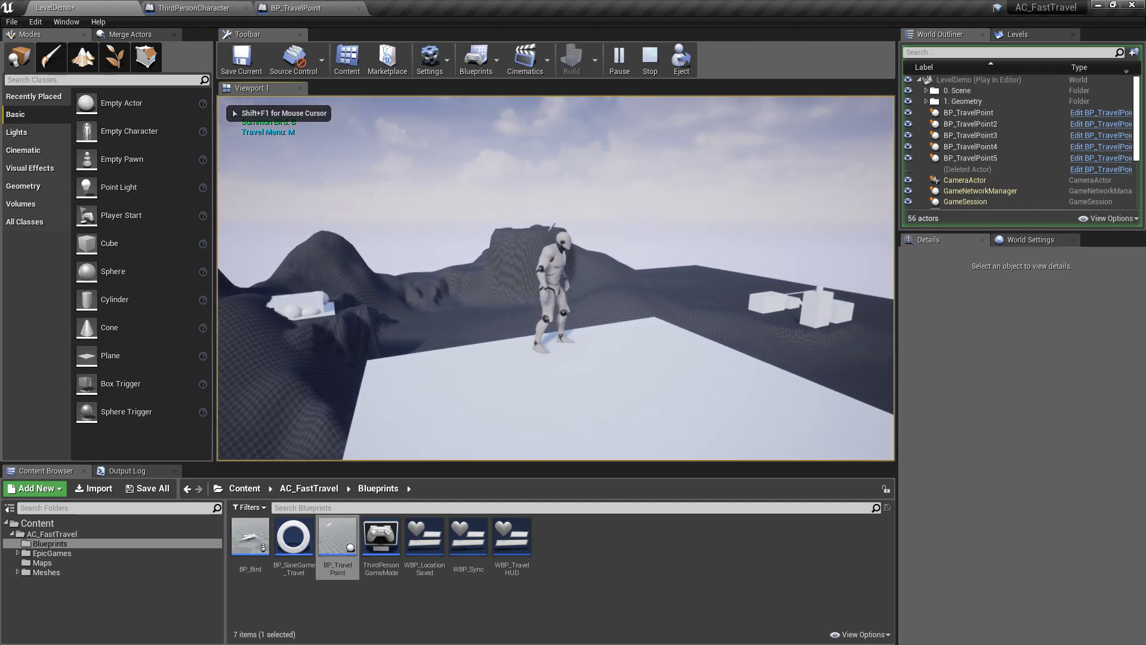
key("m")
left_click(589, 250)
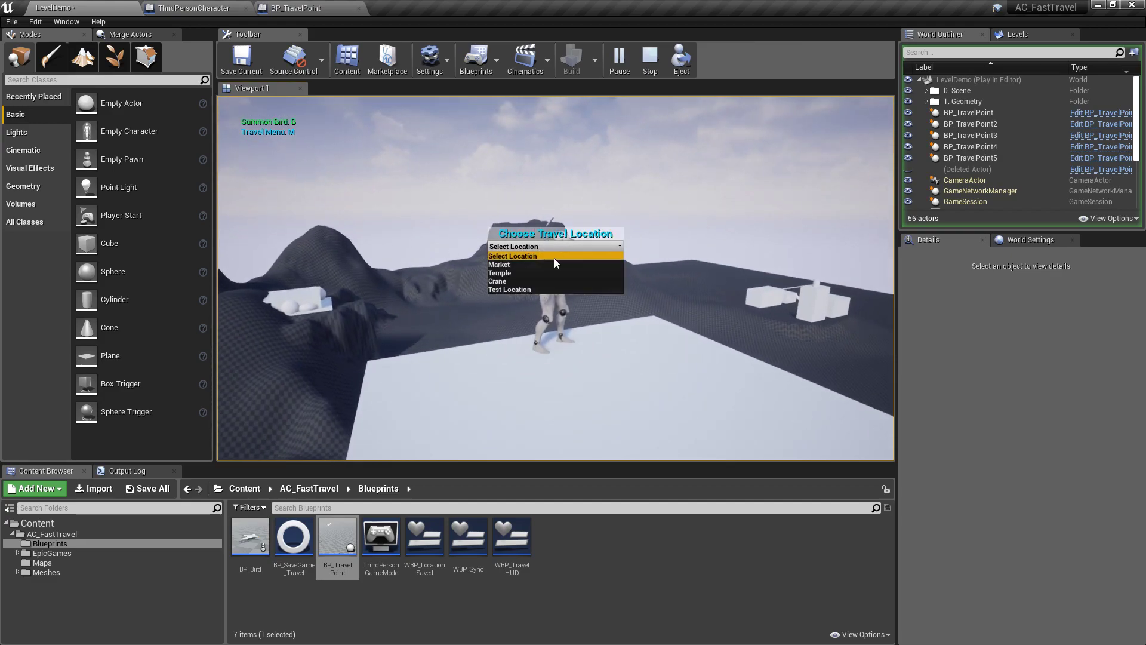
left_click(535, 289)
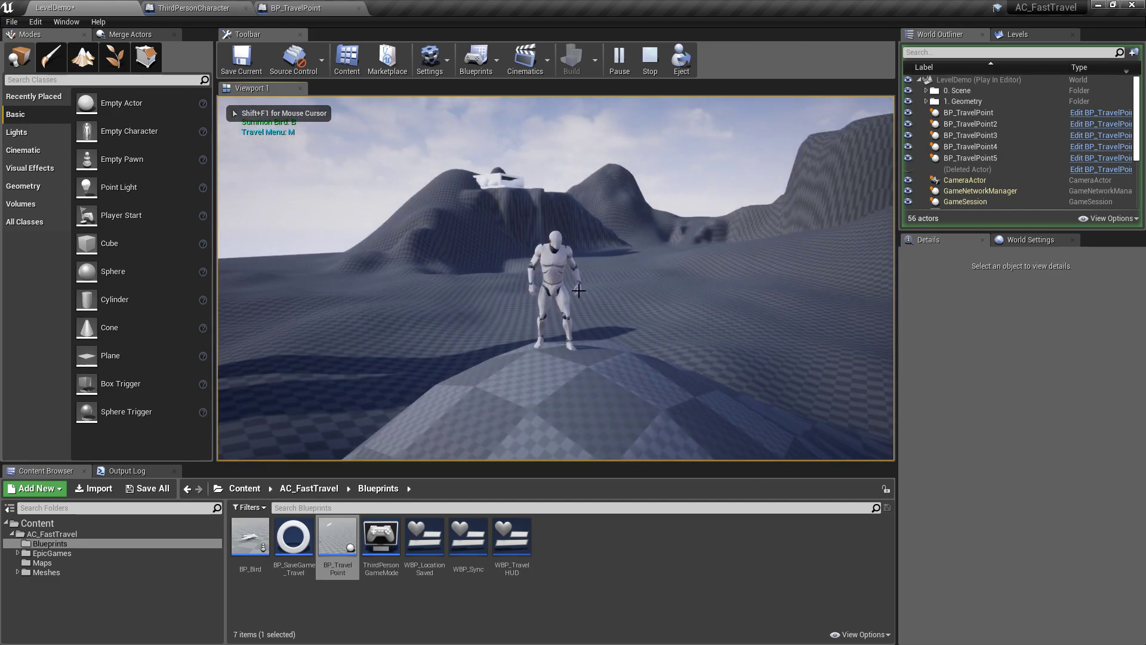
key("Escape")
Play-test again by running the character through the large trigger radius up to the hilltop travel point, then stop the session.
right_click_drag(639, 259, 798, 237)
left_click(620, 59)
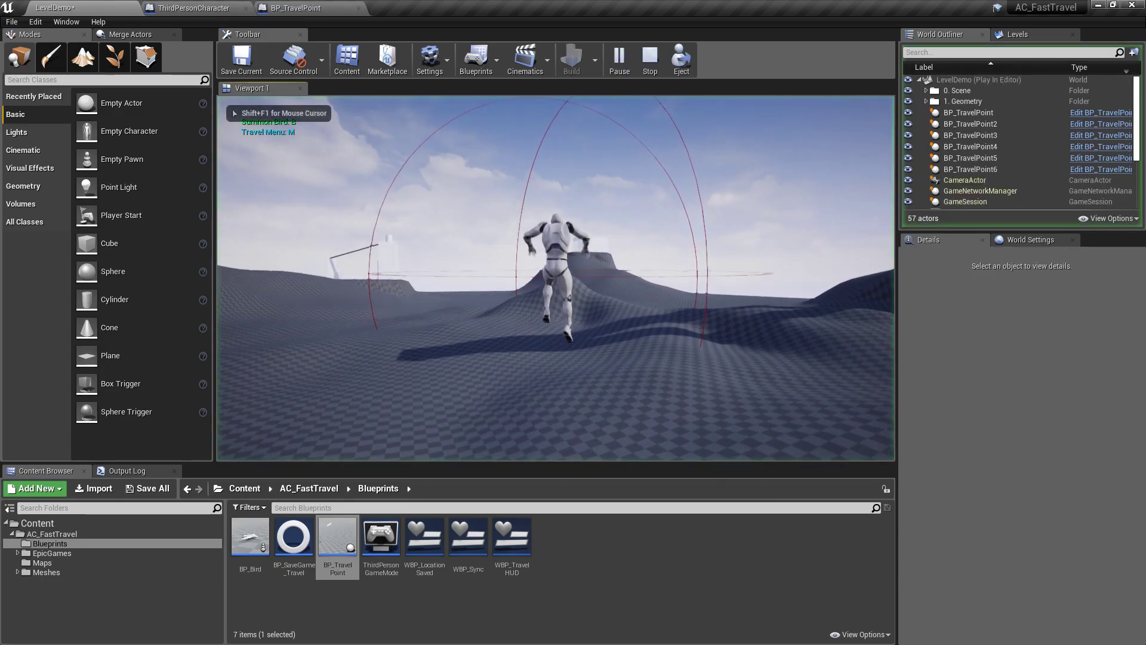
key("w")
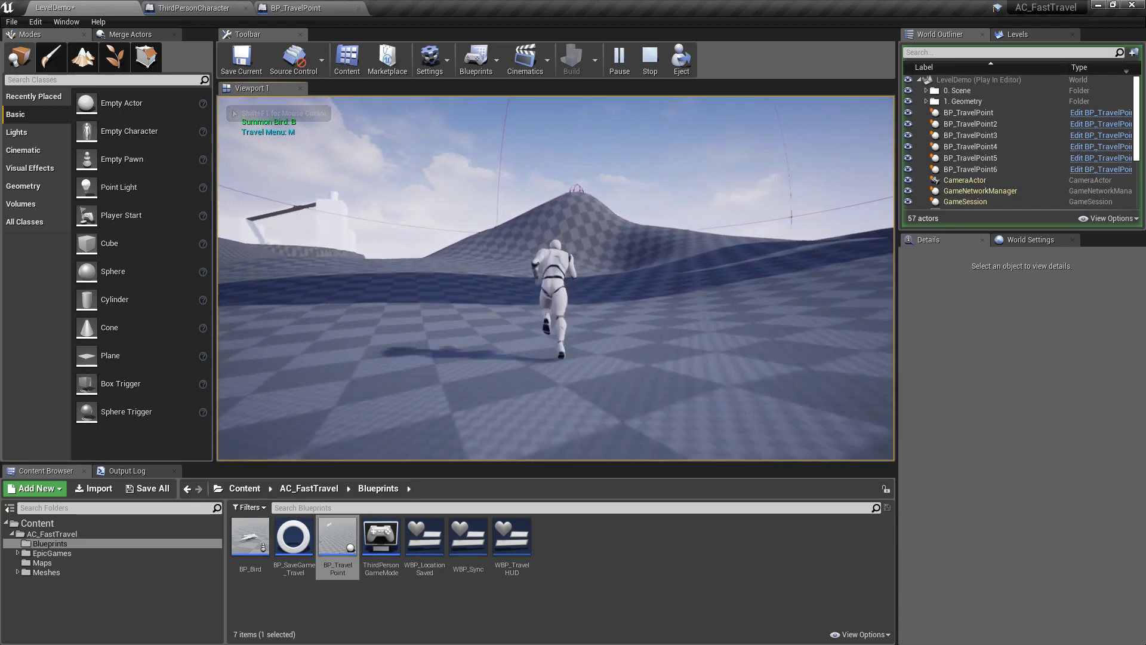
key("d")
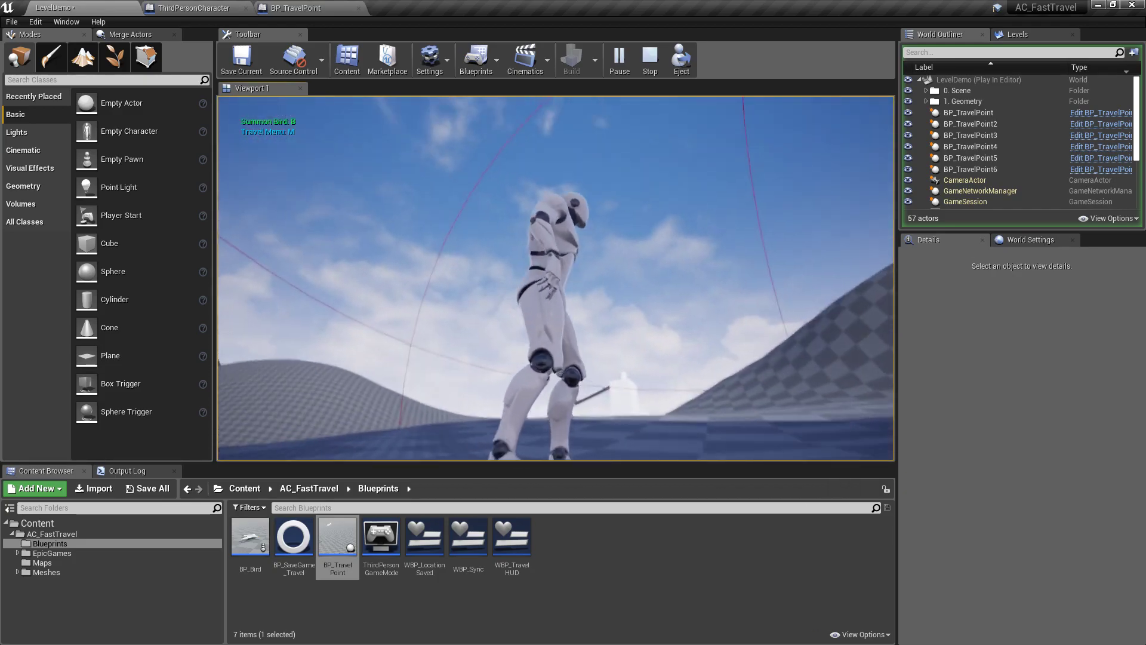
key("w")
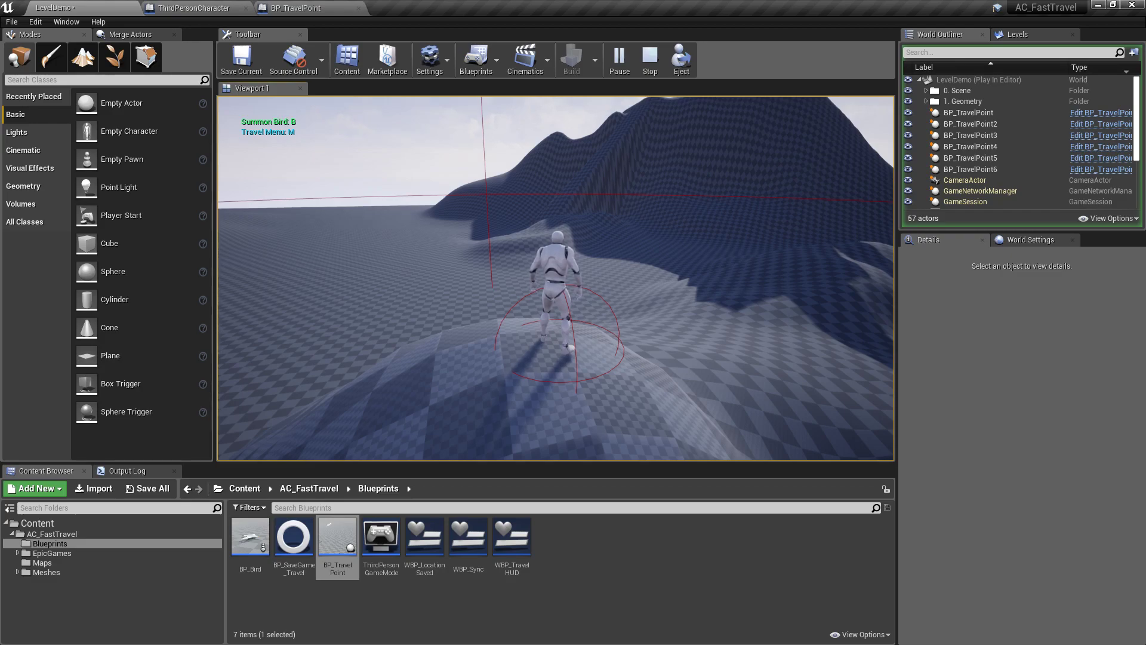
key("Escape")
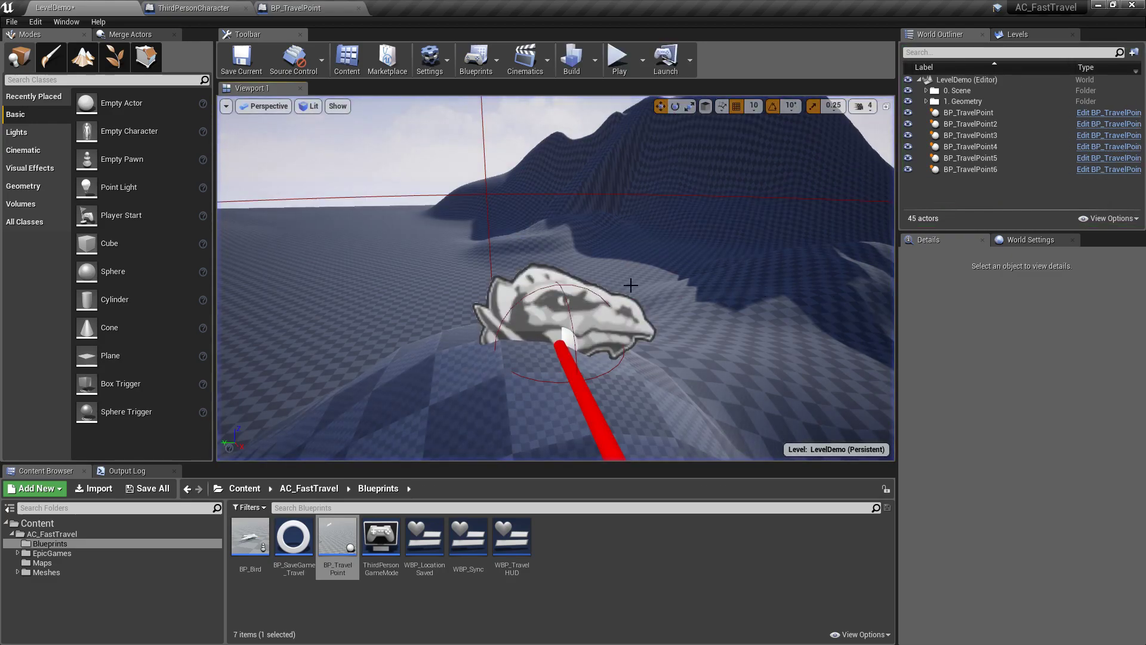
Select the hilltop travel point, review its Setup options and clear the selection.
key("s")
right_click_drag(654, 253, 451, 269)
key("d")
key("s")
key("w")
right_click_drag(591, 269, 606, 293)
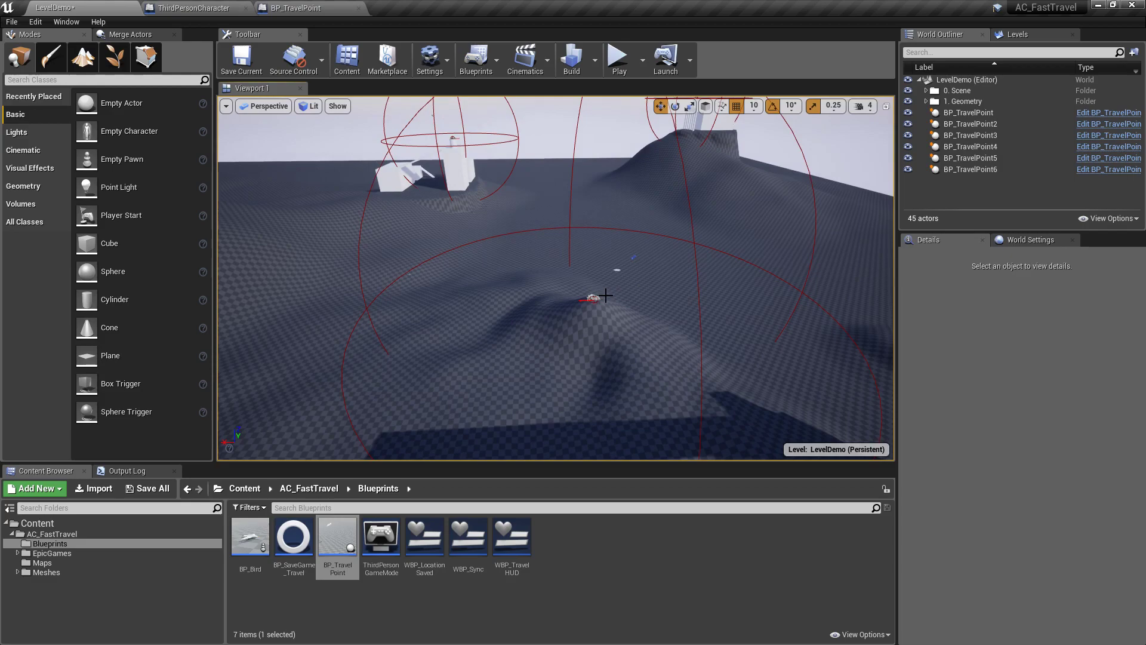
left_click(600, 296)
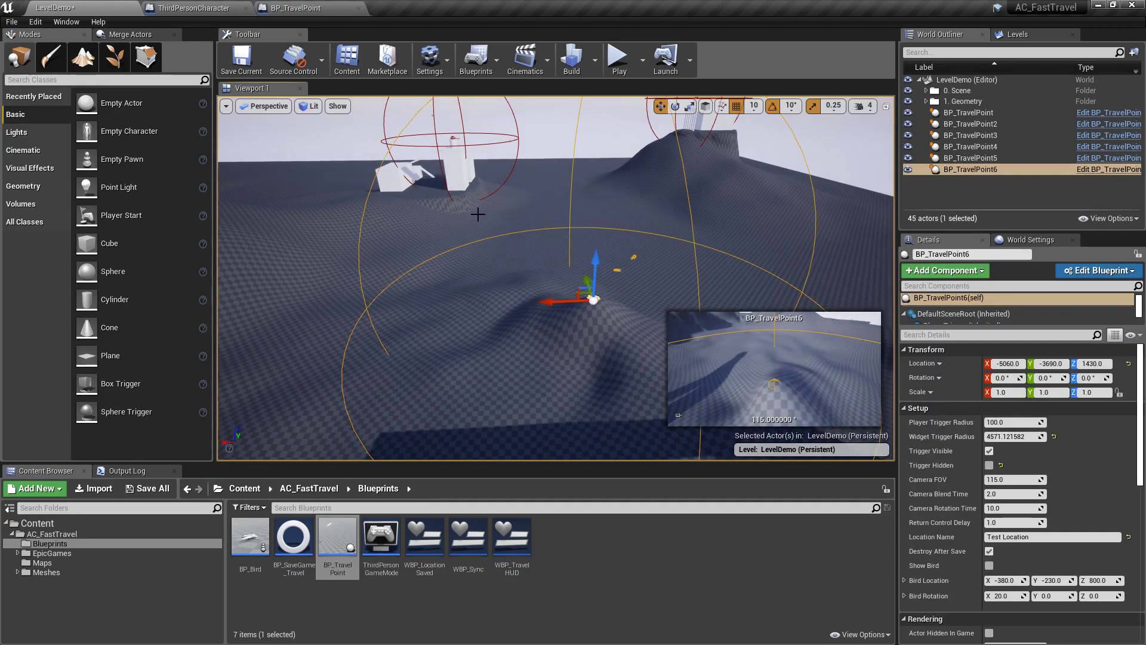
key("Escape")
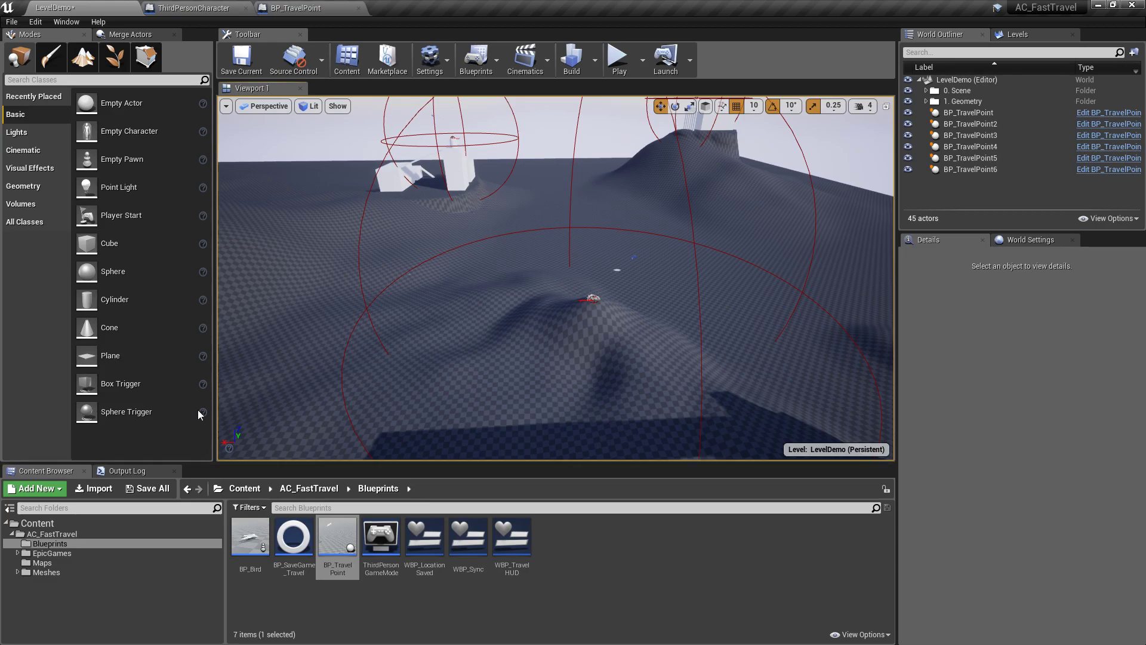
Start migrating the AC_FastTravel folder, saving the LevelDemo level and accepting the asset report.
left_click(43, 534)
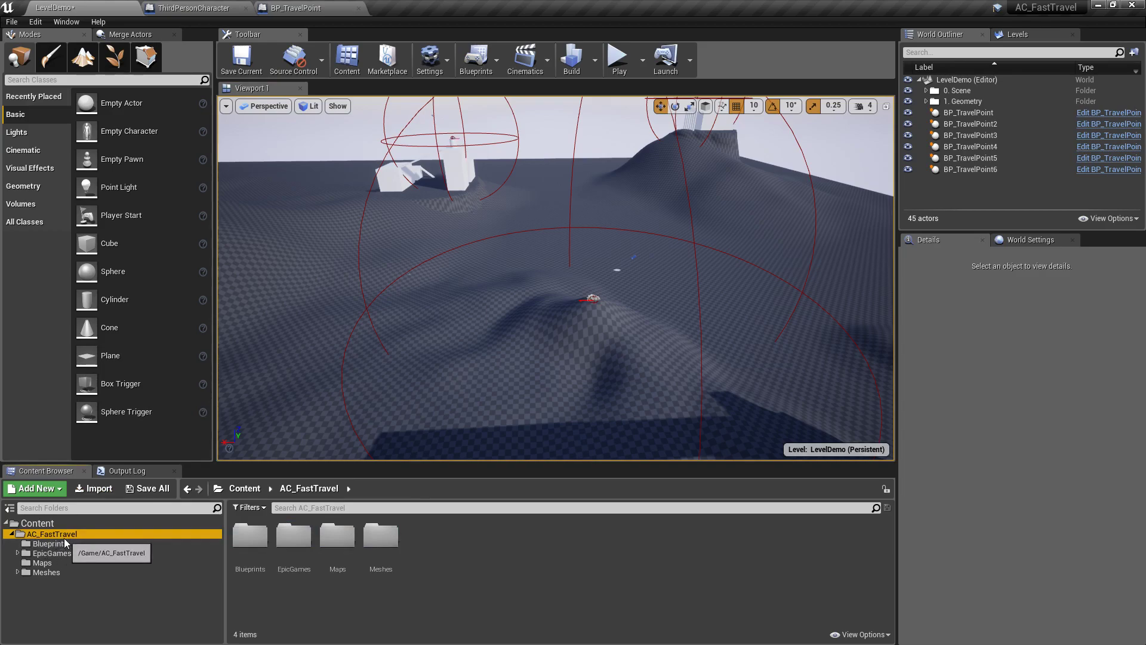
right_click(73, 536)
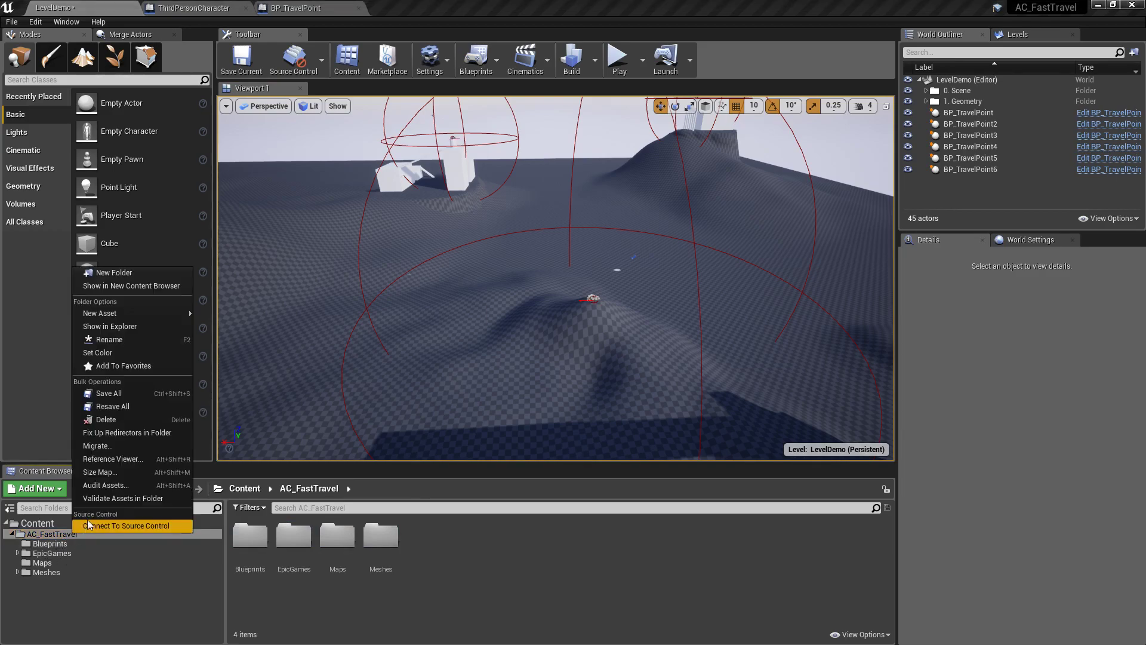
left_click(98, 447)
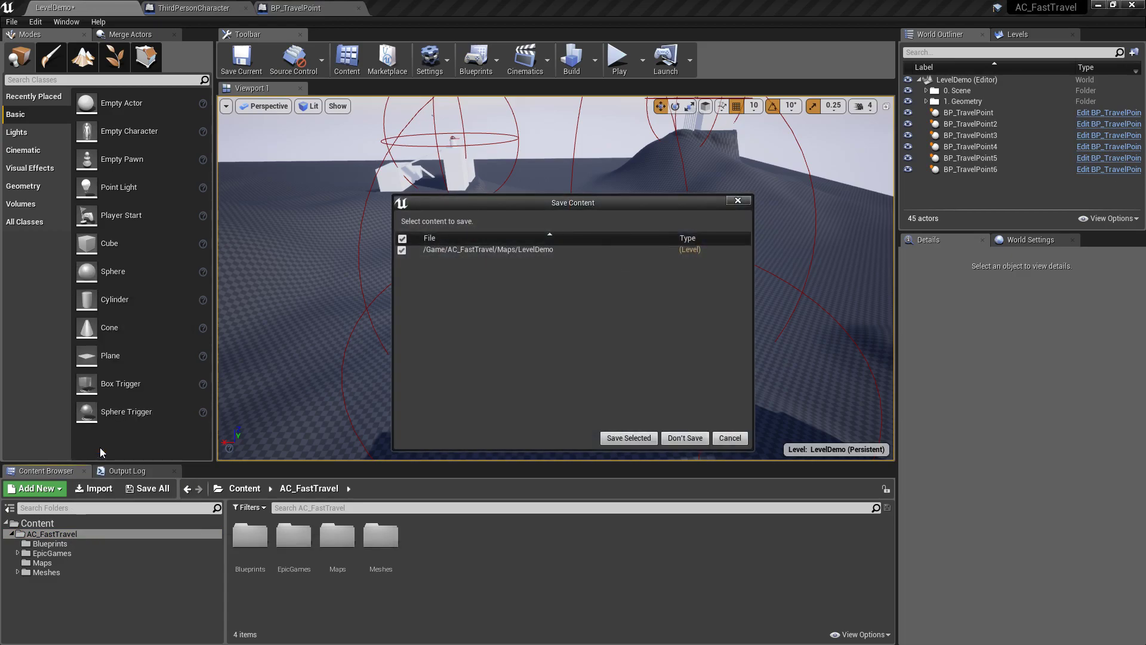
left_click(621, 439)
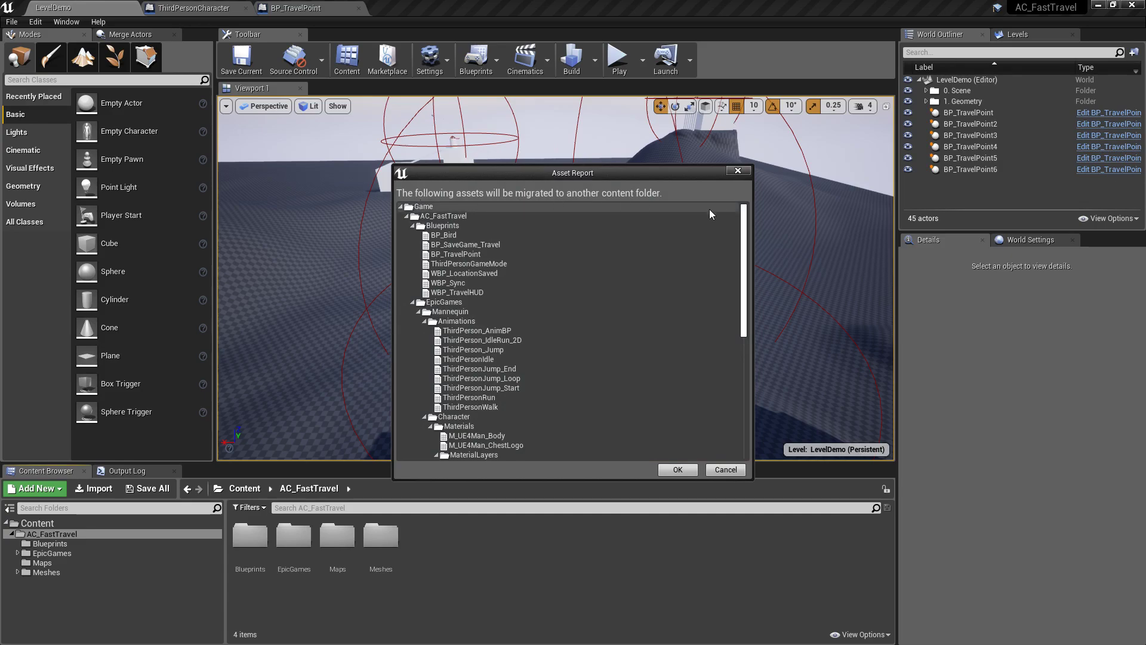
mouse_move(747, 217)
left_mouse_down()
mouse_move(754, 353)
mouse_move(746, 218)
left_mouse_up()
left_click(678, 469)
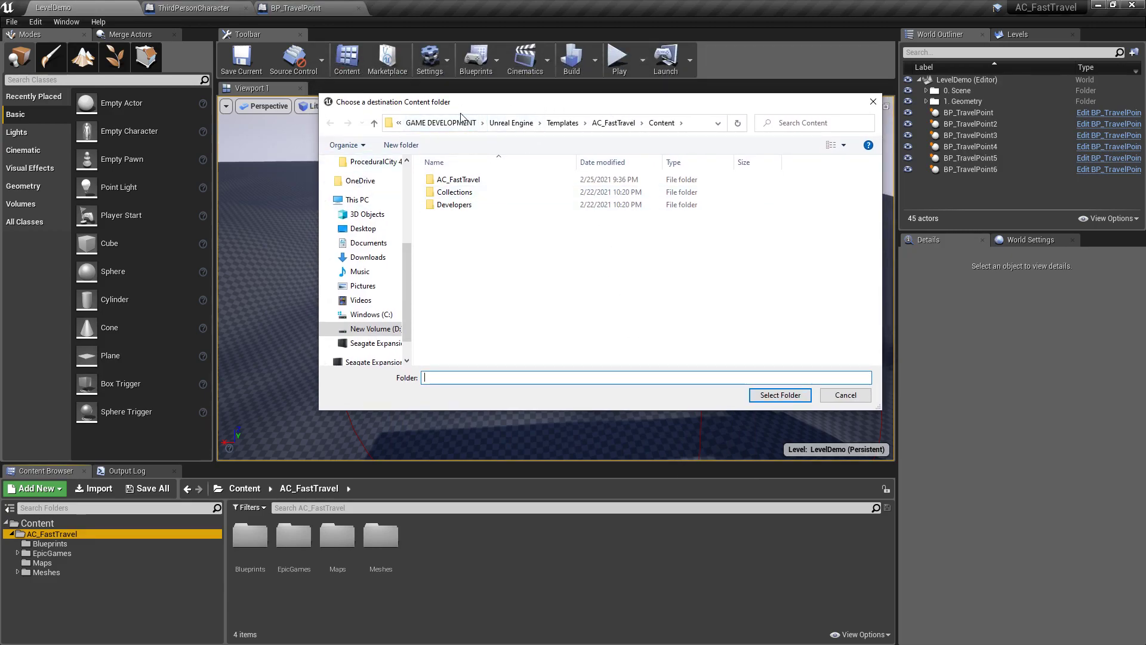
Try choosing the ActionRPG project's Content folder as the migration destination, and cancel the folder selection.
left_click(561, 123)
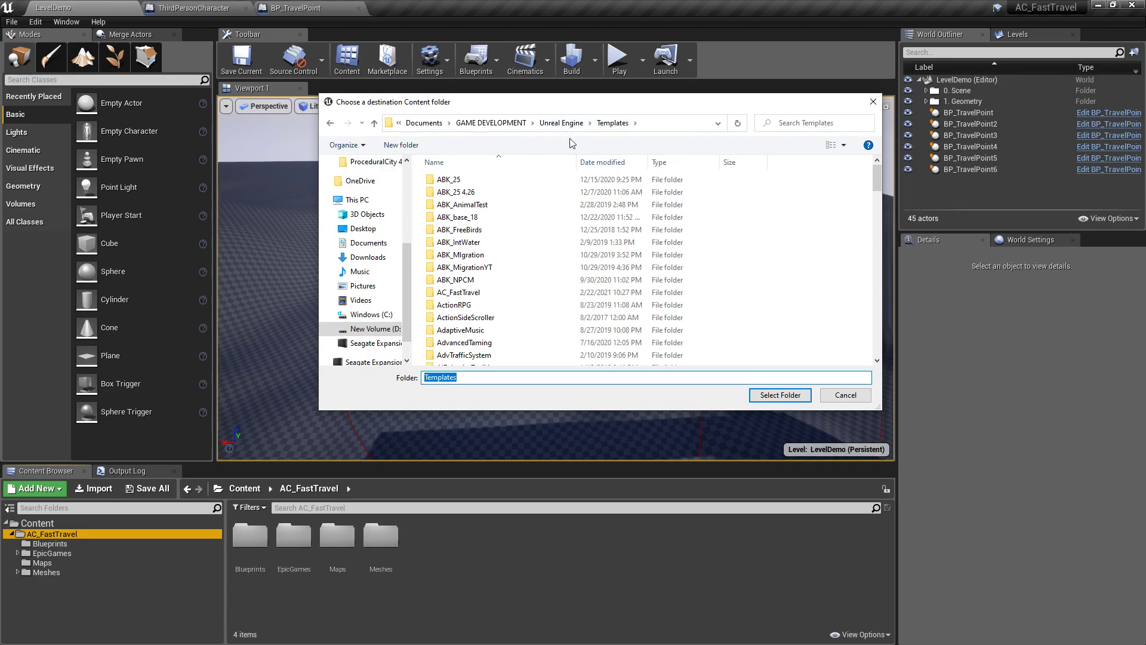
double_click(455, 306)
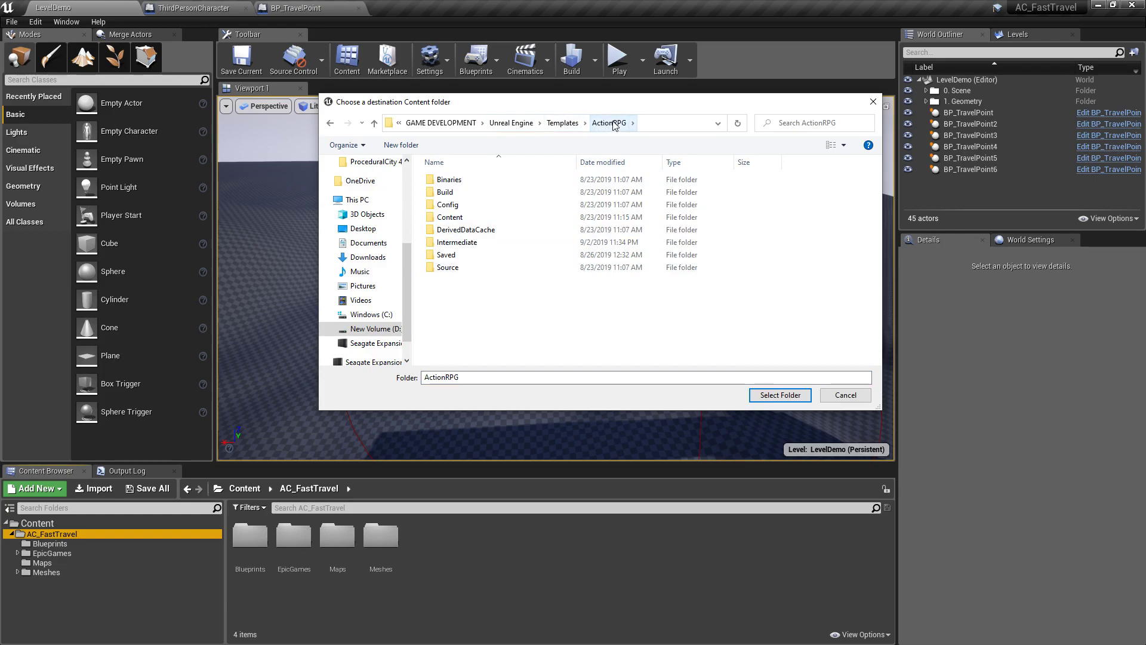
left_click(434, 221)
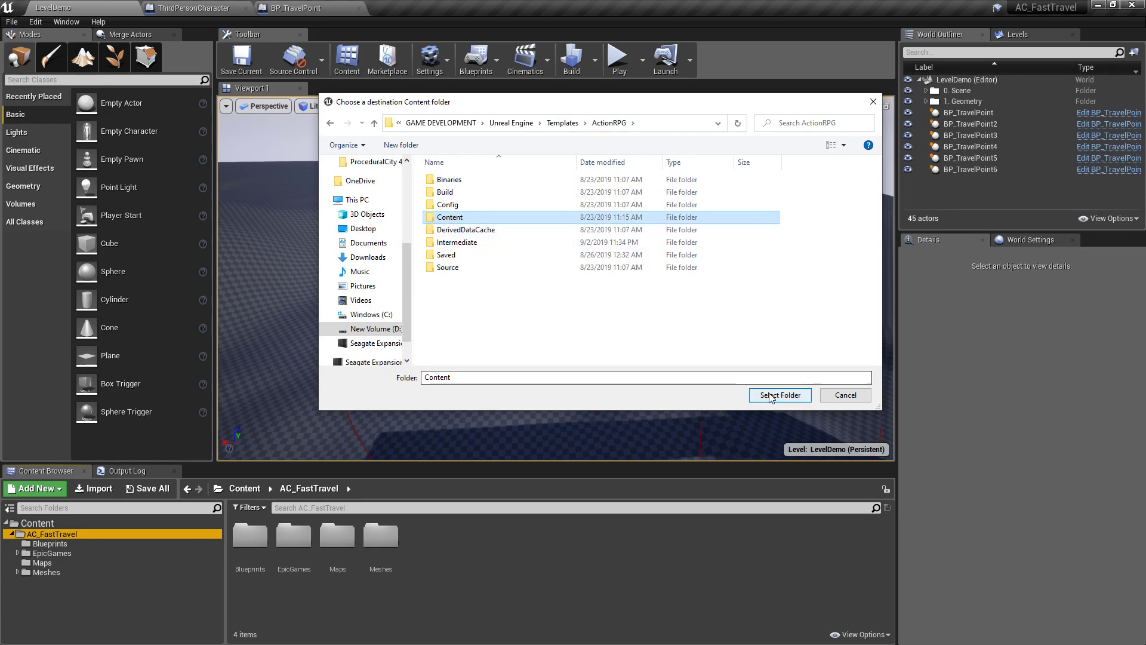
left_click(835, 397)
right_click(651, 305)
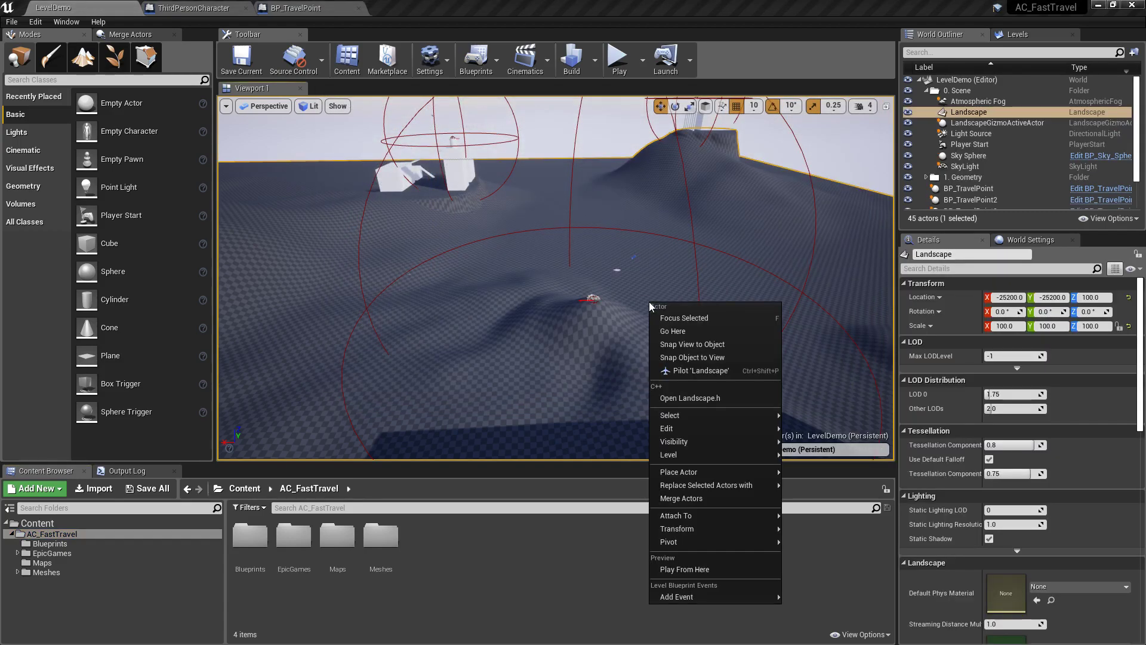
mouse_move(666, 279)
right_mouse_down()
mouse_move(669, 299)
mouse_move(665, 280)
right_mouse_up()
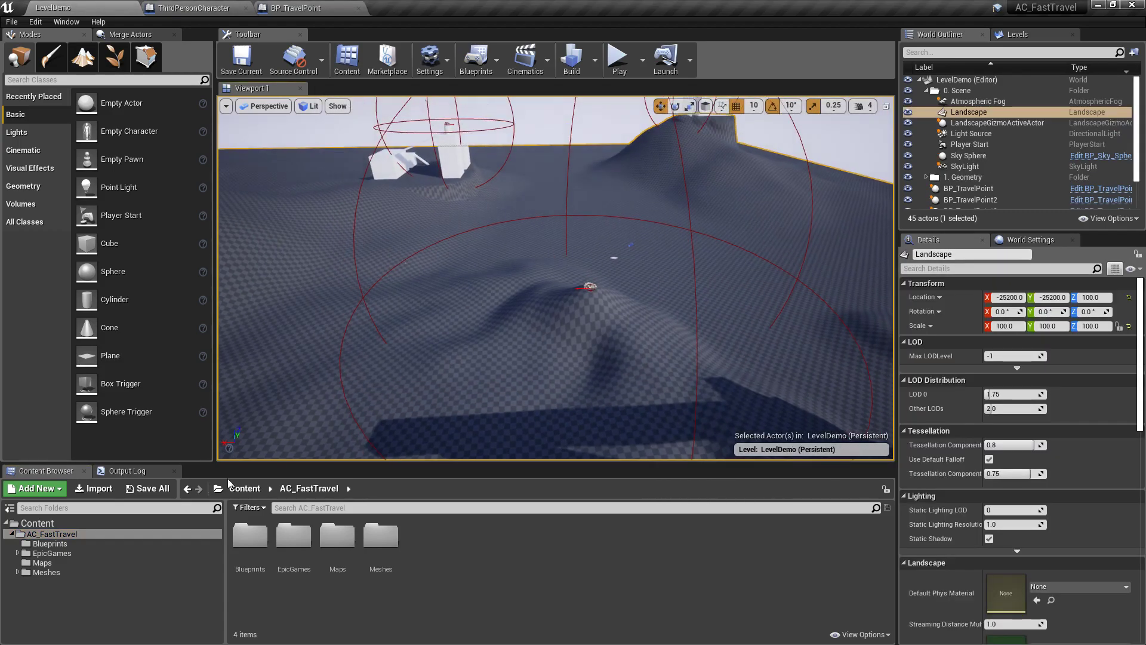
key("Escape")
left_click(72, 533)
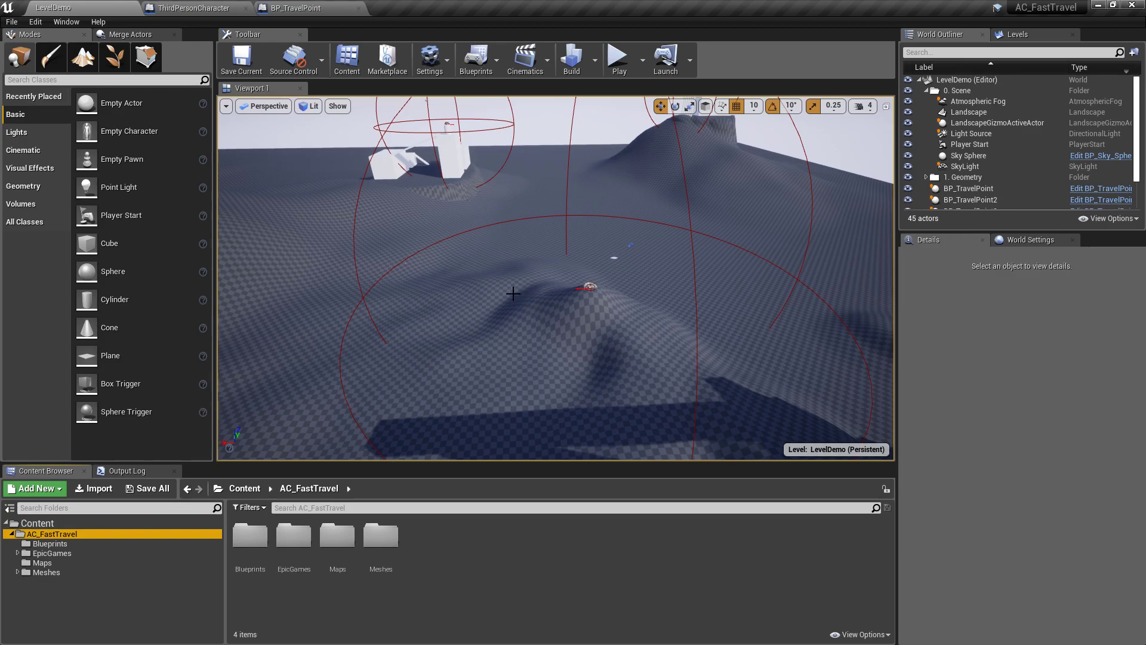
Open the ThirdPersonCharacter event graph and select the fast travel node groups from Create Travel HUD to Summon Bird.
left_click(184, 10)
right_click_drag(589, 184, 620, 168)
scroll(460, 221, "up", 3)
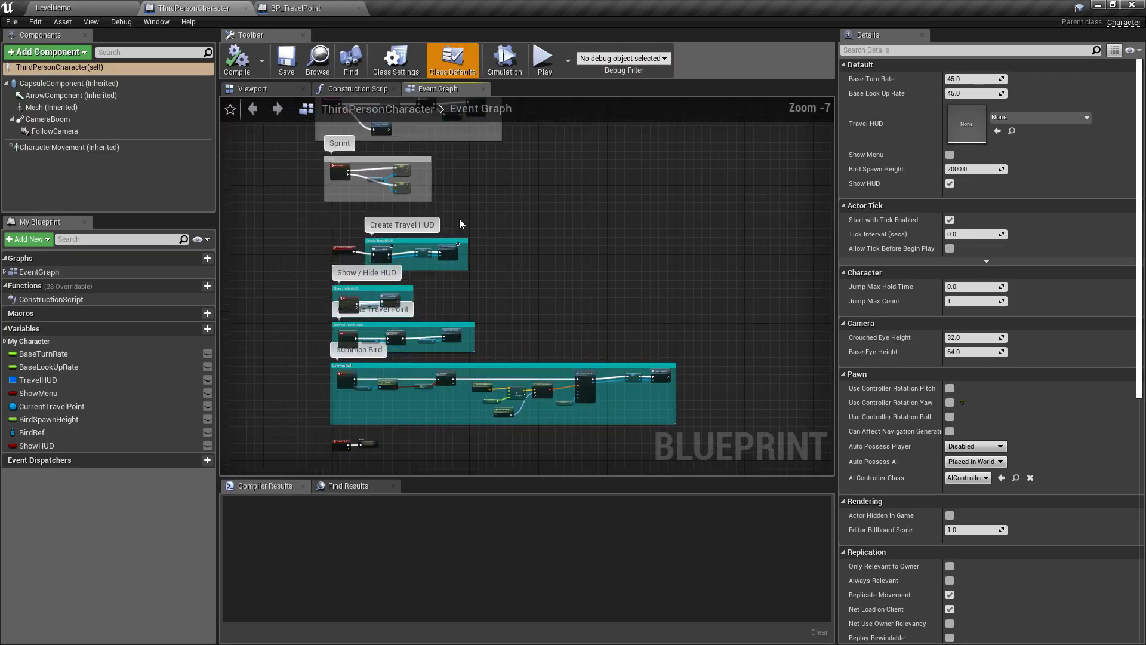
right_click_drag(540, 248, 532, 185)
left_click_drag(280, 167, 724, 406)
scroll(372, 212, "up", 1)
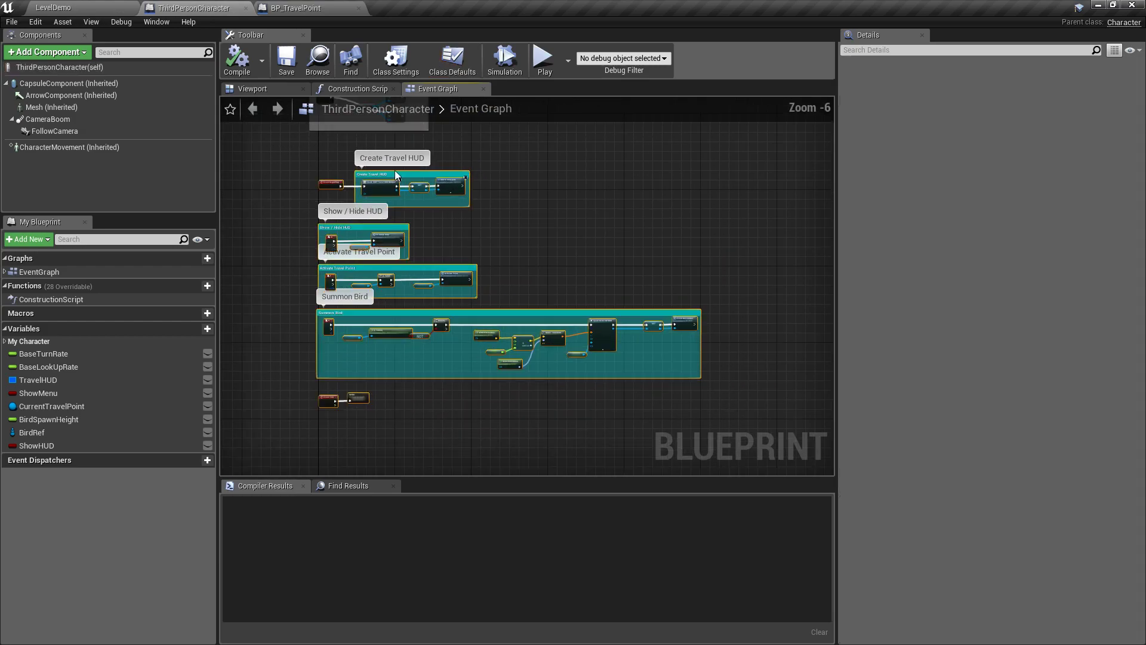
Examine the Create Travel HUD group and select its widget creation, Travel HUD and Add to Viewport nodes.
right_click_drag(549, 126, 575, 285)
scroll(575, 278, "down", 2)
right_click_drag(585, 238, 599, 151)
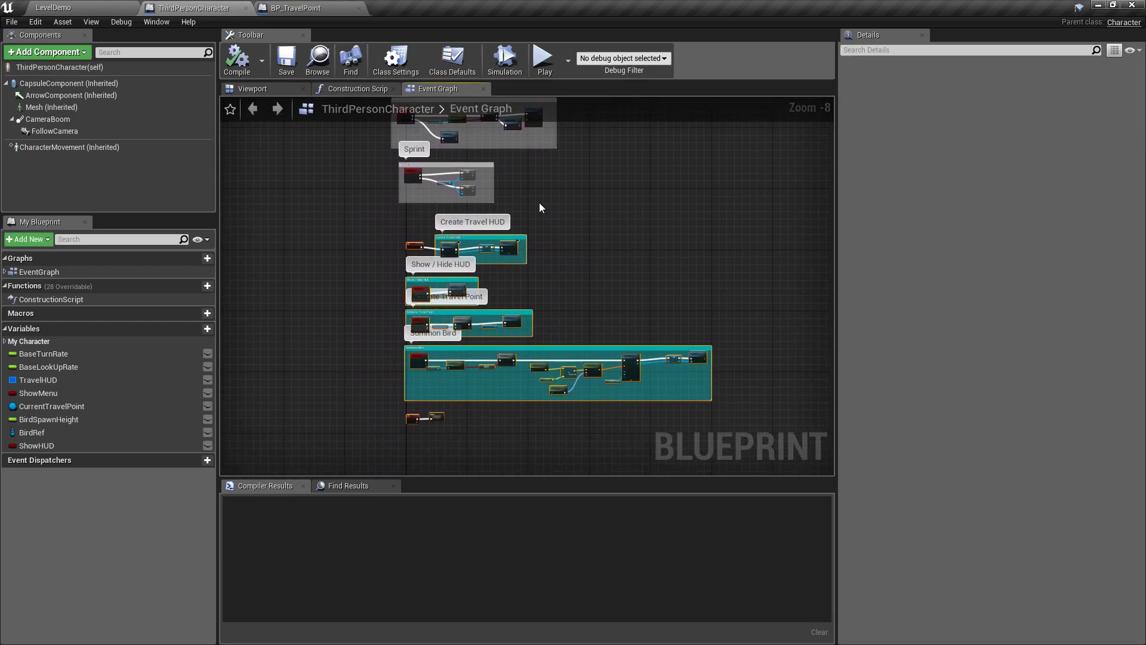
scroll(481, 246, "up", 4)
right_click_drag(479, 180, 528, 129)
scroll(427, 192, "up", 3)
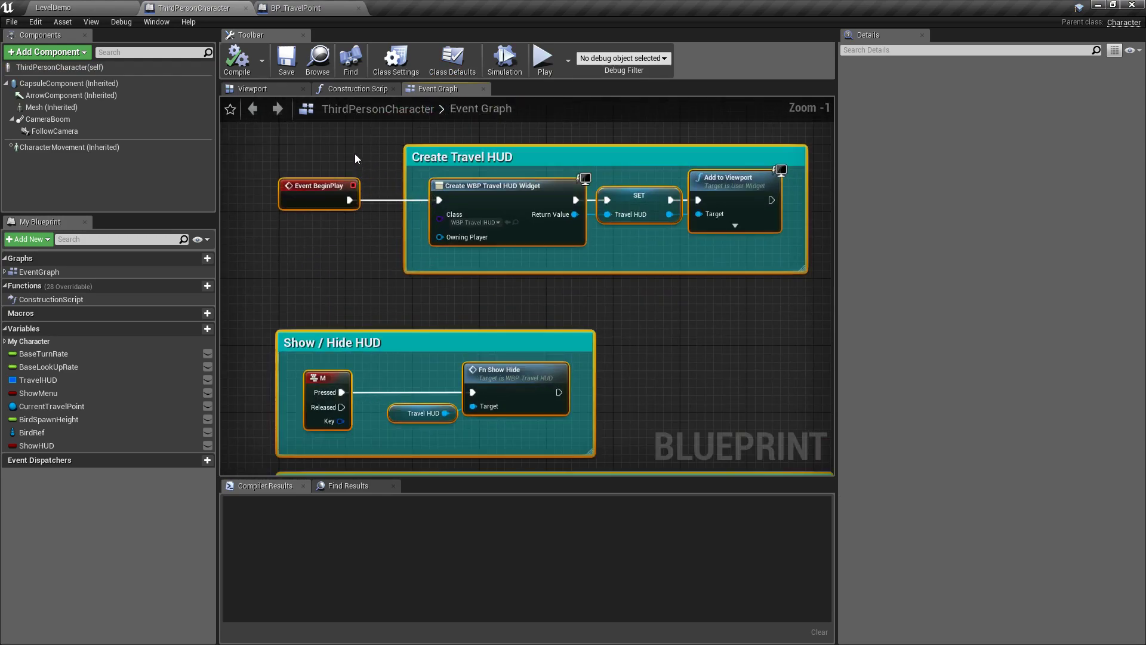
left_click(356, 154)
right_click_drag(365, 161, 354, 173)
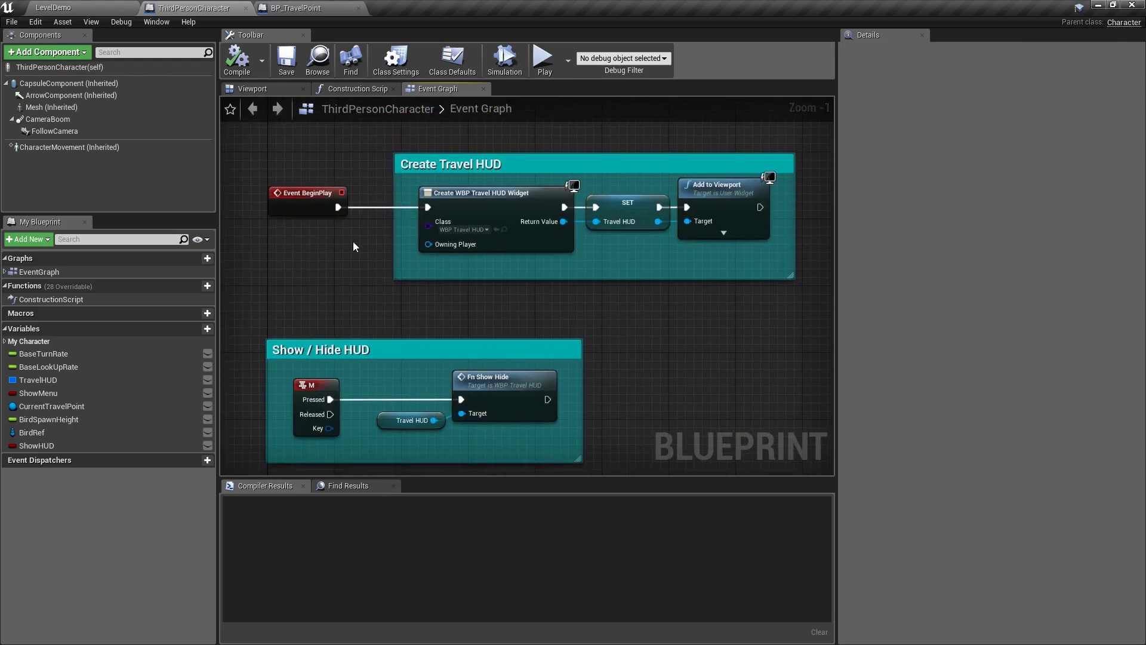
left_click_drag(378, 138, 844, 309)
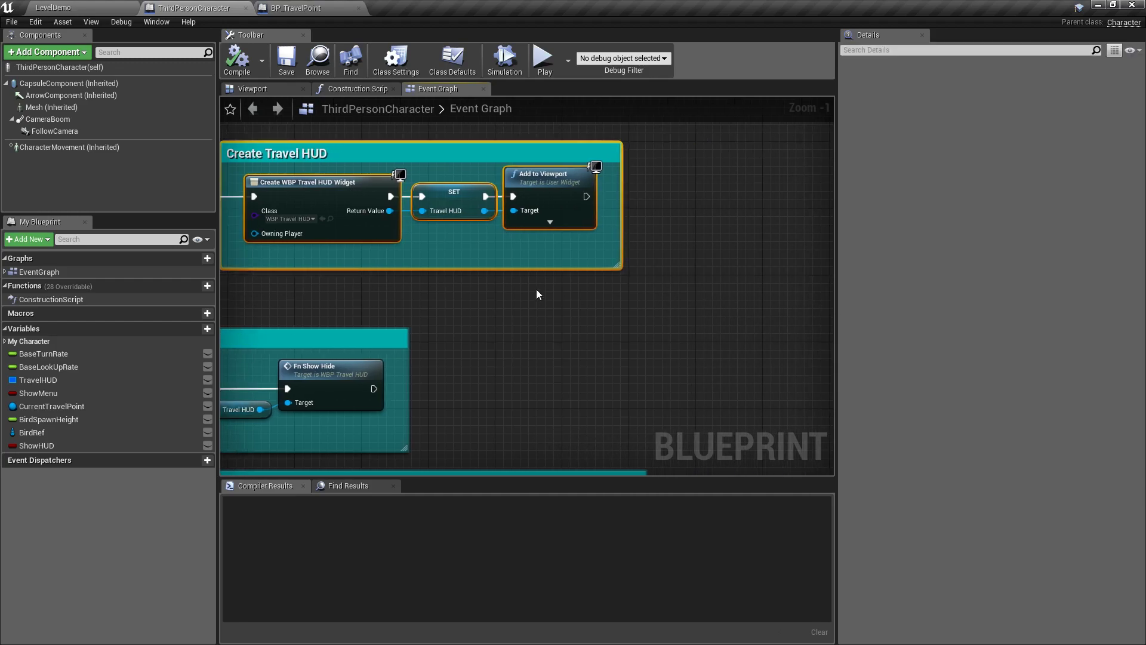
right_click_drag(514, 288, 797, 278)
Examine the Show / Hide HUD group and select its Travel HUD and Fn Show Hide nodes.
right_click_drag(466, 270, 478, 219)
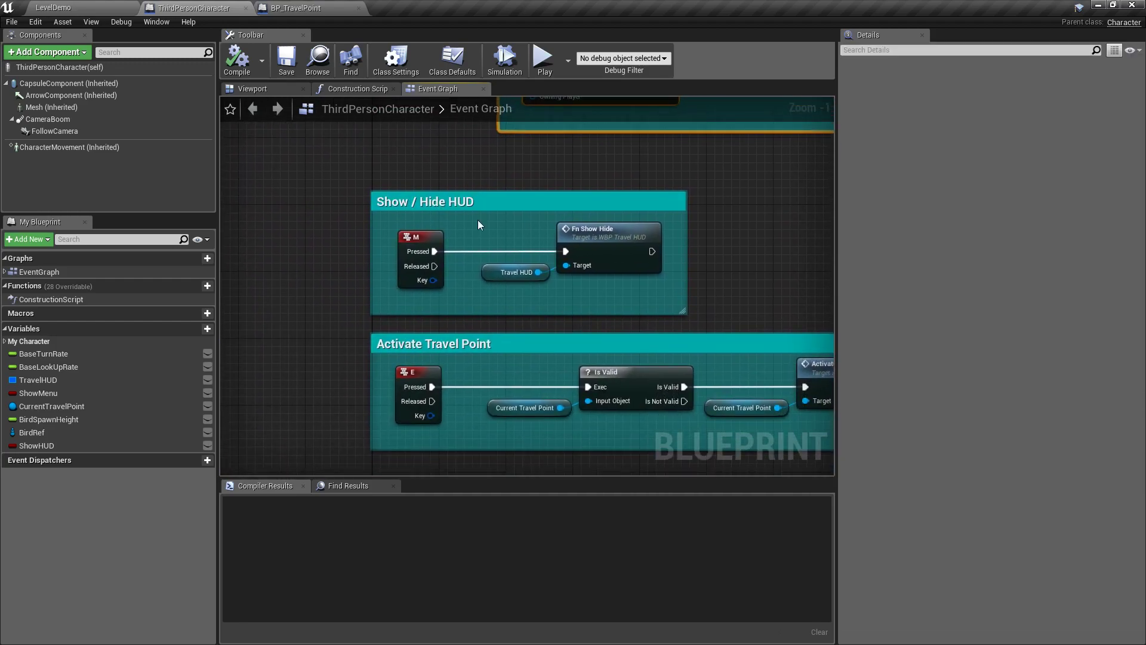
left_click_drag(493, 235, 564, 293)
right_click_drag(605, 314, 590, 269)
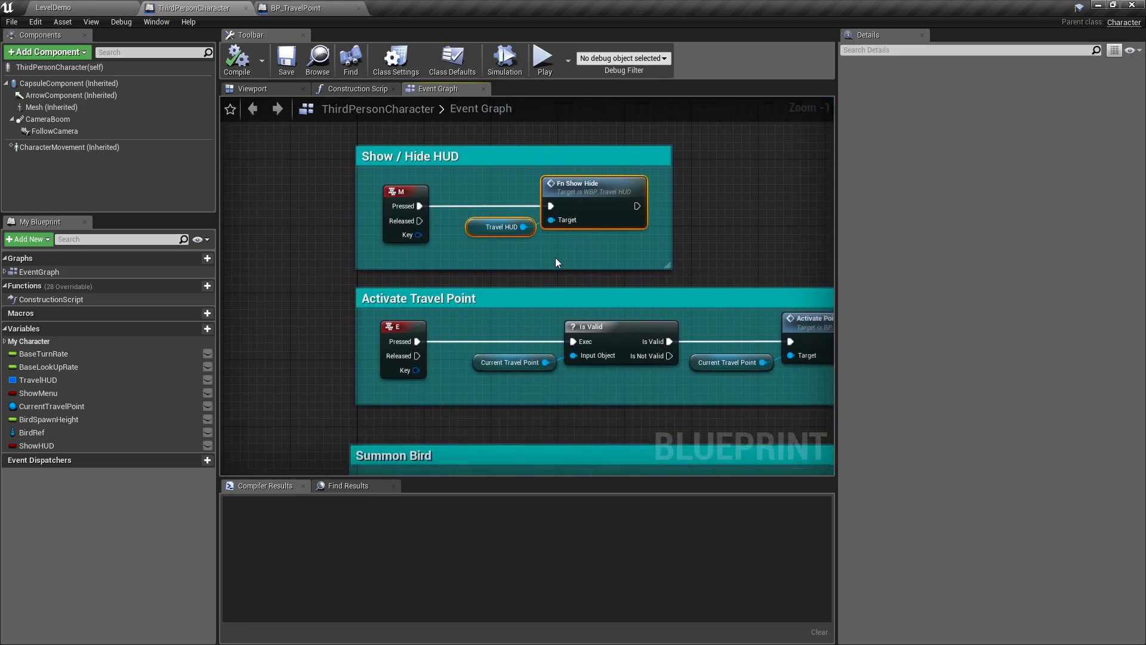
Examine the M key event of the Show / Hide HUD group, and the Activate Travel Point and Summon Bird groups.
left_click(422, 196)
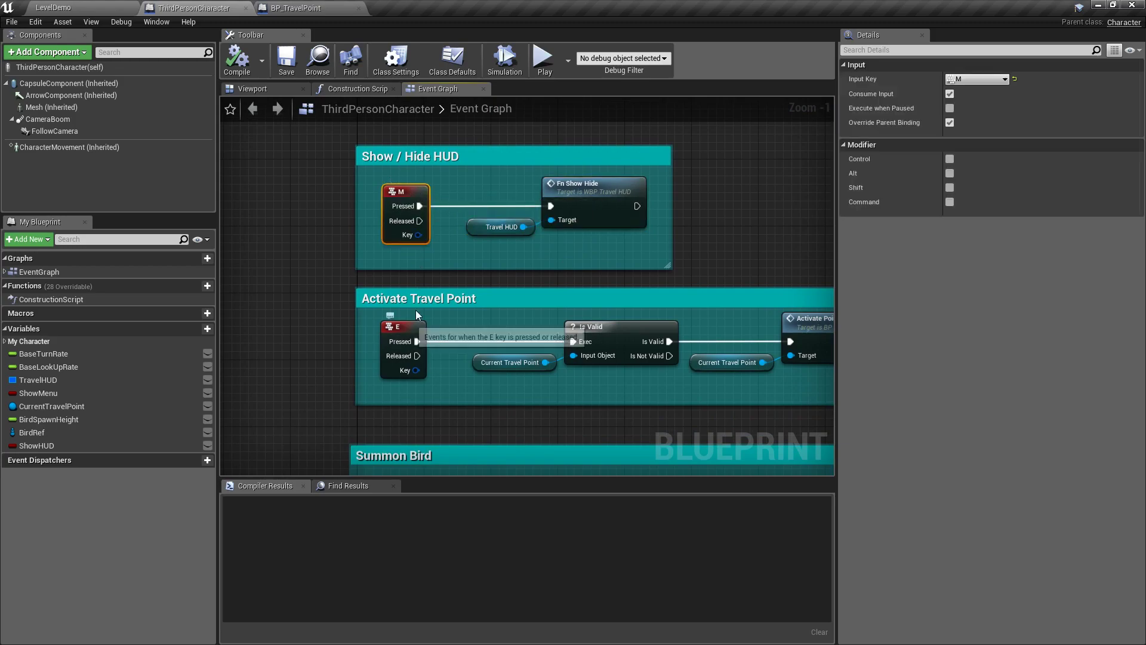
scroll(405, 232, "down", 1)
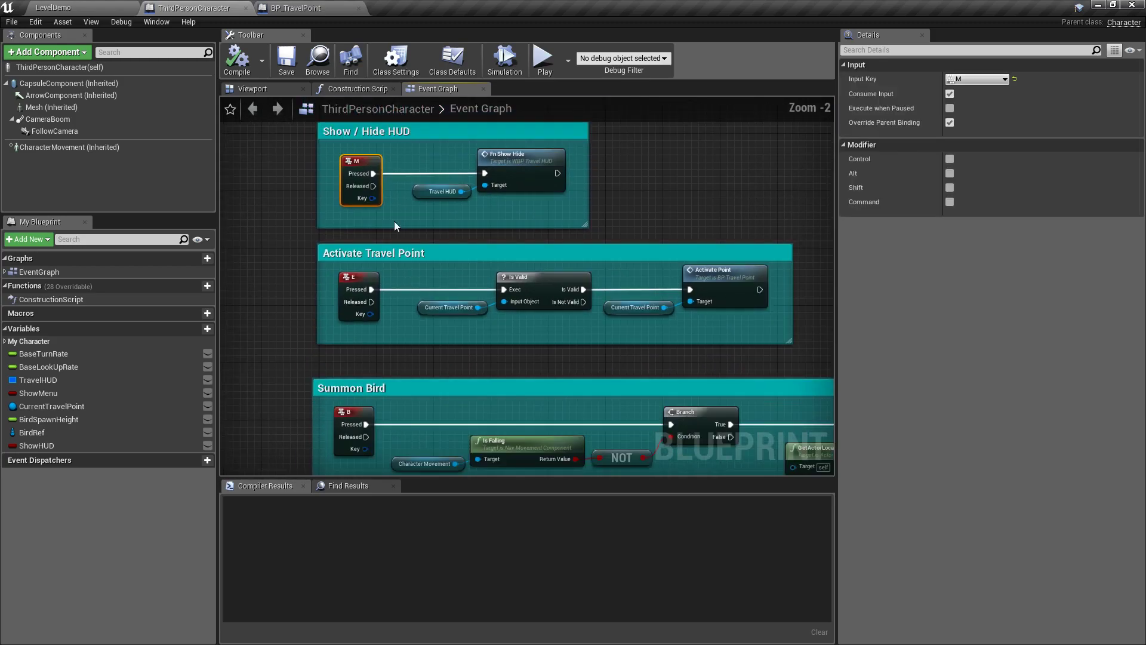
right_click_drag(362, 267, 353, 202)
right_click_drag(427, 356, 390, 213)
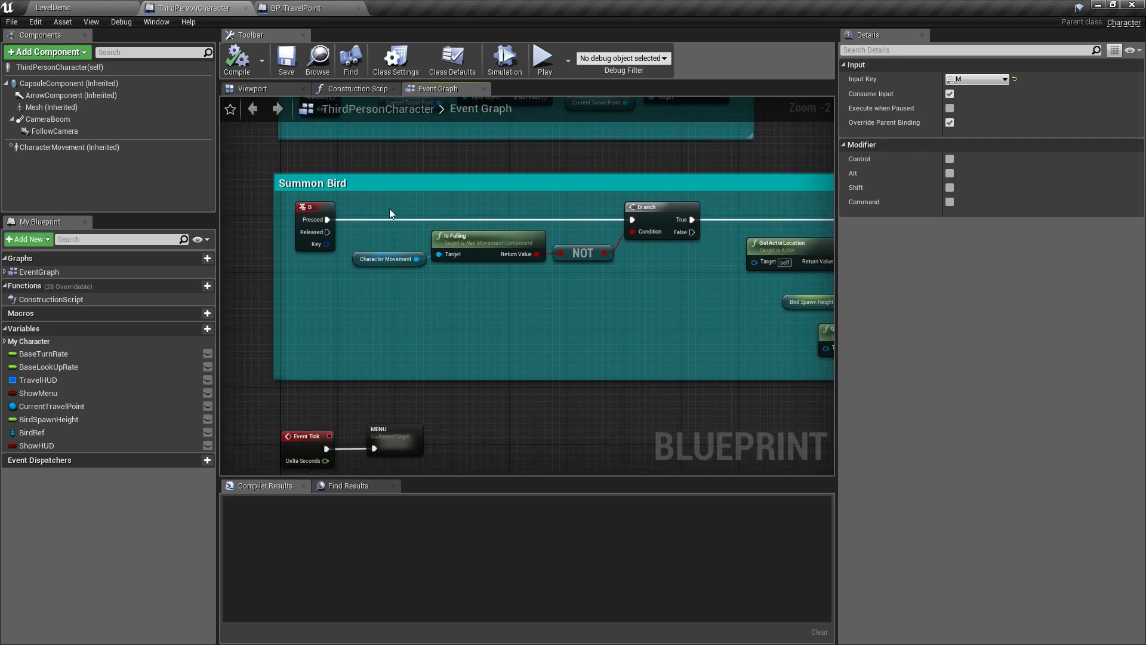
right_click_drag(428, 416, 431, 257)
Look inside the collapsed MENU graph, return to the event graph and select the Event Tick and MENU nodes.
left_click(392, 291)
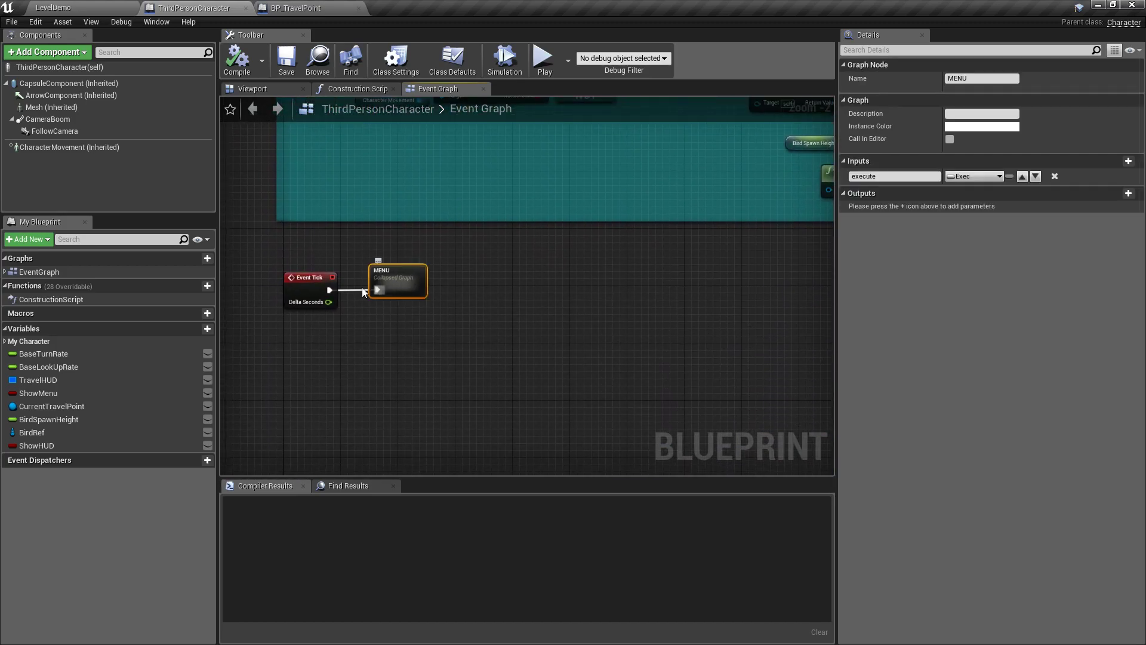
double_click(394, 291)
right_click_drag(664, 249, 479, 188)
left_click(255, 110)
left_click_drag(377, 237, 583, 298)
right_click_drag(619, 284, 554, 393)
scroll(553, 397, "down", 3)
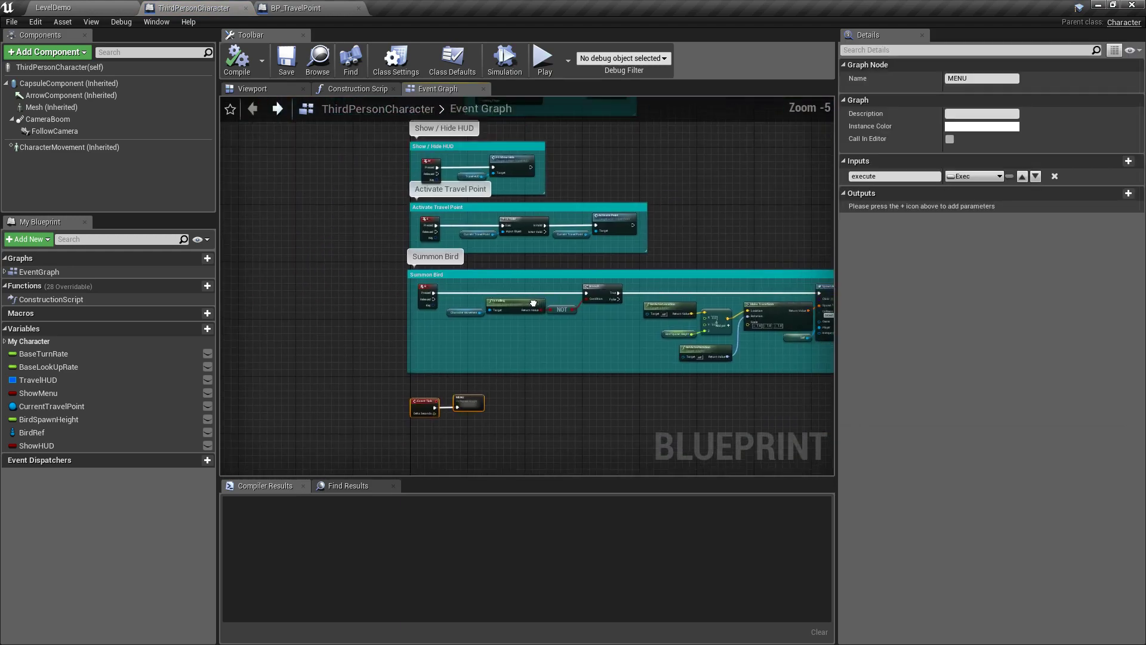
right_click_drag(568, 189, 530, 236)
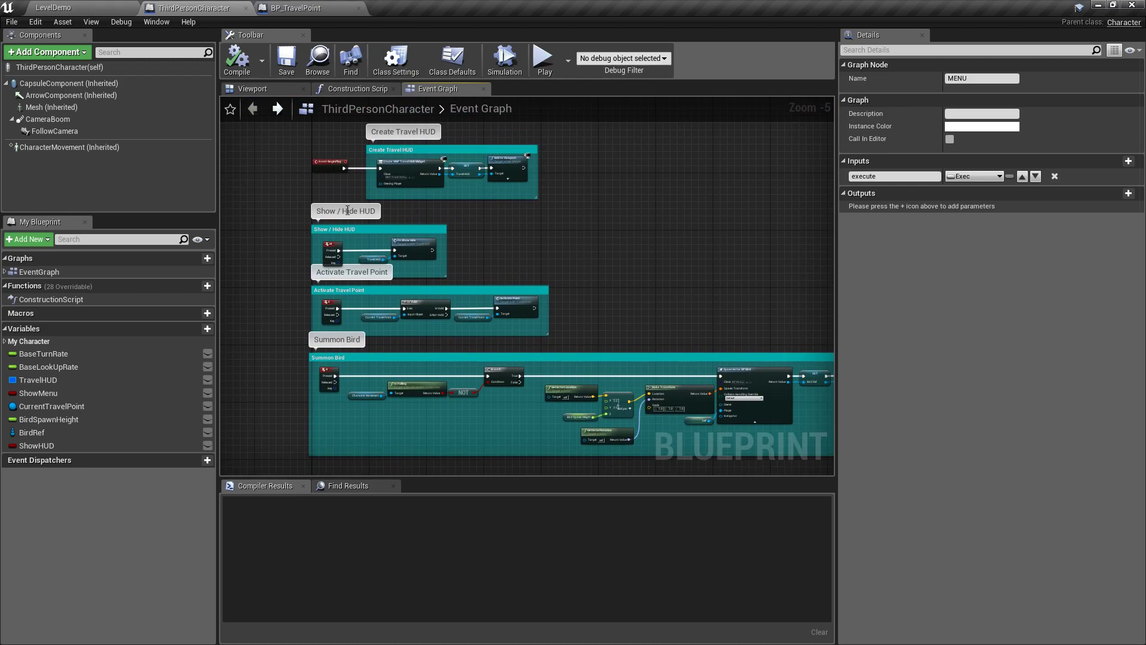
Search the ThirdPersonCharacter class defaults for "tag", examine the actor's Player tag and clear the search.
left_click(63, 67)
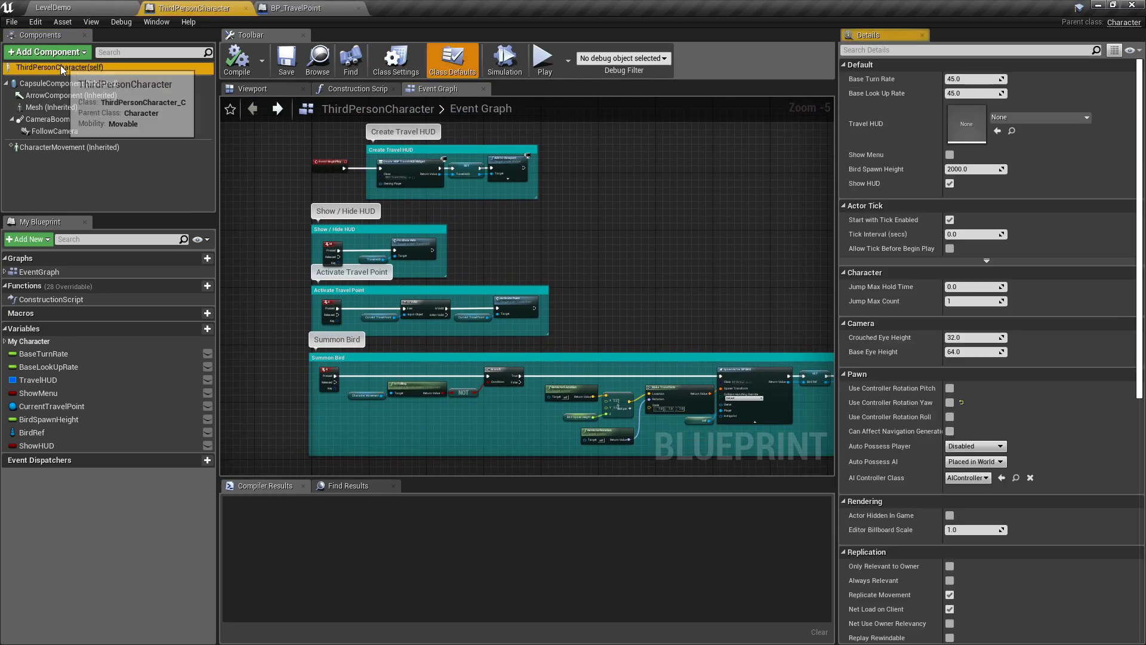
left_click(858, 52)
type("trag")
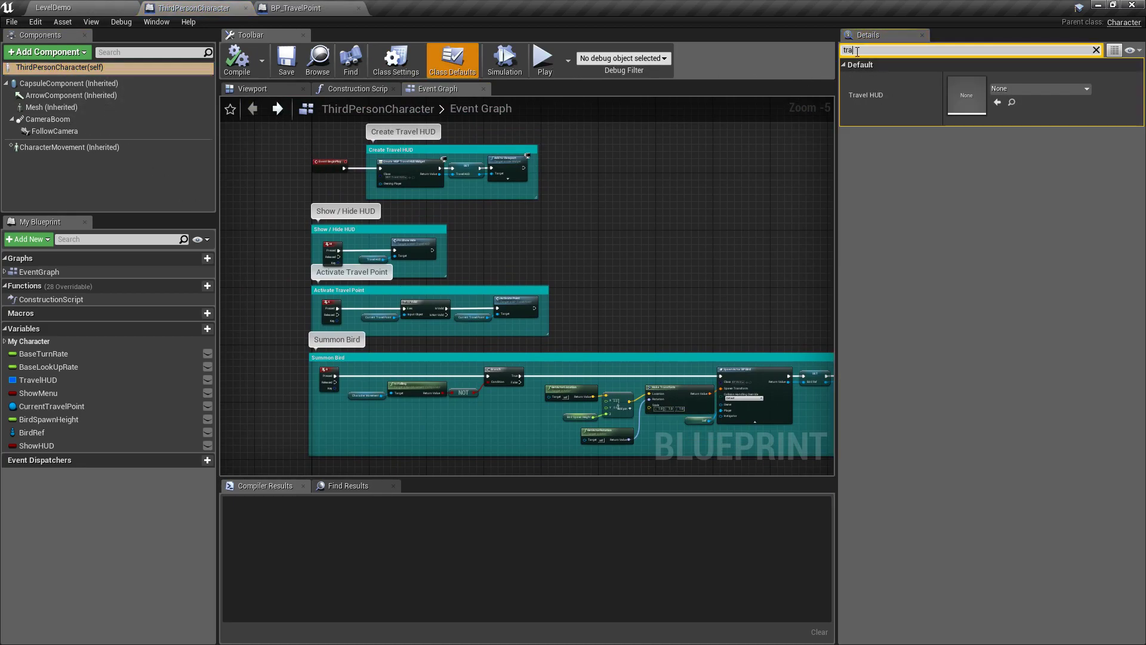
key("BackSpace")
key("BackSpace")
key("BackSpace")
type("ag")
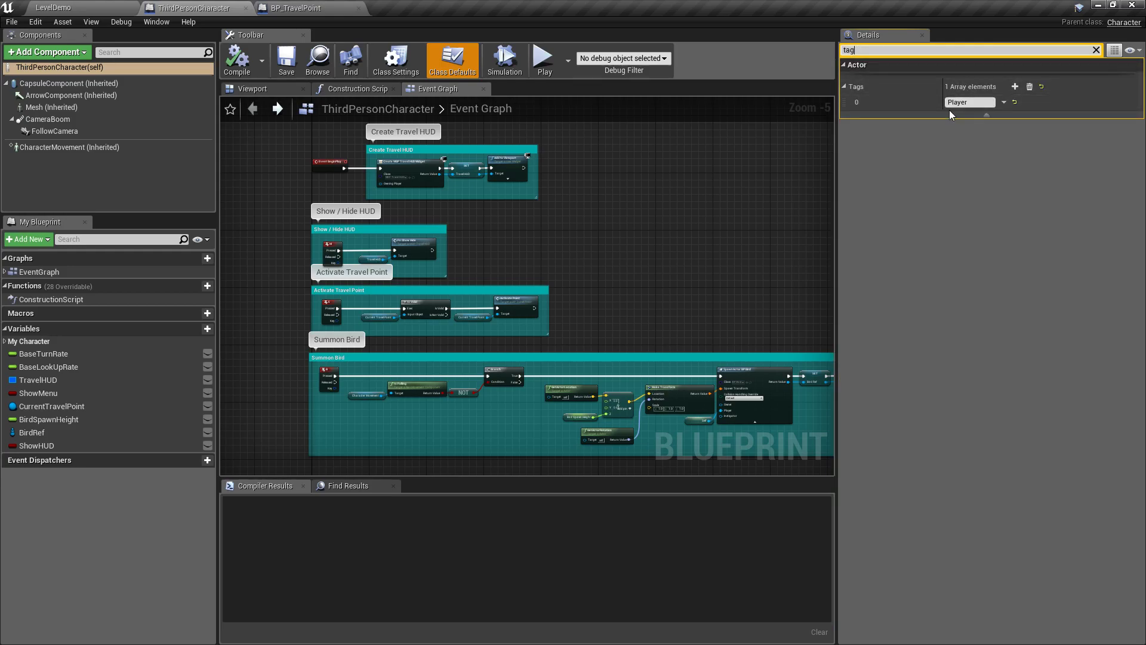
left_click(42, 70)
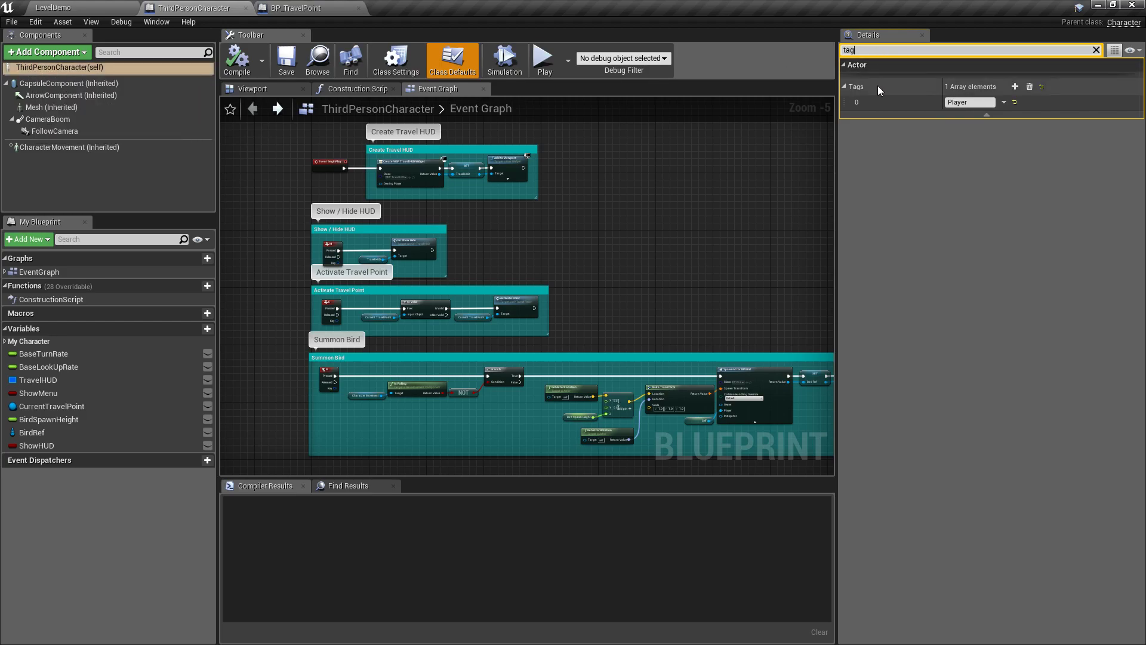
left_click(967, 103)
left_click(890, 114)
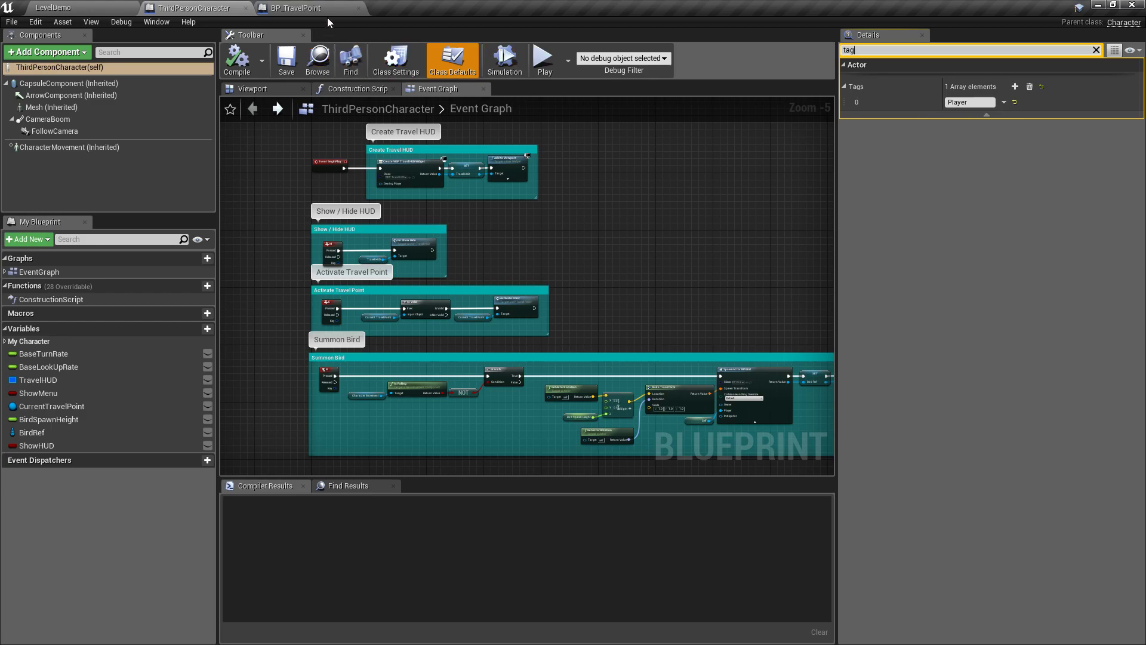
left_click(1095, 51)
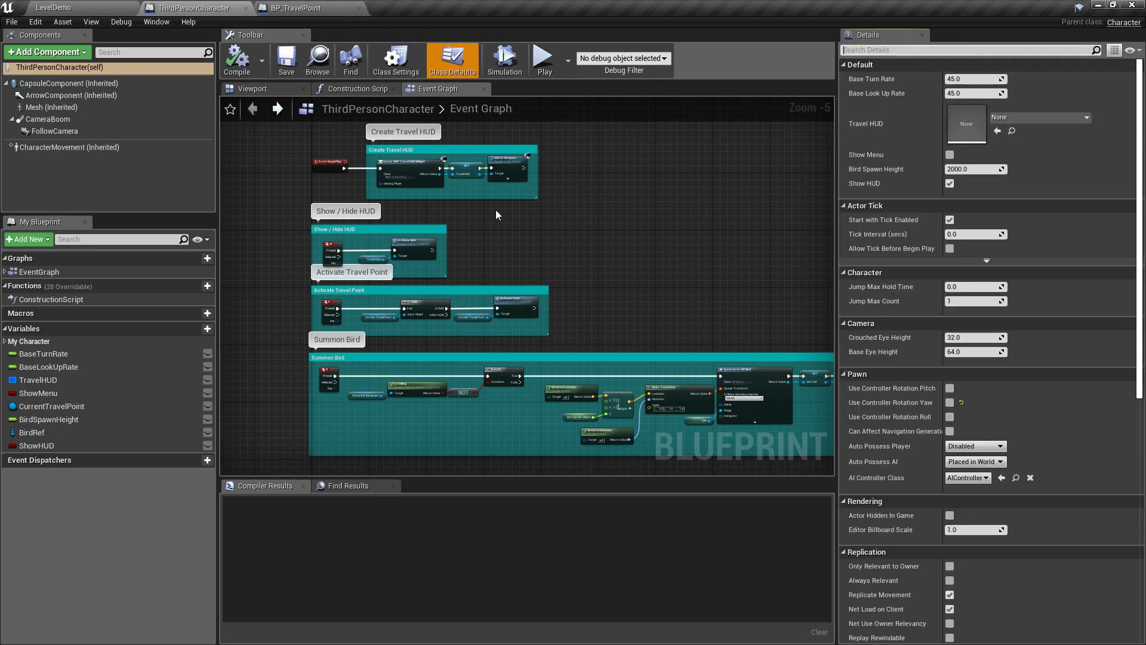
Examine the Cast To ThirdPersonCharacter node in BP_TravelPoint's "Set the Player's Current Travel Point to Self" group against the ThirdPersonCharacter blueprint.
left_click(281, 12)
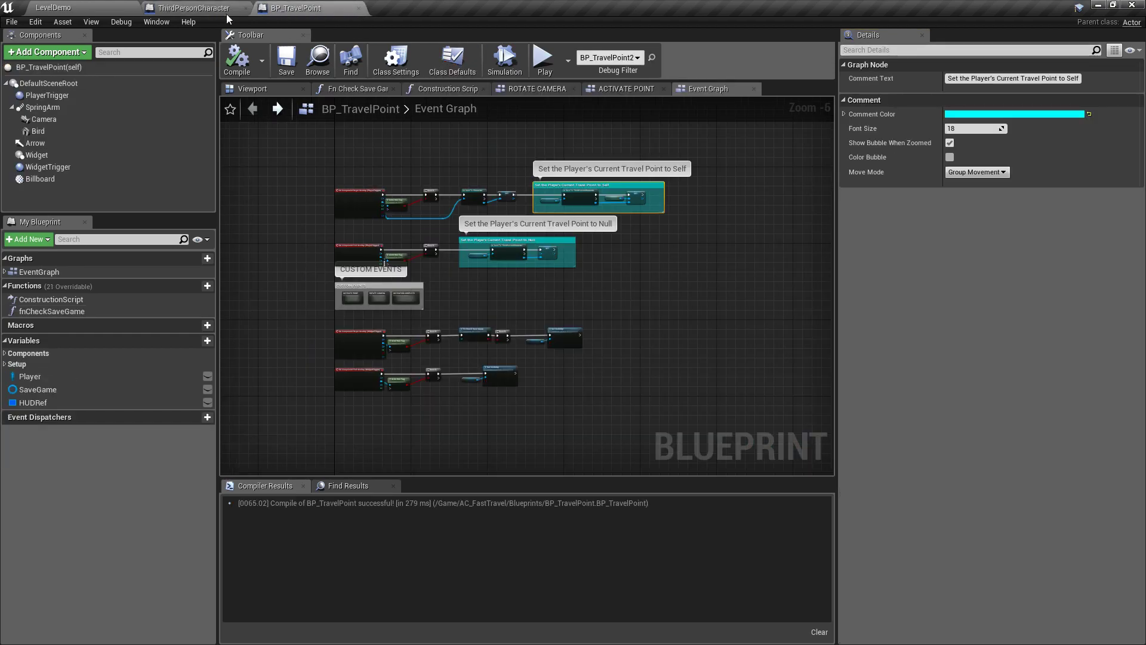
scroll(586, 188, "up", 2)
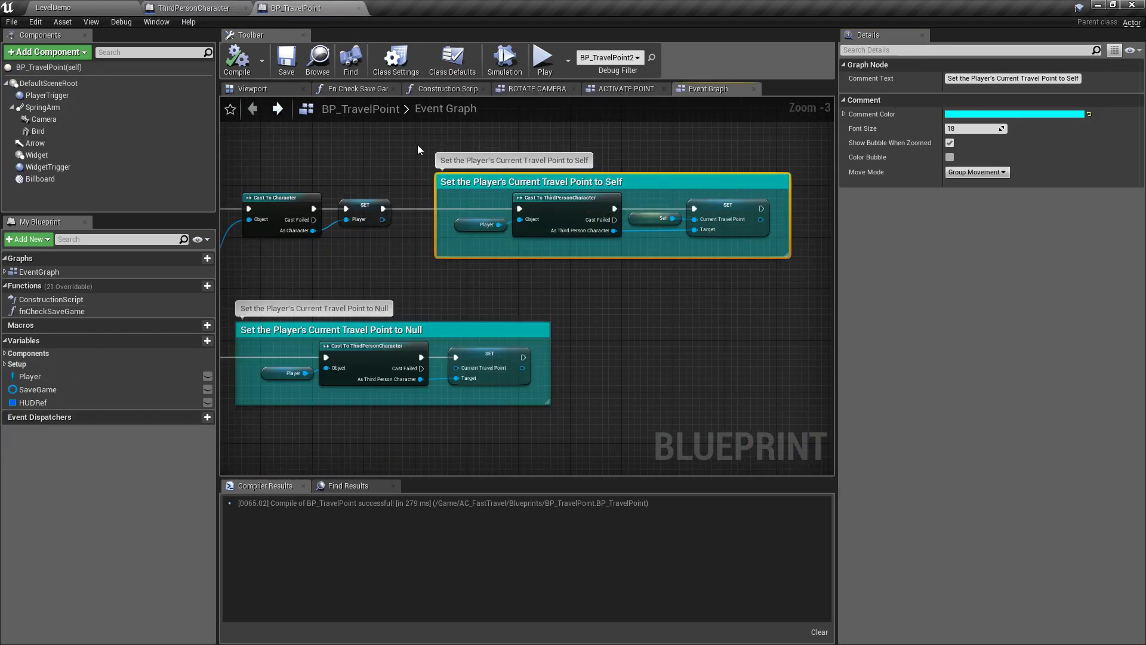
left_click_drag(418, 145, 801, 291)
scroll(554, 241, "up", 2)
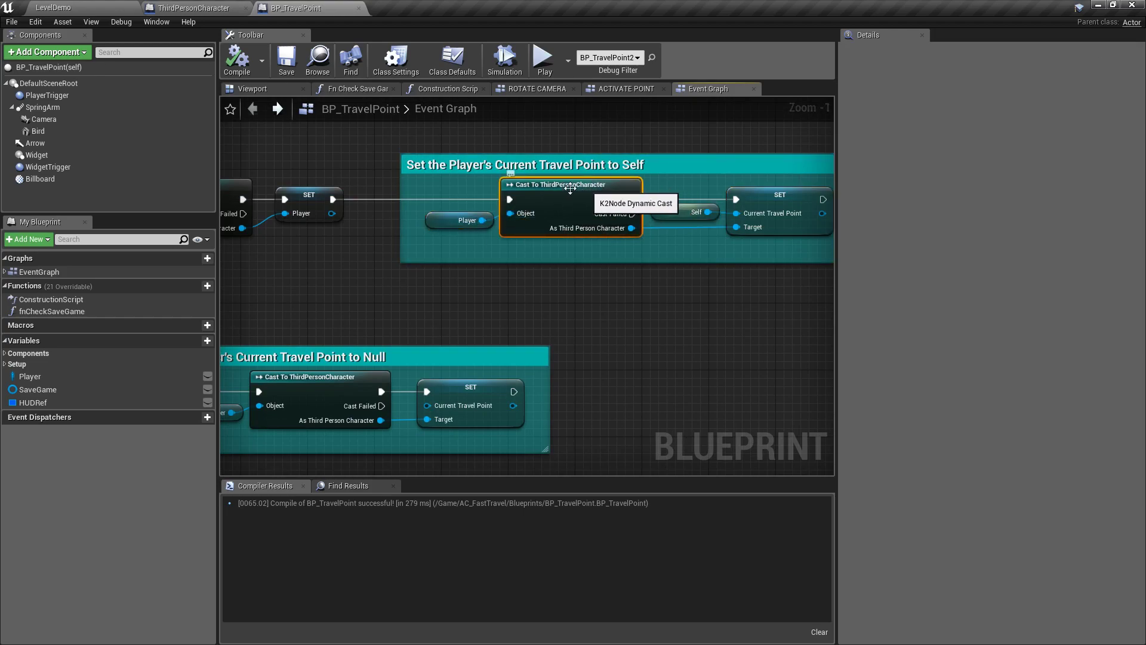
left_click(196, 9)
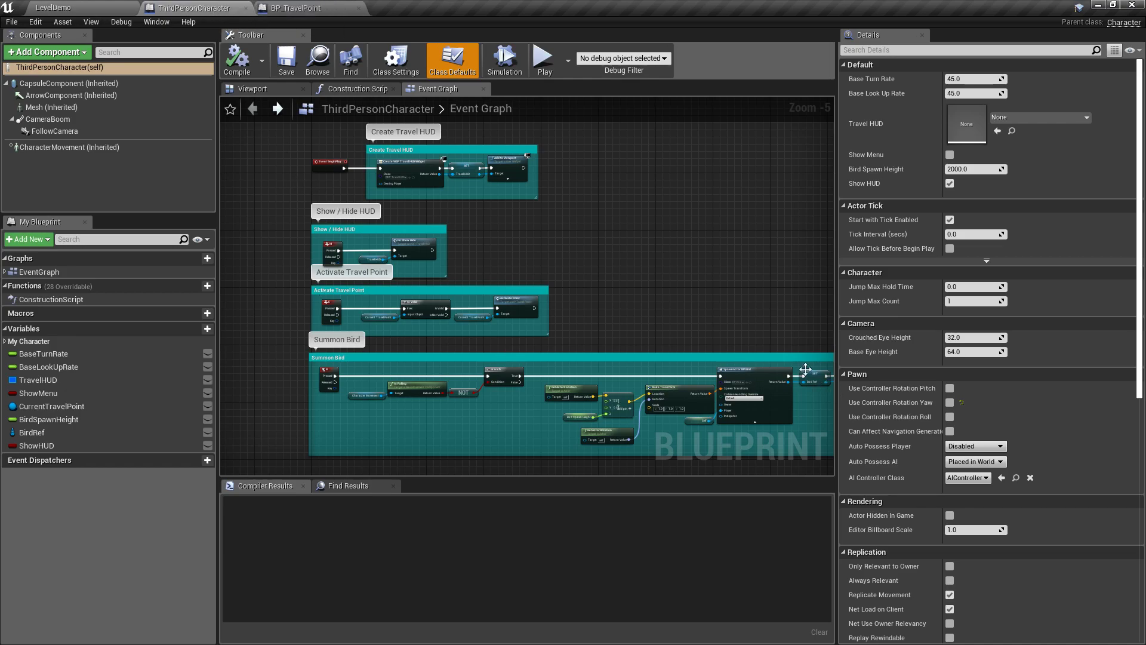
left_click(297, 8)
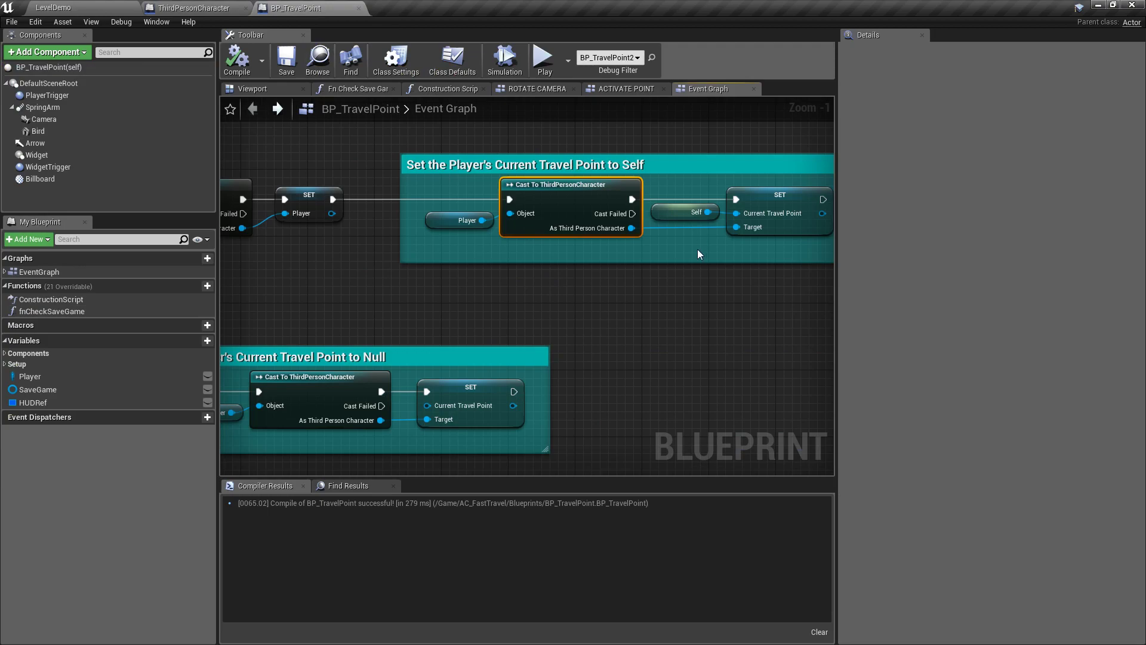
Search "cast to" actions for the Player reference and check the As Third Person Character output's actions, closing both without adding nodes.
left_click_drag(456, 214, 530, 282)
type("cast to")
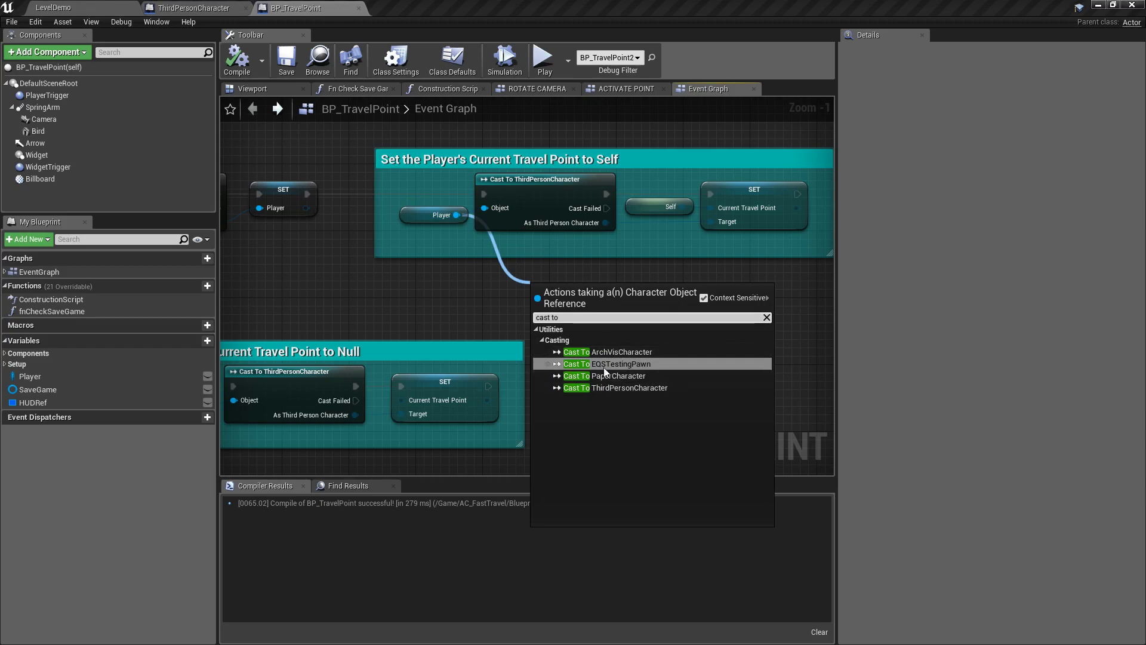
left_click(576, 269)
right_click_drag(650, 251, 582, 237)
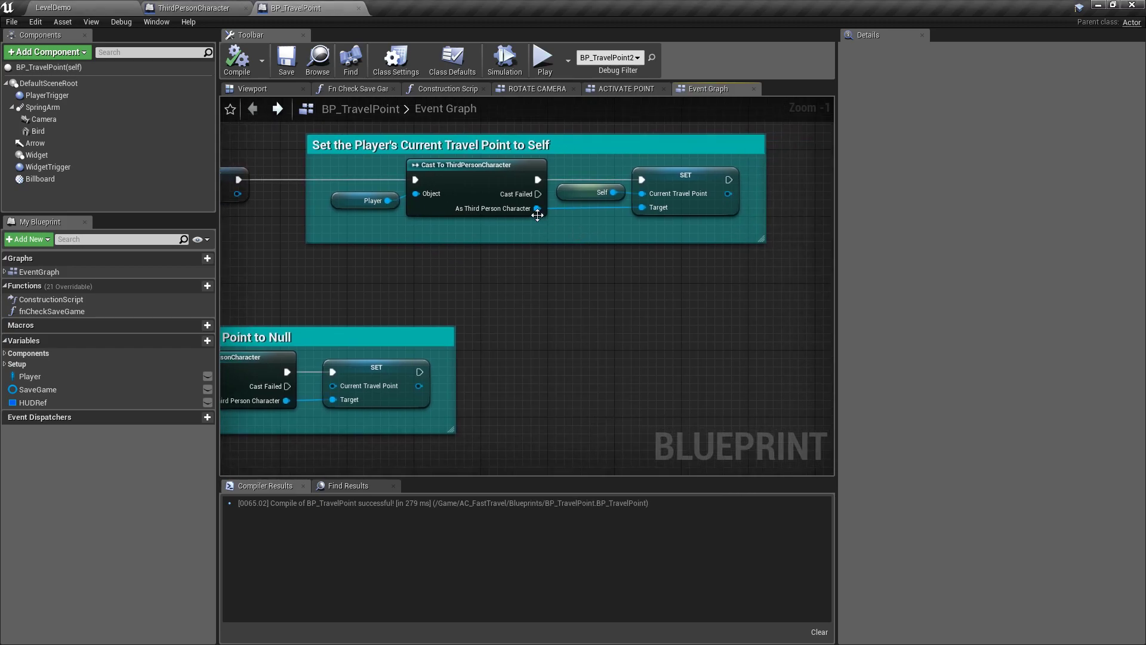
left_click_drag(538, 208, 597, 295)
left_click(661, 209)
Examine the "Set the Player's Current Travel Point to Null" group and select its Cast To ThirdPersonCharacter node.
right_click_drag(440, 318, 704, 190)
left_click_drag(291, 167, 656, 357)
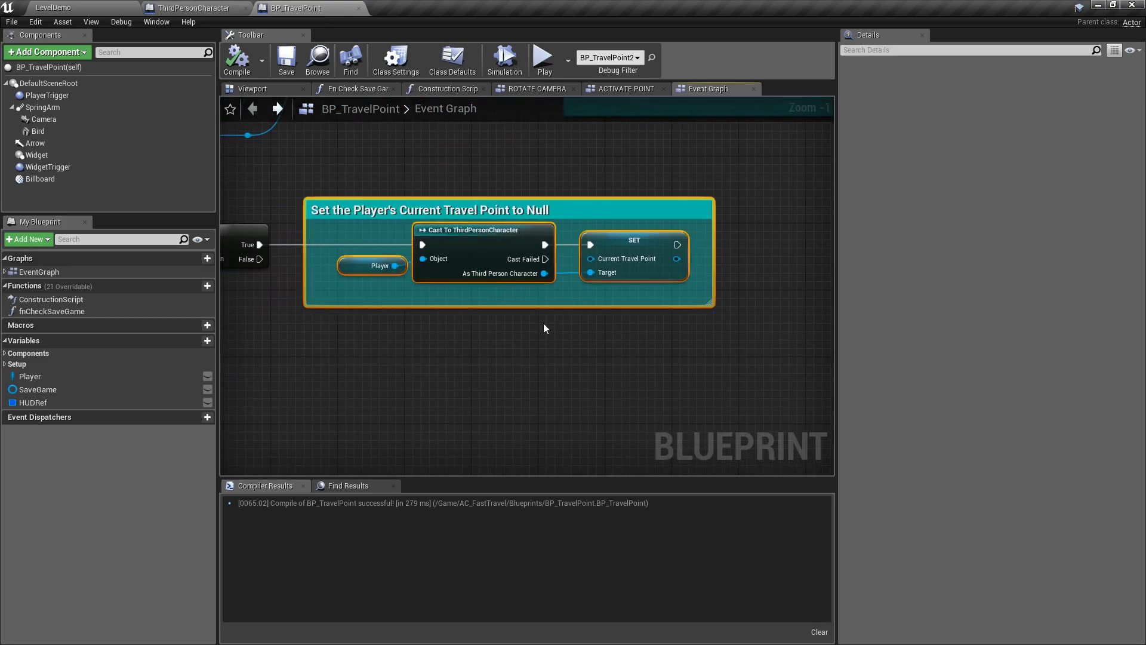
left_click(492, 237)
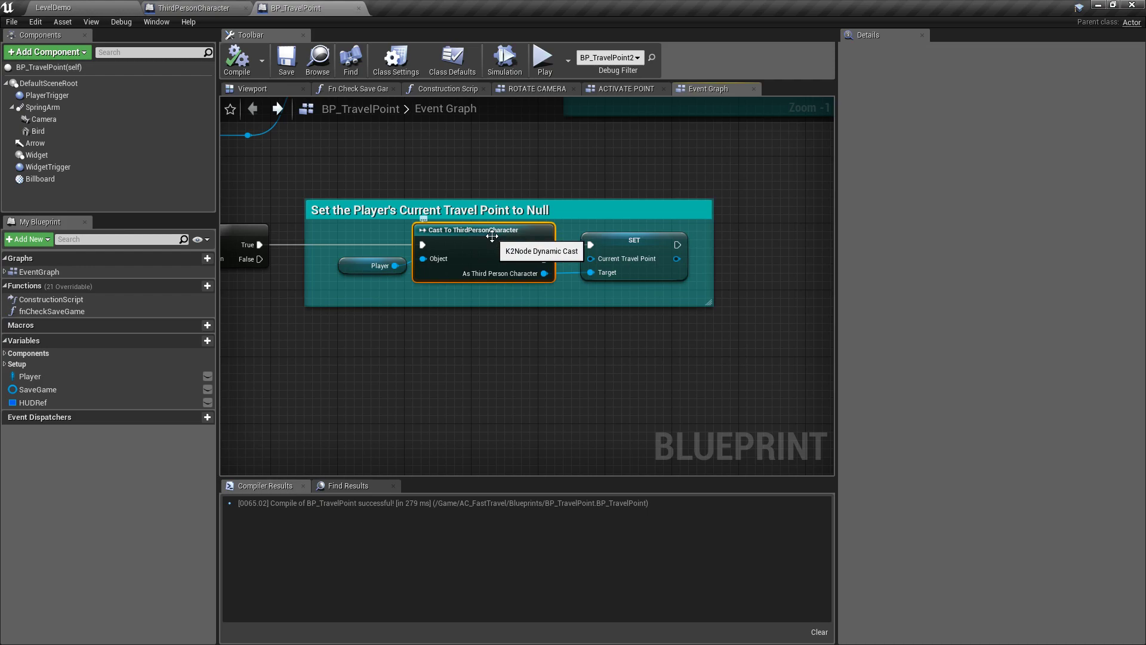
scroll(588, 304, "down", 3)
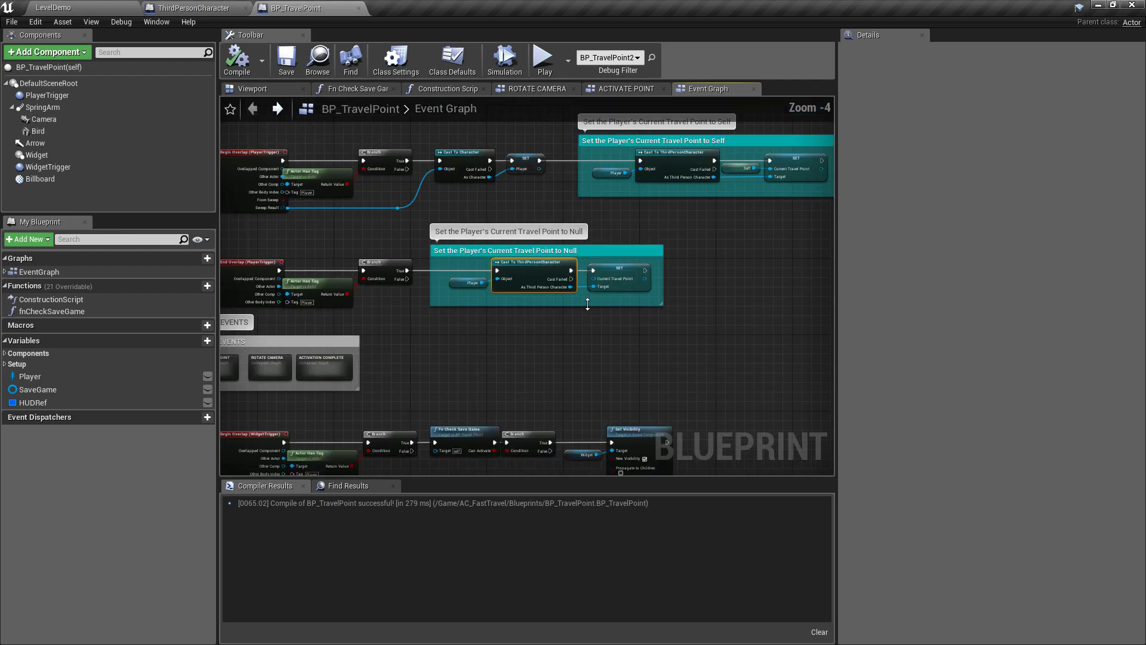
scroll(618, 281, "down", 3)
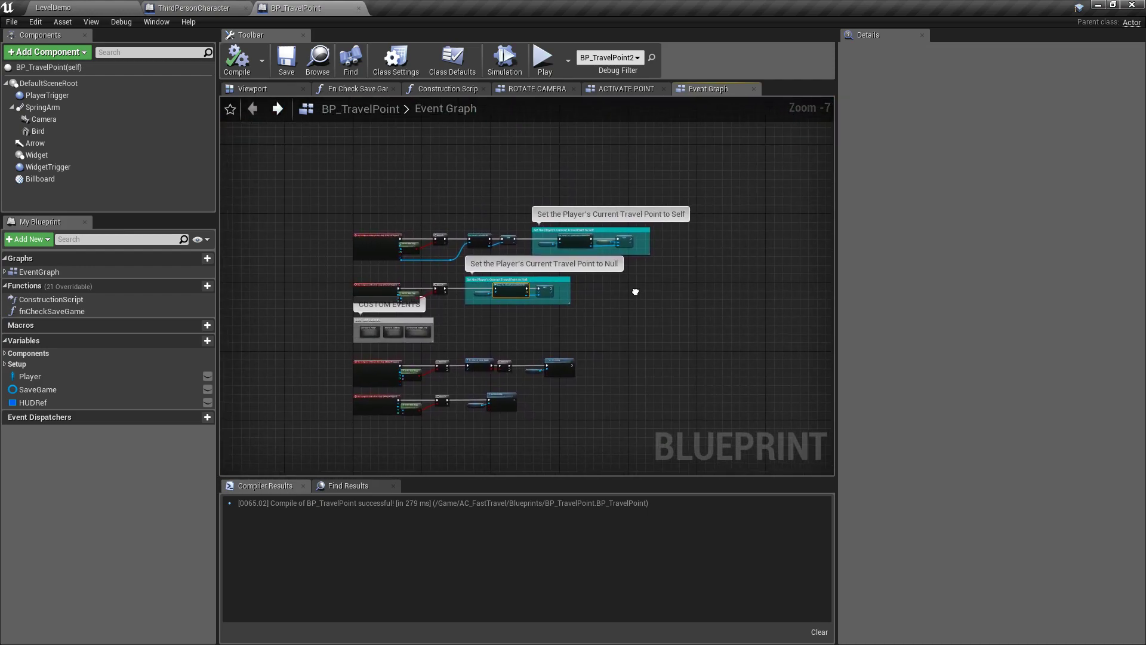
Open BP_Bird from the AC_FastTravel Blueprints folder and expand its Setup variables.
left_click(76, 6)
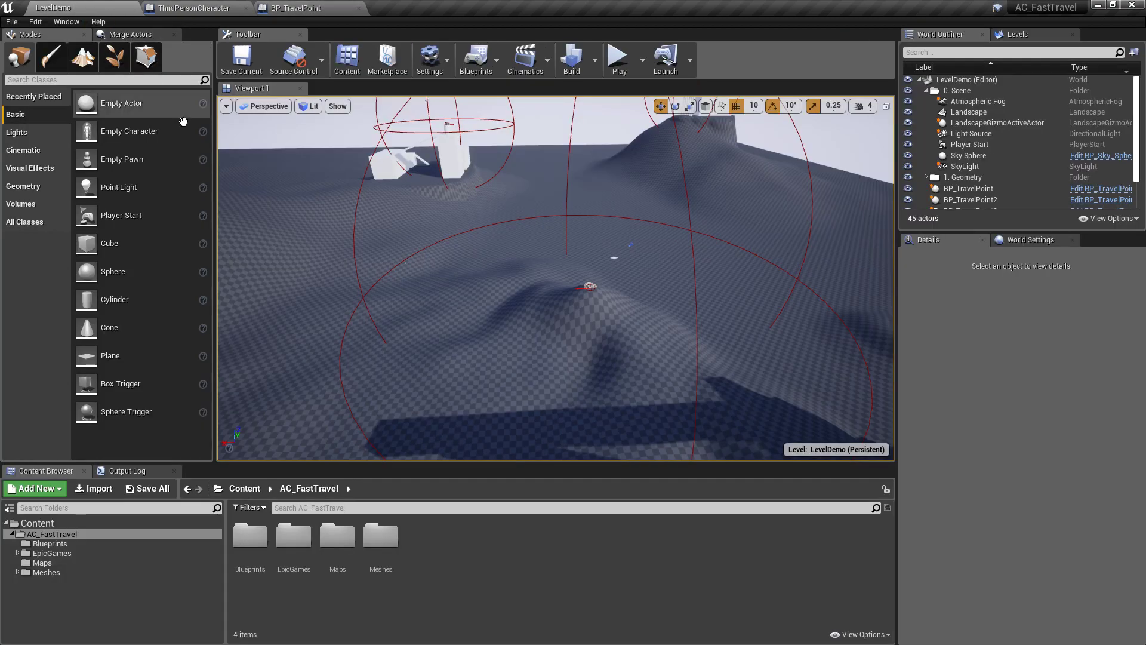
left_click(96, 543)
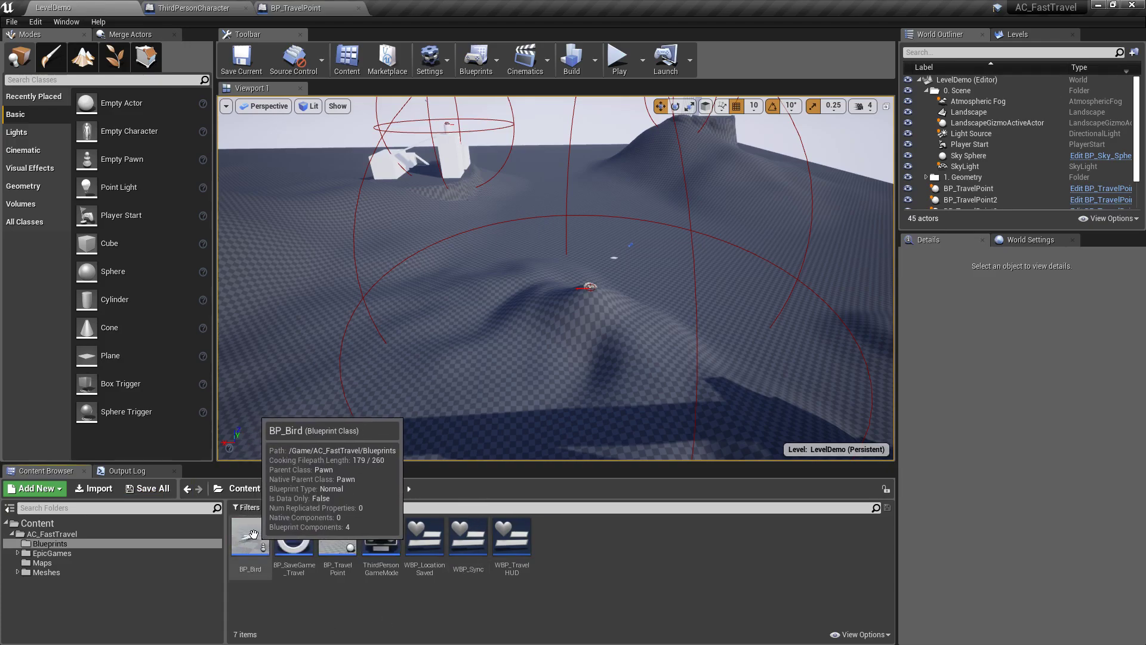
double_click(251, 534)
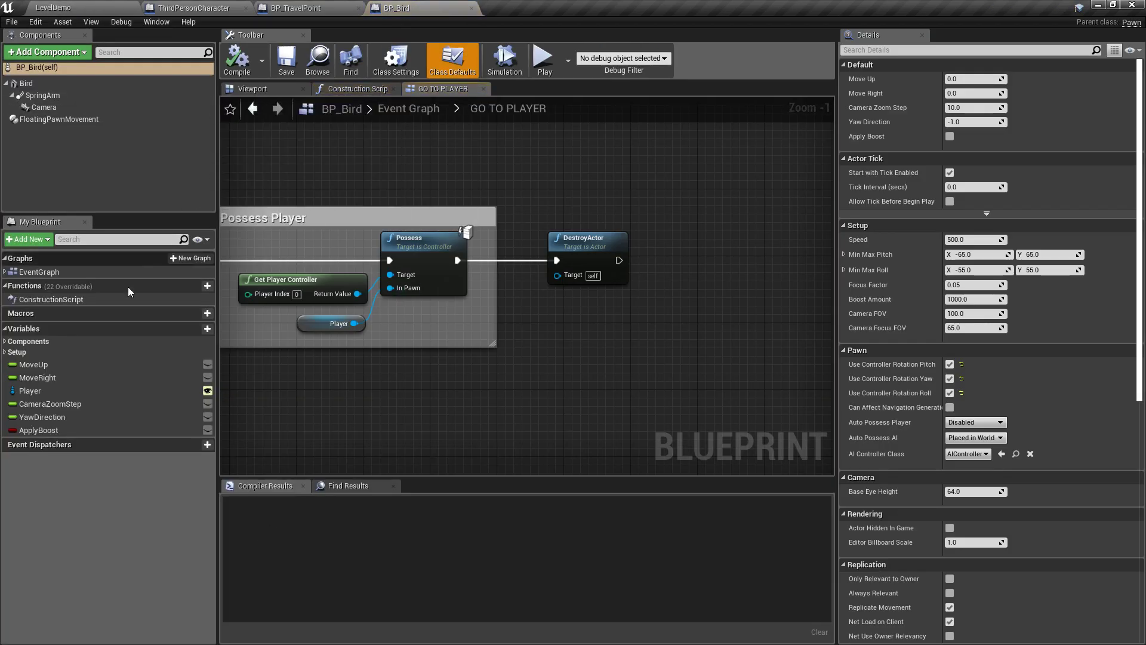
left_click(6, 353)
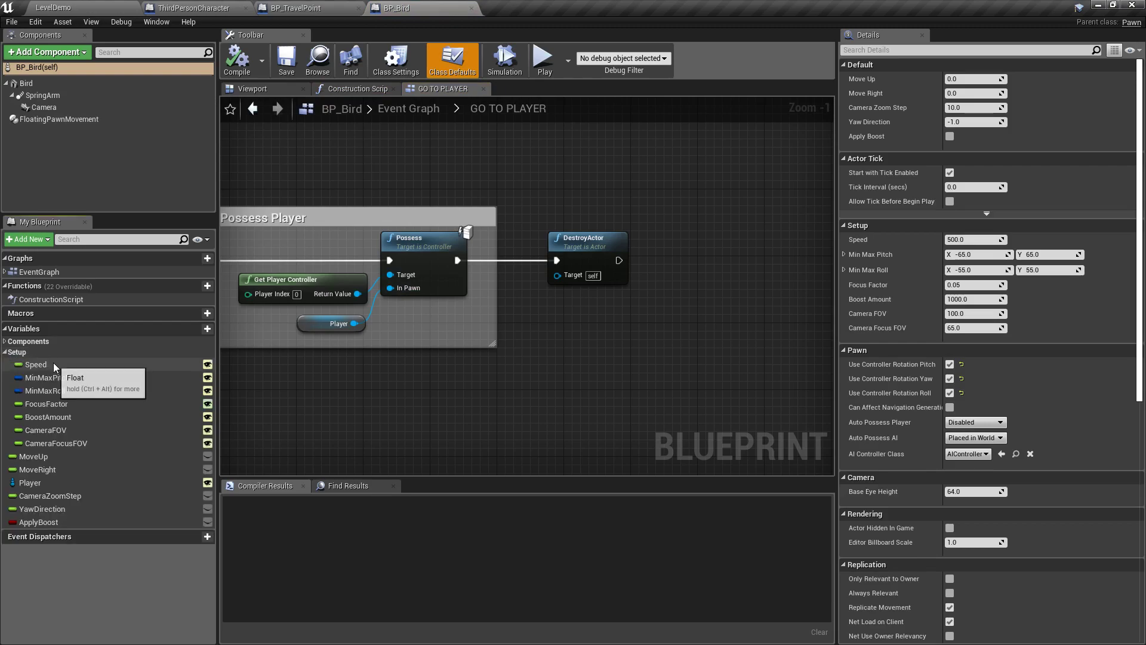
Examine the default values of BP_Bird's Setup variables from Speed, MinMaxPitch and MinMaxRoll through CameraFocusFOV.
left_click(31, 364)
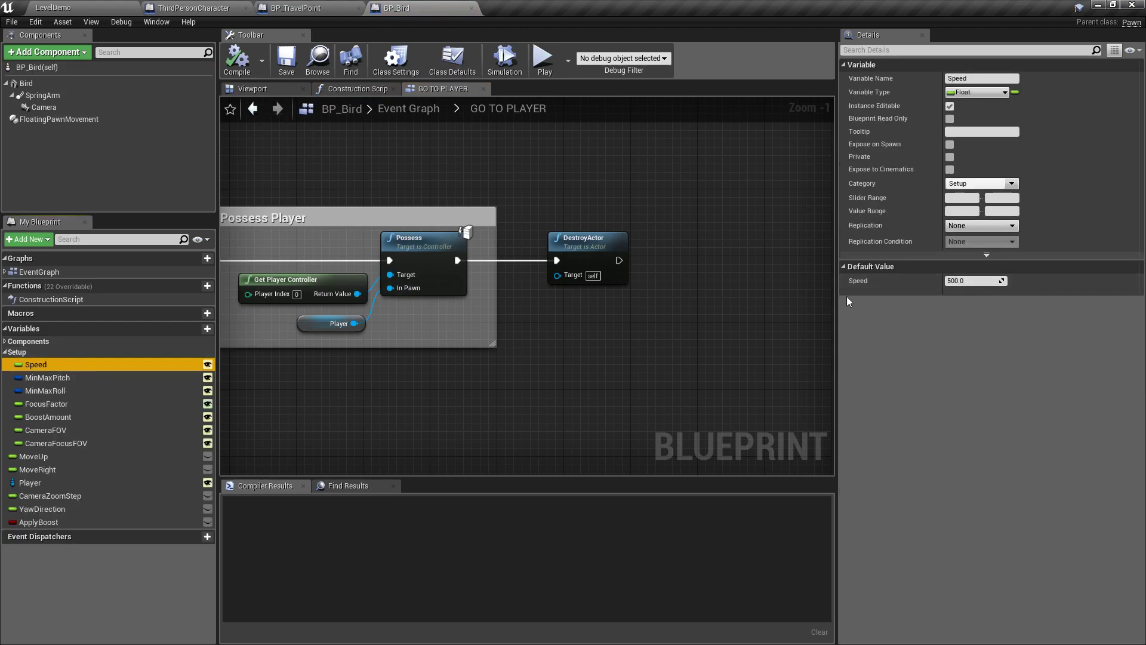
left_click(96, 377)
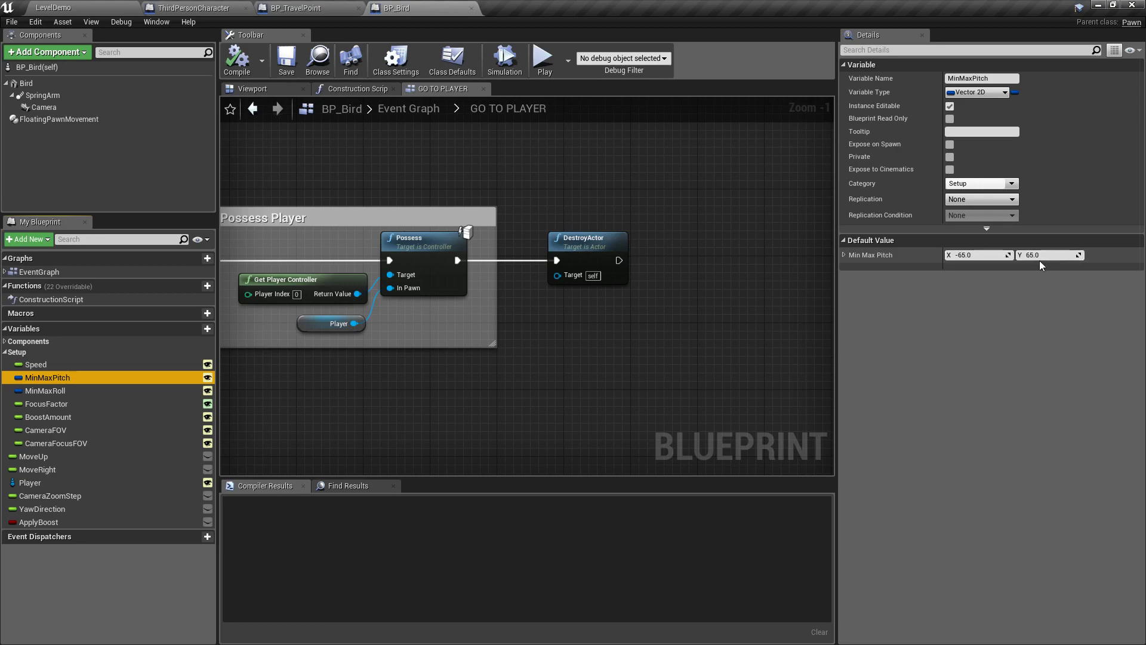
left_click(46, 390)
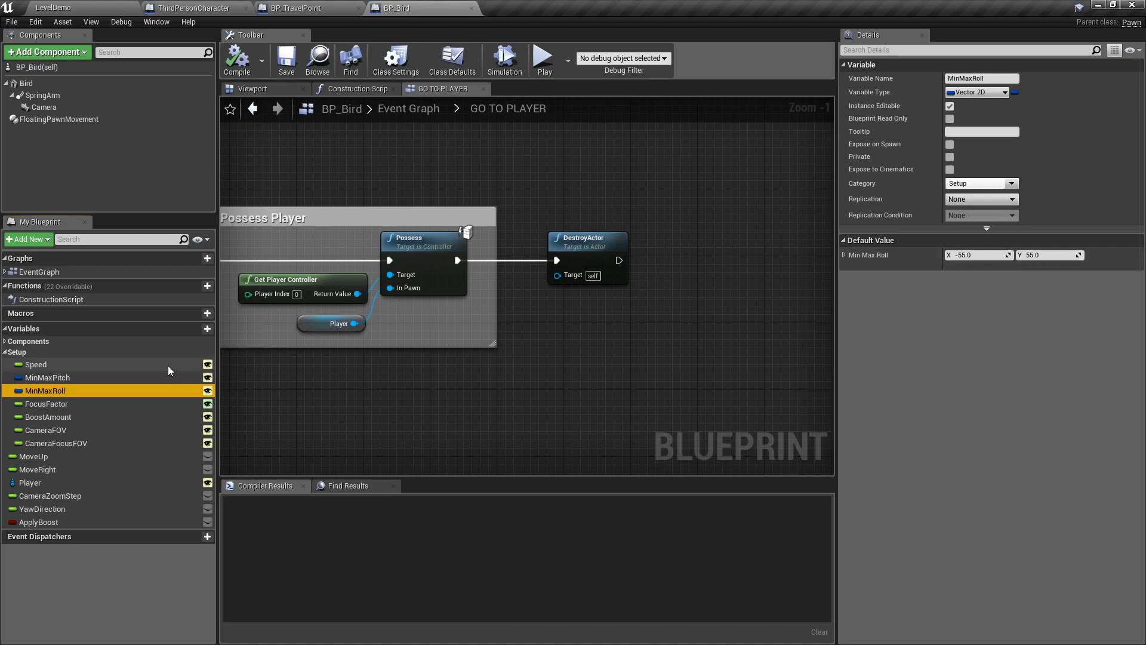
left_click(47, 404)
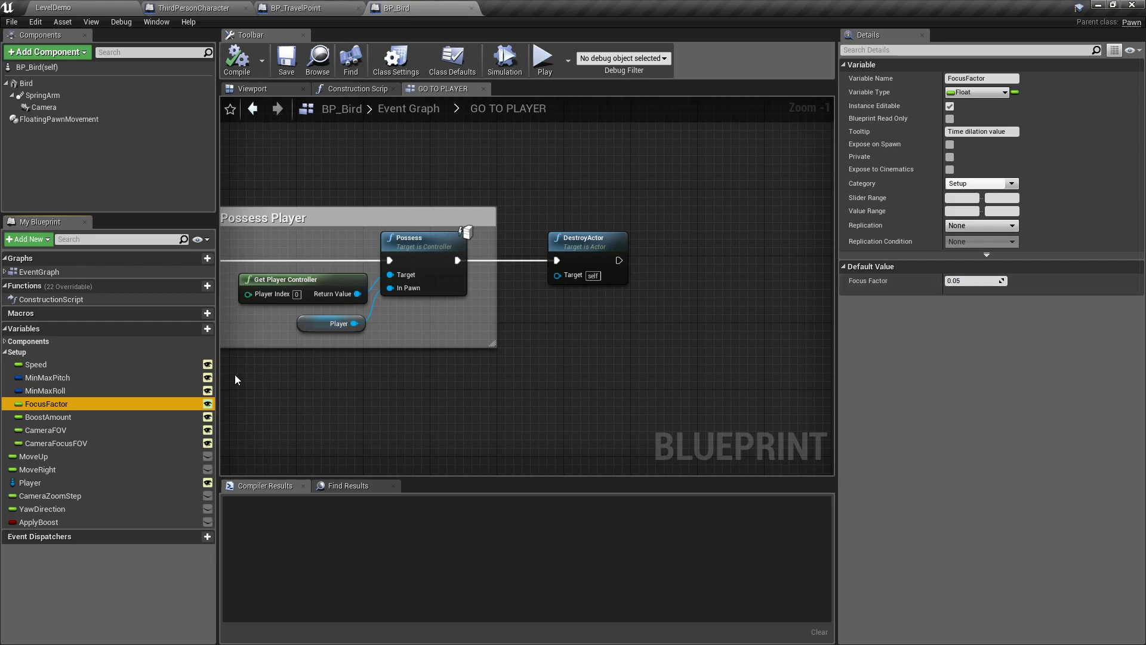
left_click(60, 417)
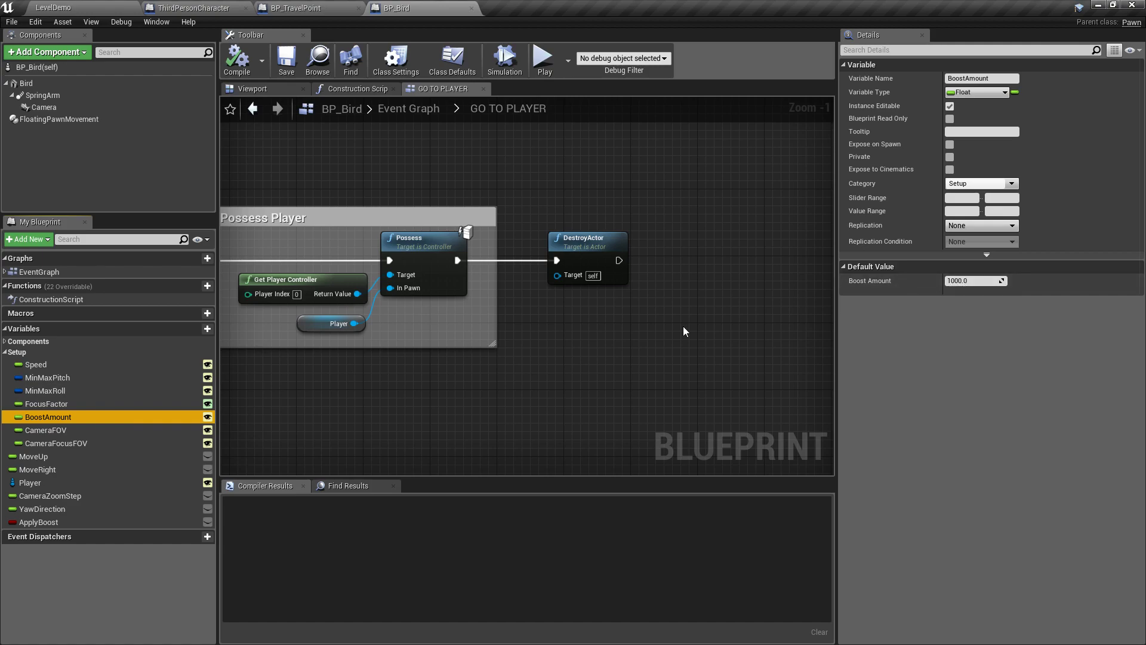
left_click(85, 429)
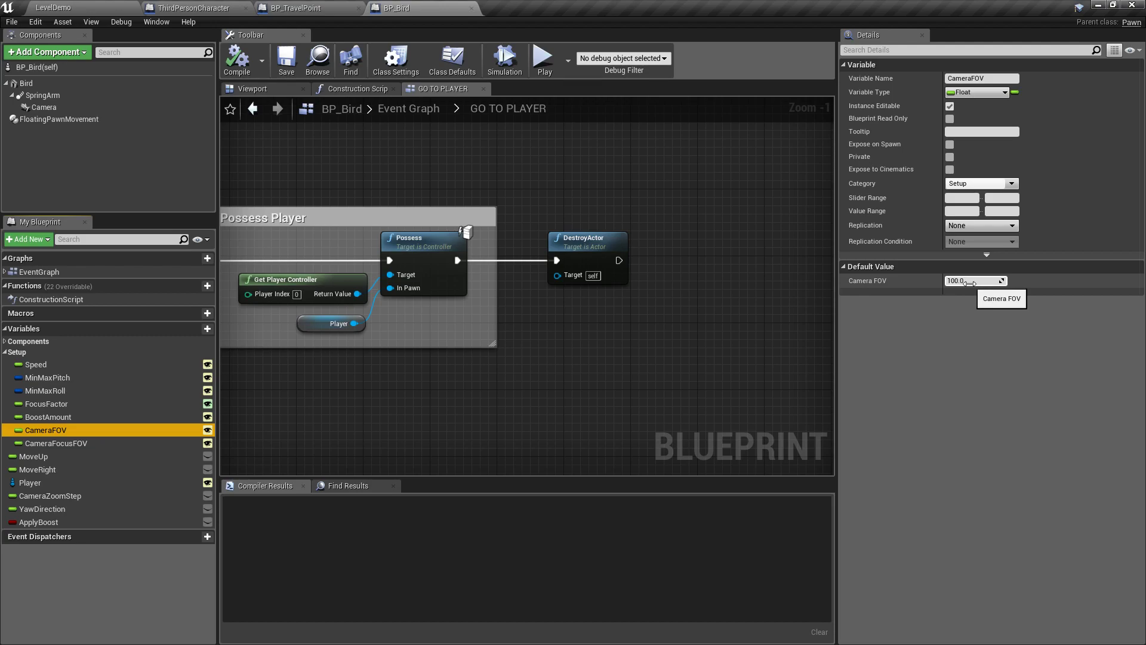
left_click(75, 444)
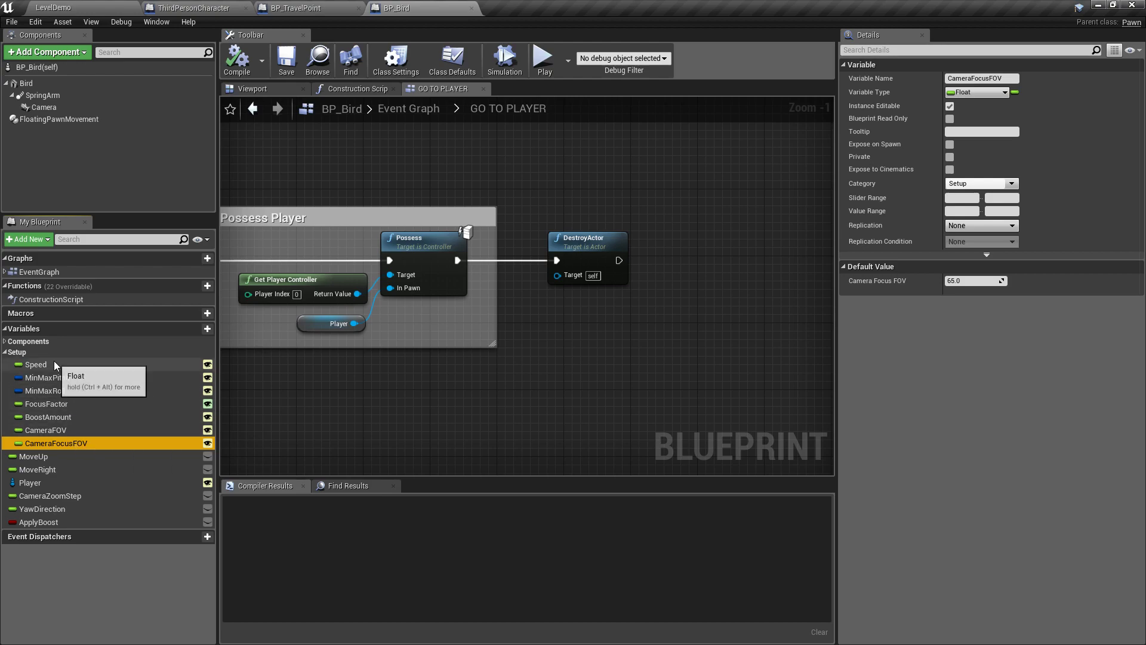
right_click_drag(411, 134, 523, 135)
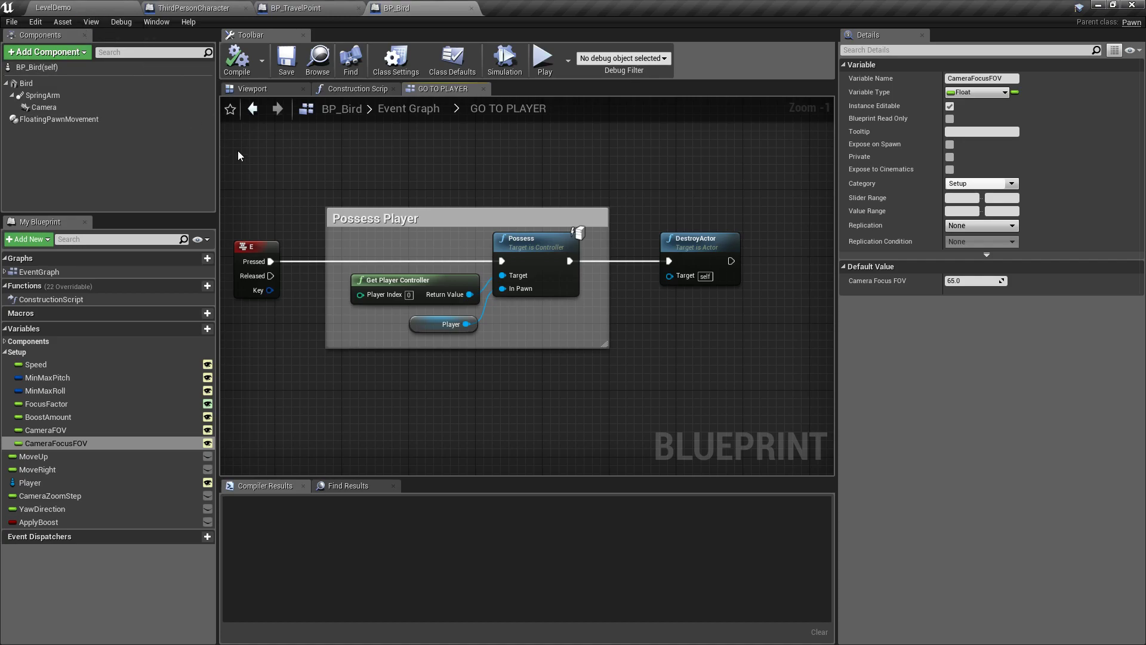
Return from the GO TO PLAYER graph to BP_Bird's Event Graph and examine its groups from CONTROLS down to CUSTOM EVENTS.
key("Home")
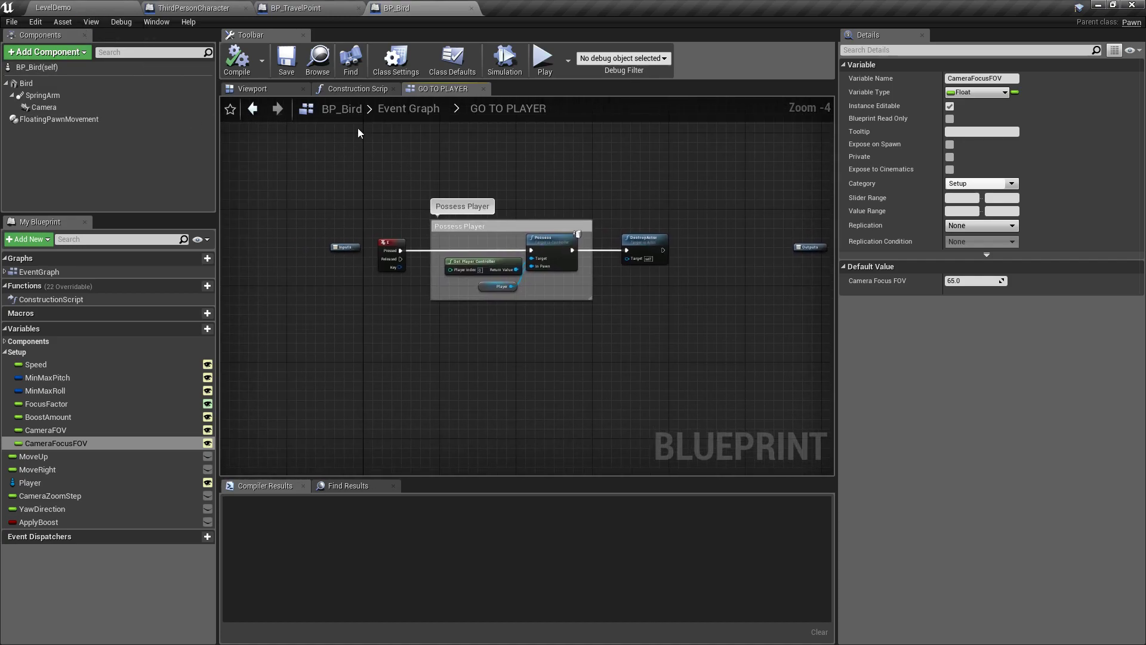
left_click(254, 110)
right_click_drag(698, 201, 696, 183)
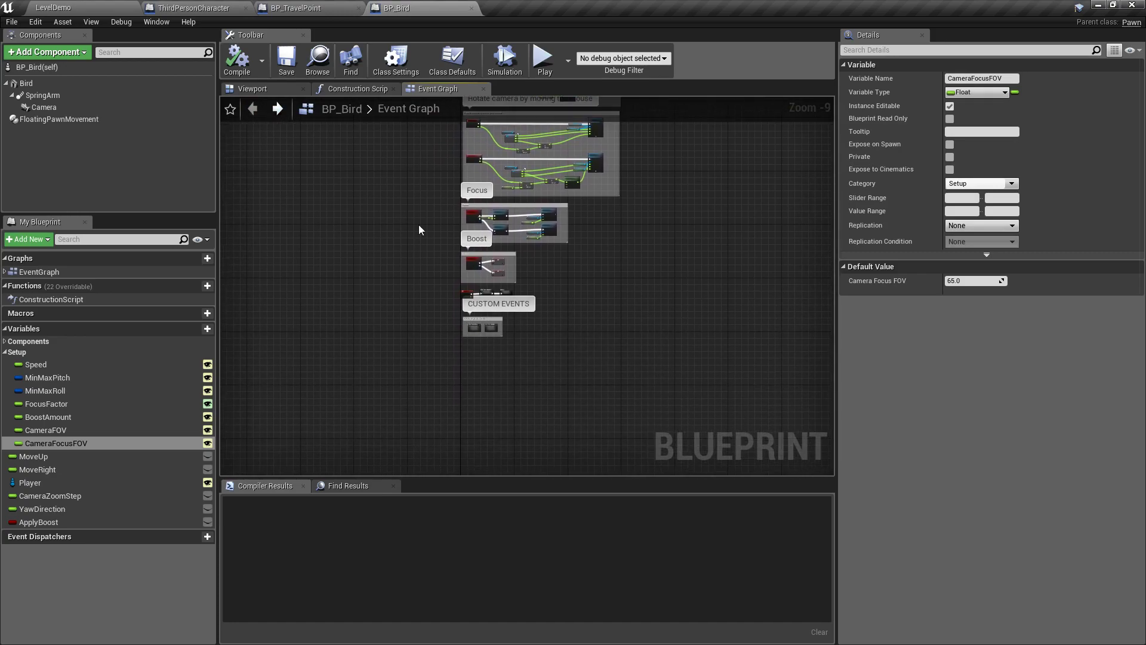
right_click_drag(390, 180, 382, 412)
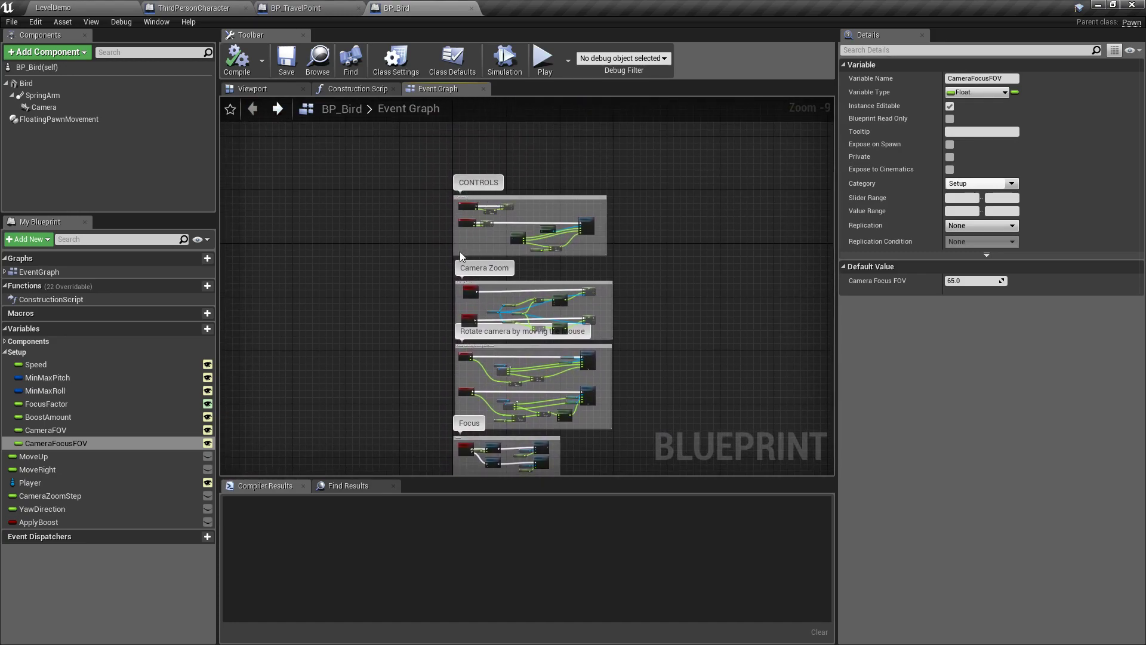
right_click_drag(460, 257, 419, 251)
Open the WBP_Sync widget from the AC_FastTravel Blueprints folder and examine the Text properties of its "E" and "Synchronize" text blocks.
left_click(72, 8)
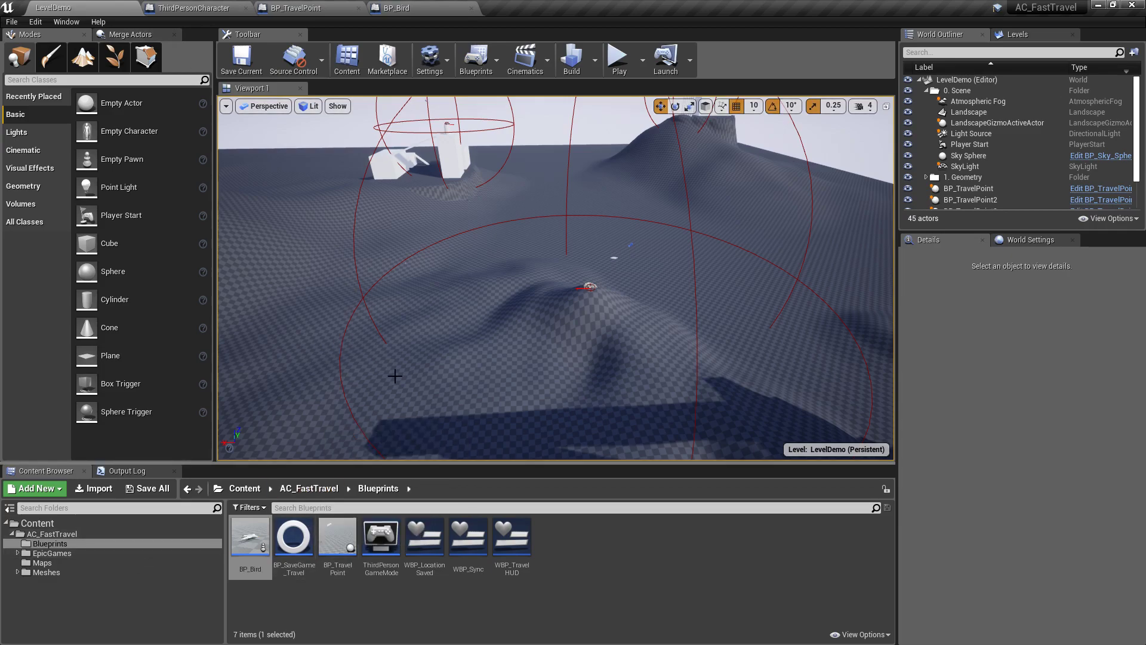
double_click(471, 542)
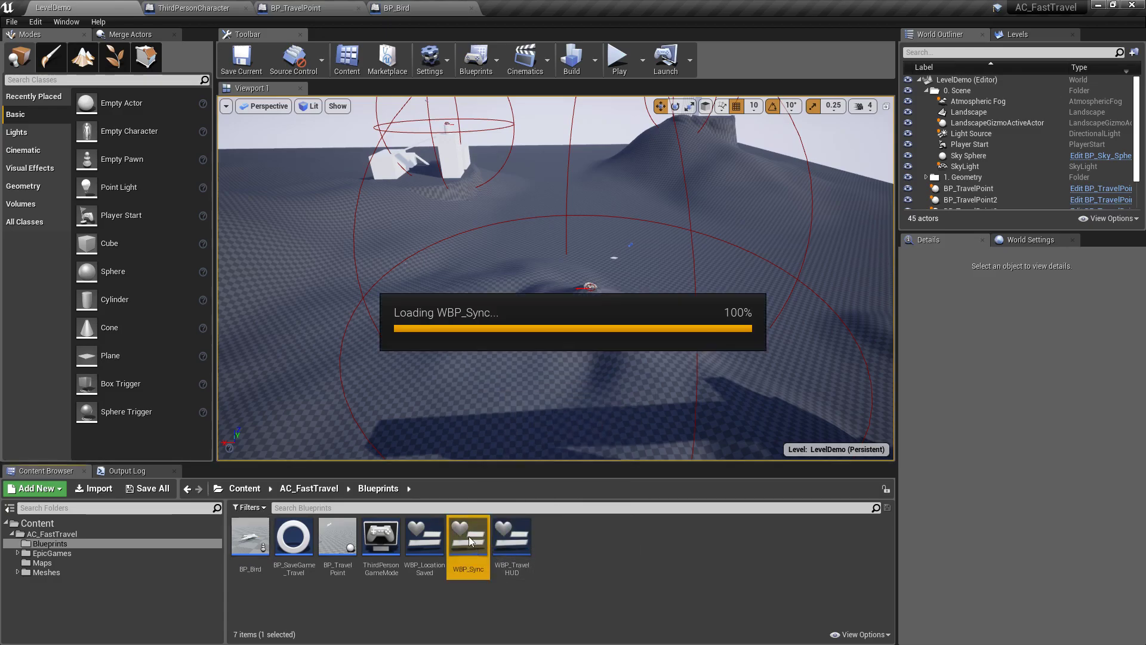
scroll(413, 245, "up", 8)
scroll(462, 320, "up", 2)
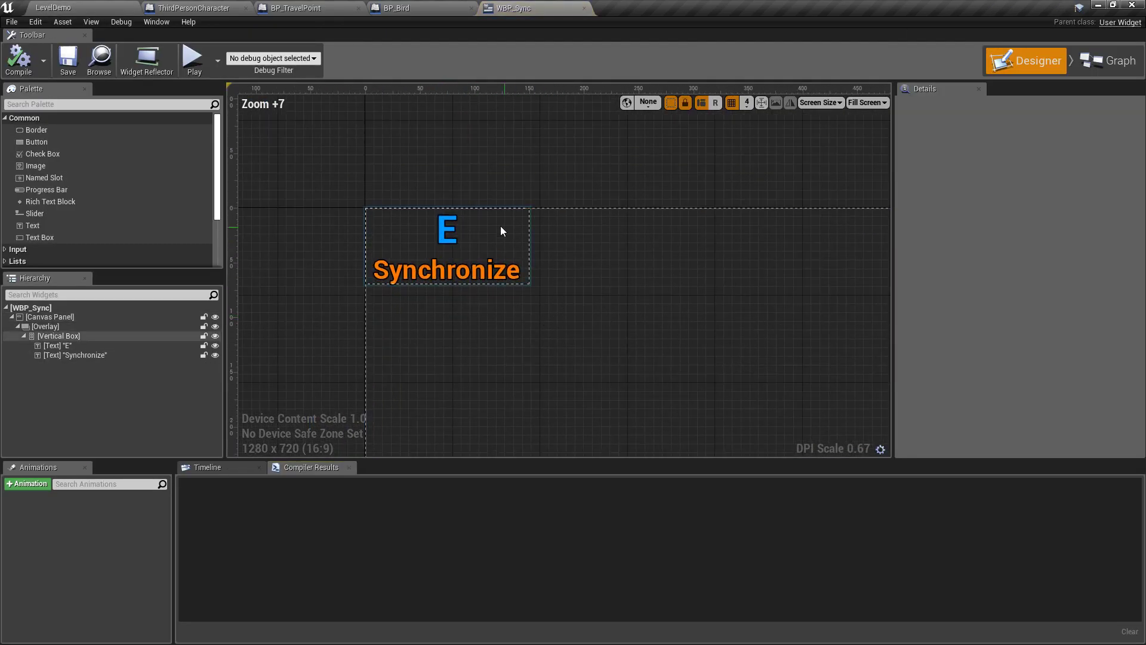
left_click(439, 266)
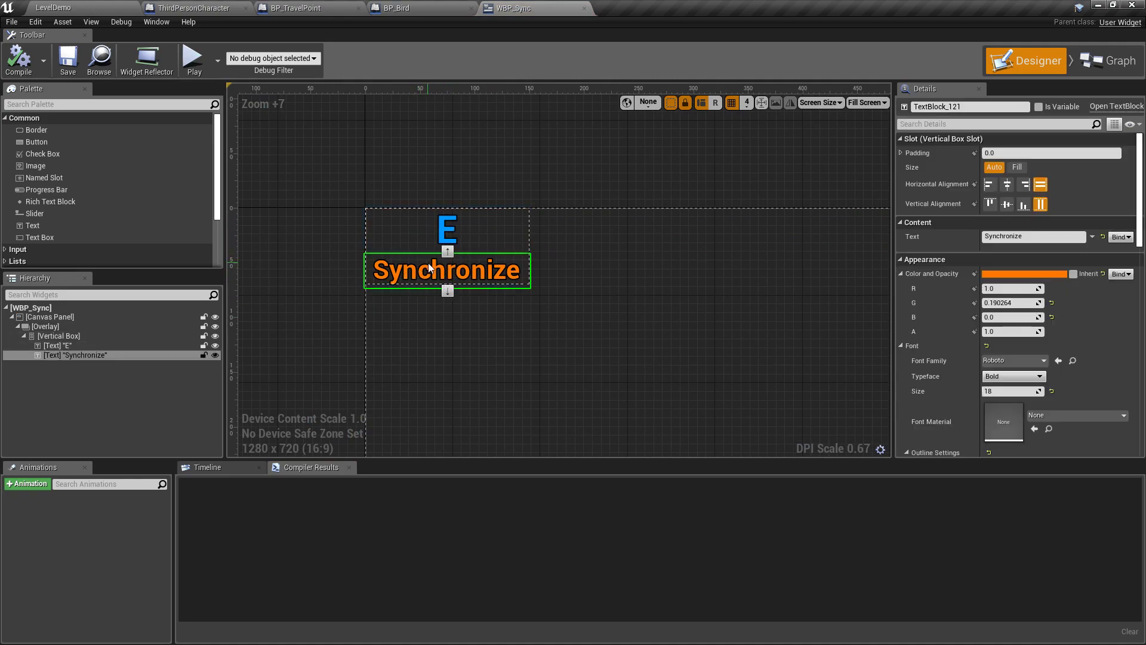
left_click(449, 224)
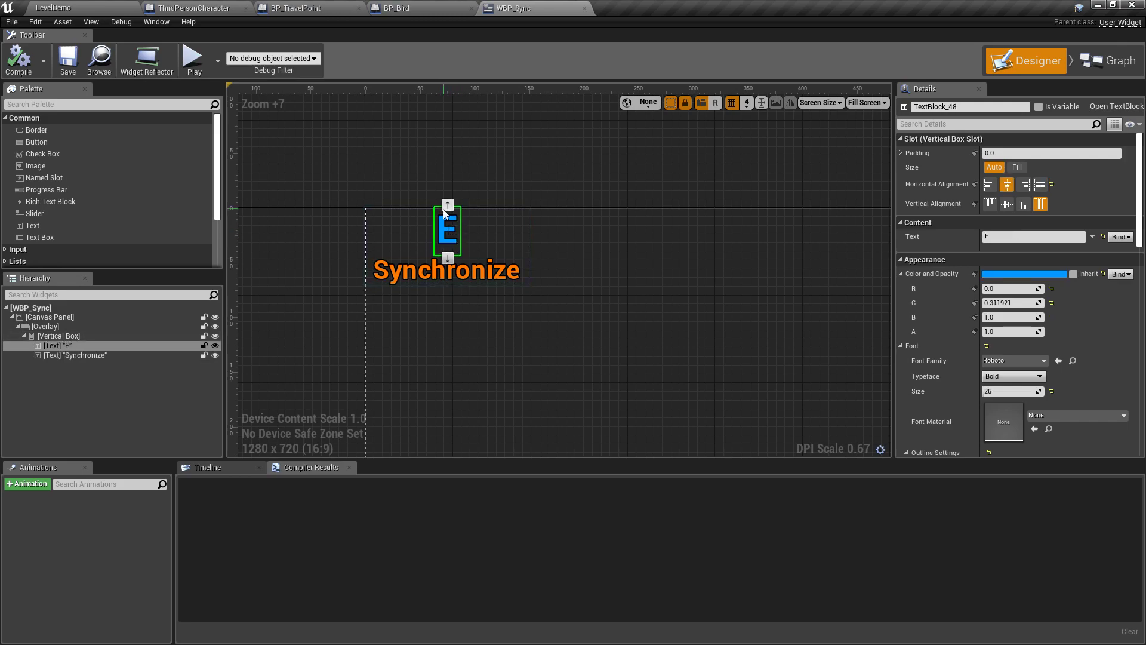
double_click(990, 237)
left_click(462, 274)
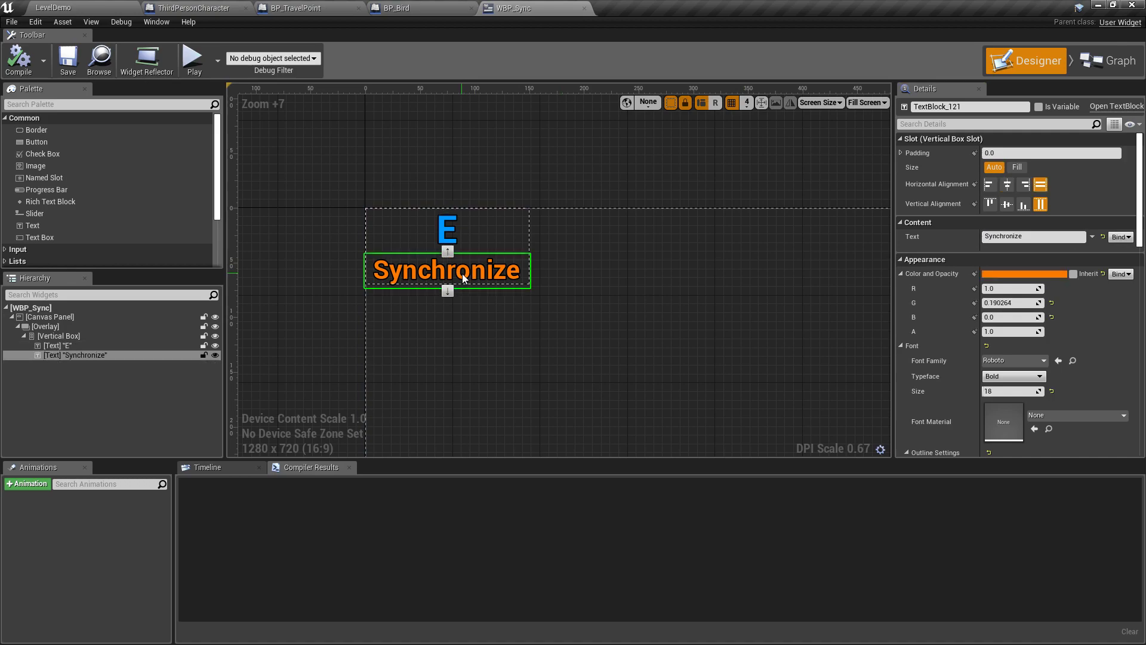
left_click(1037, 236)
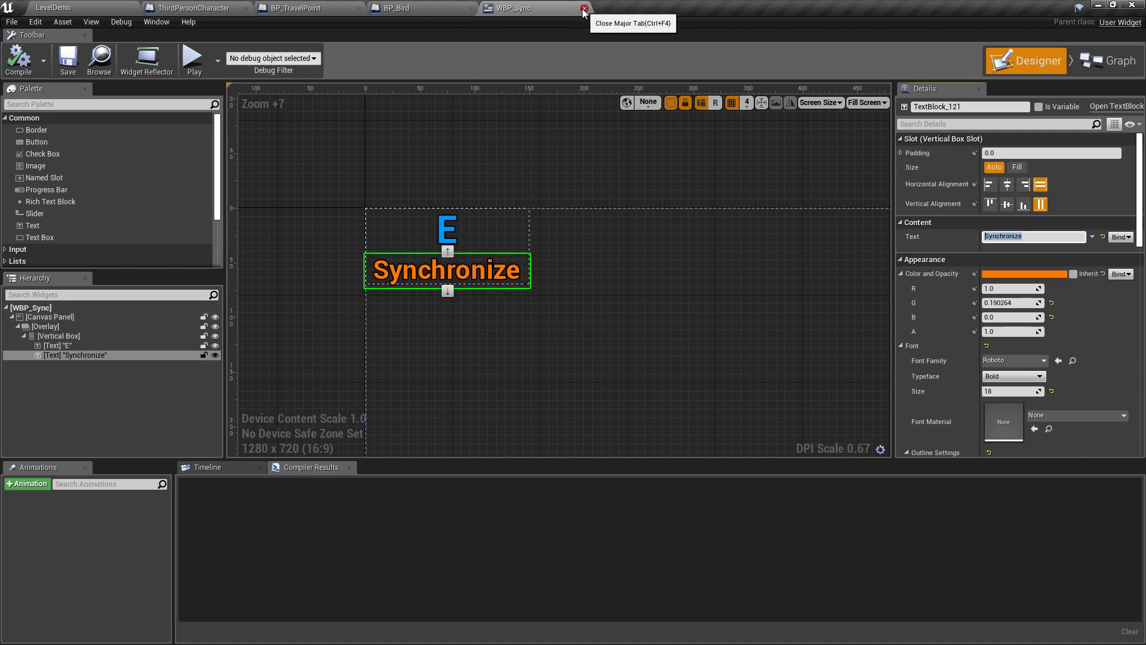
Open the WBP_LocationSaved widget from the Blueprints folder and examine the properties of its "Location Saved!" message text.
left_click(71, 6)
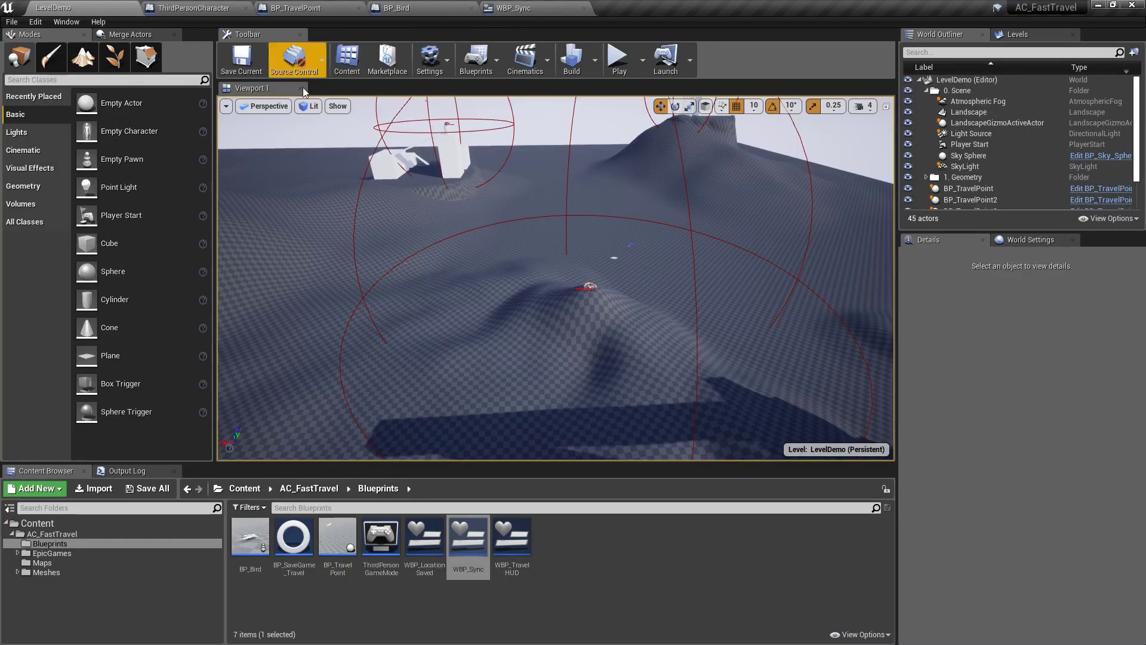
double_click(427, 540)
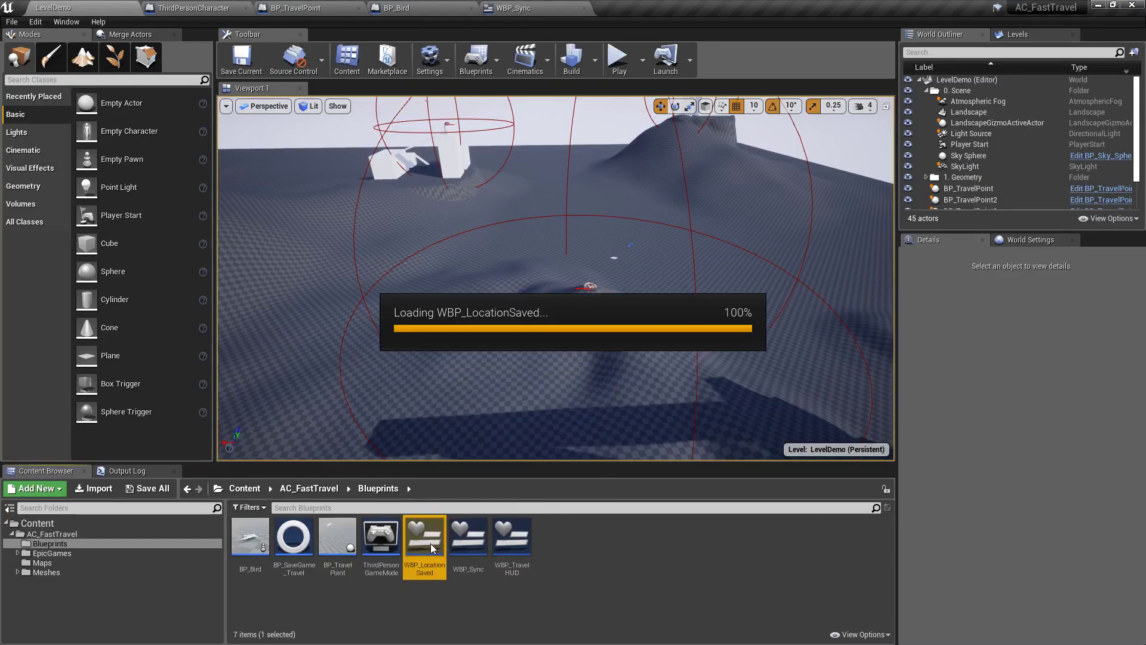
scroll(583, 192, "up", 1)
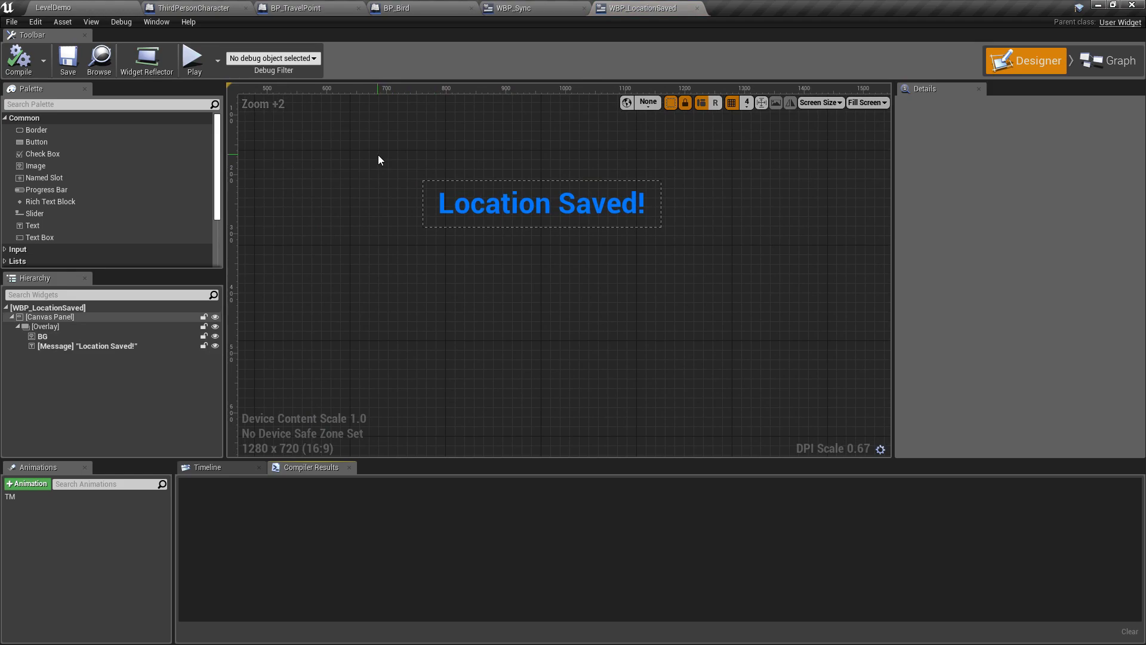
left_click(484, 197)
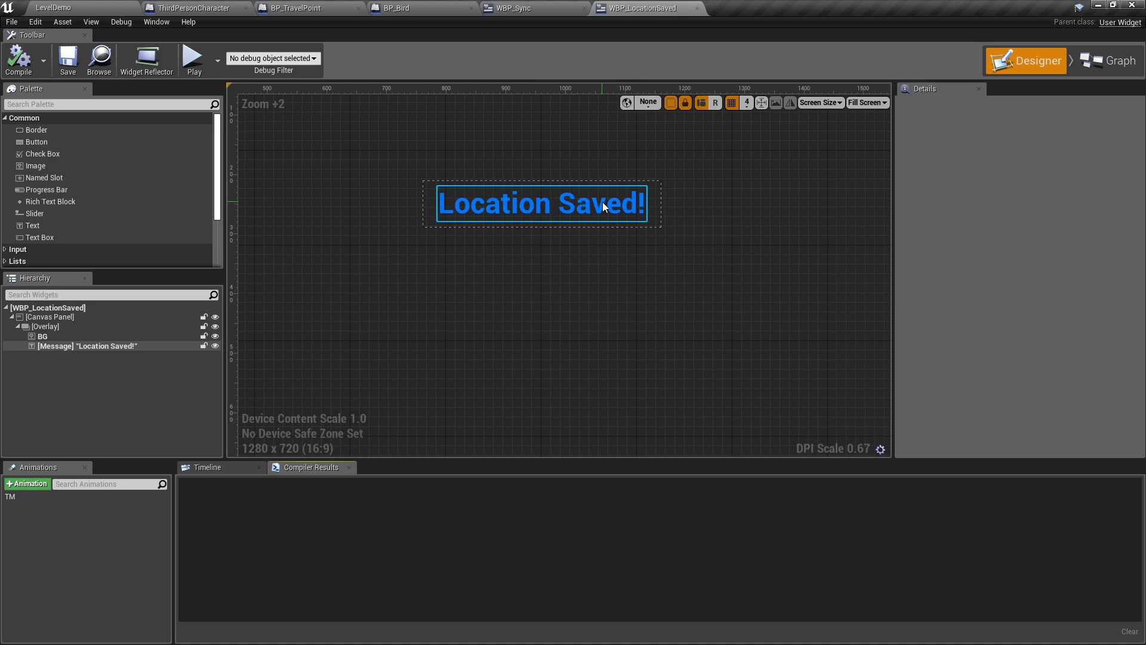
left_click(496, 195)
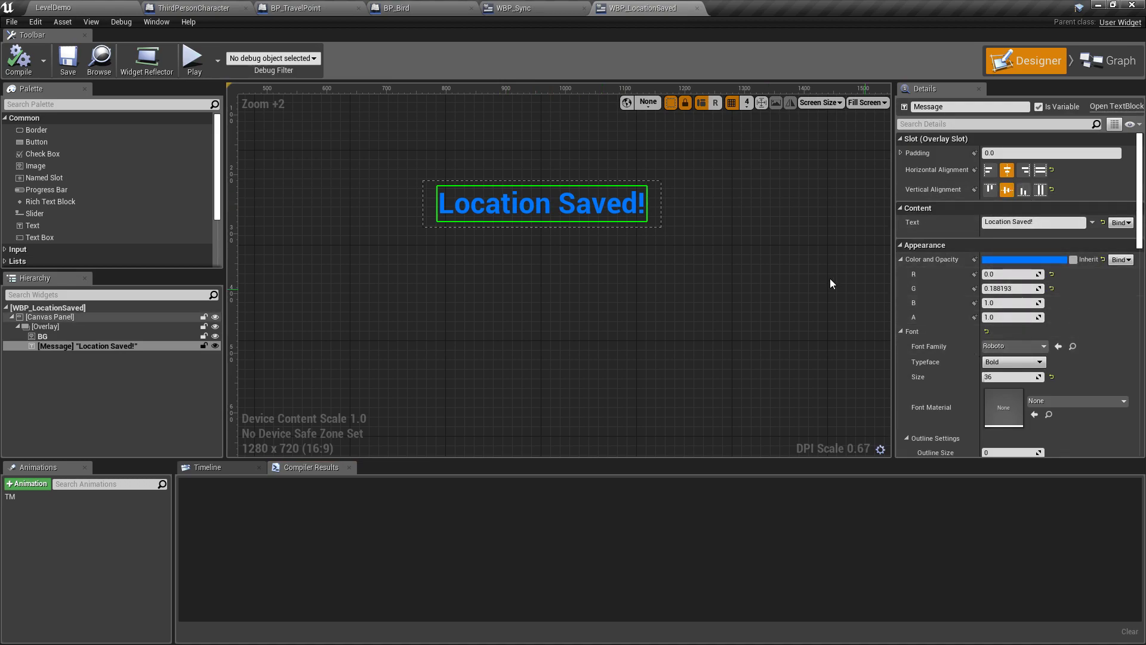
Close the WBP_LocationSaved, WBP_Sync and BP_Bird editors and return to the LevelDemo level.
left_click(696, 8)
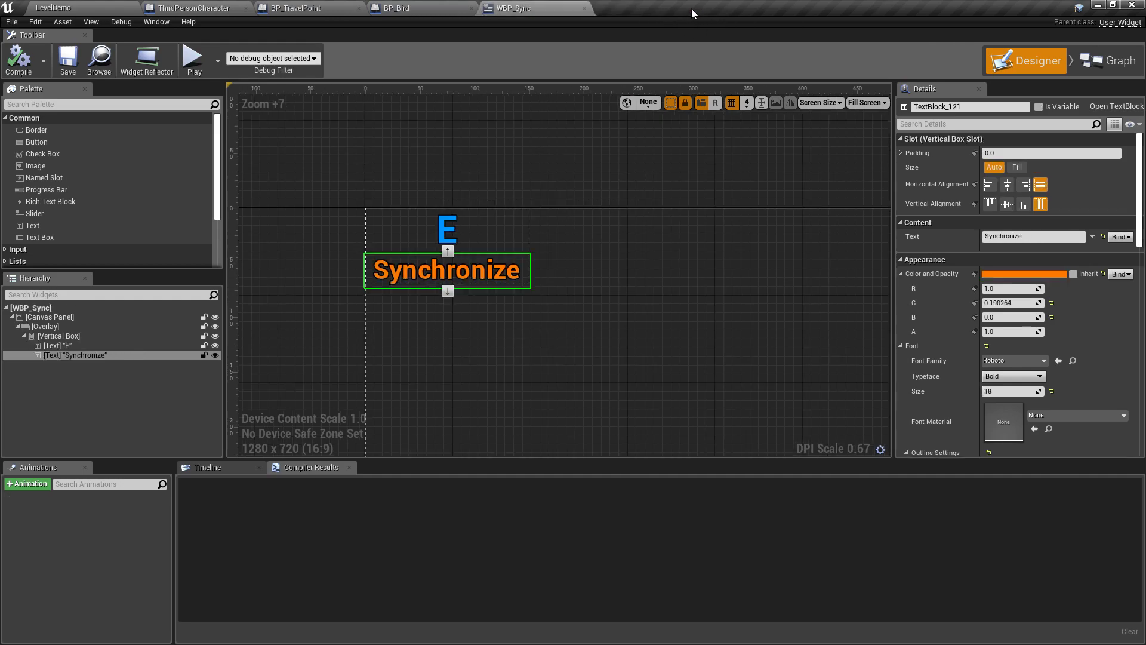
left_click(585, 8)
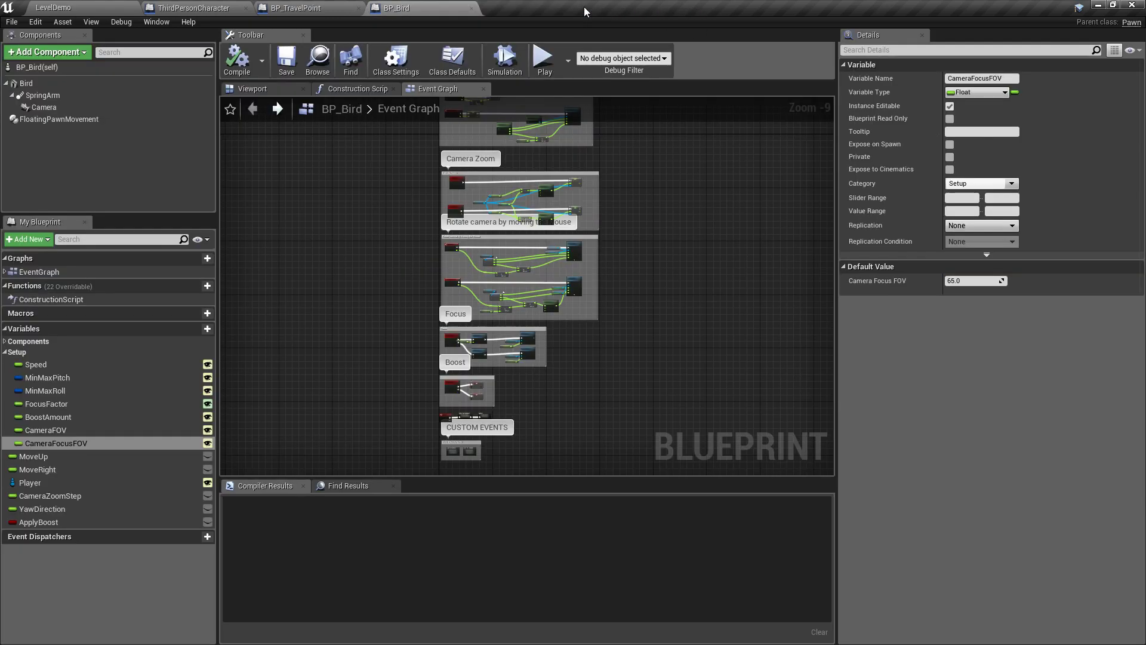
left_click(471, 7)
left_click(119, 7)
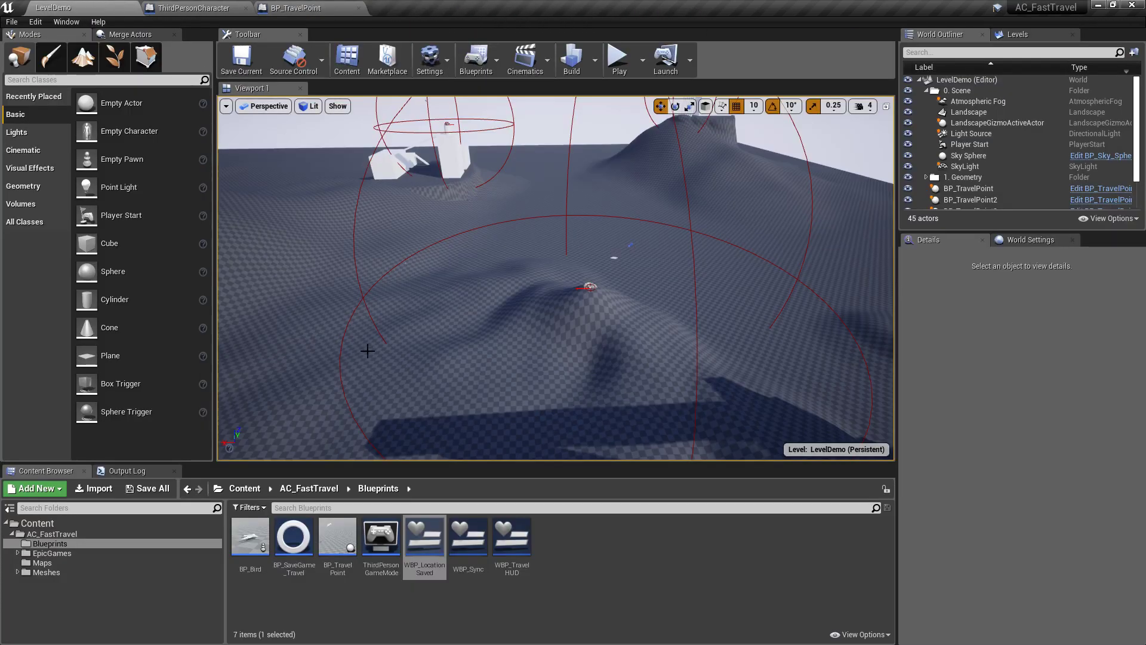